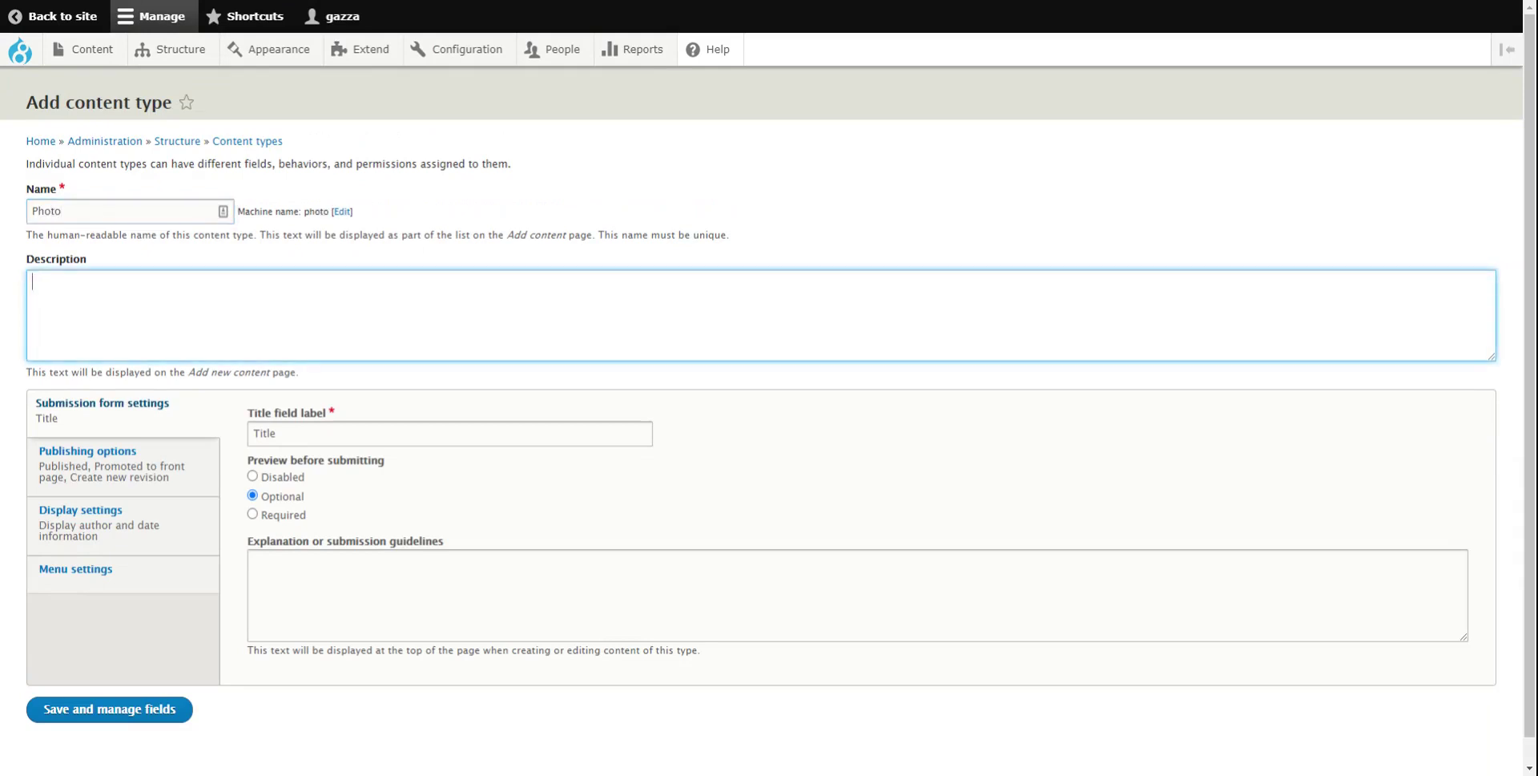
Give the Photo type its gallery description and turn off front-page promotion and author/date display
text(dd a photo to your photo gallery)
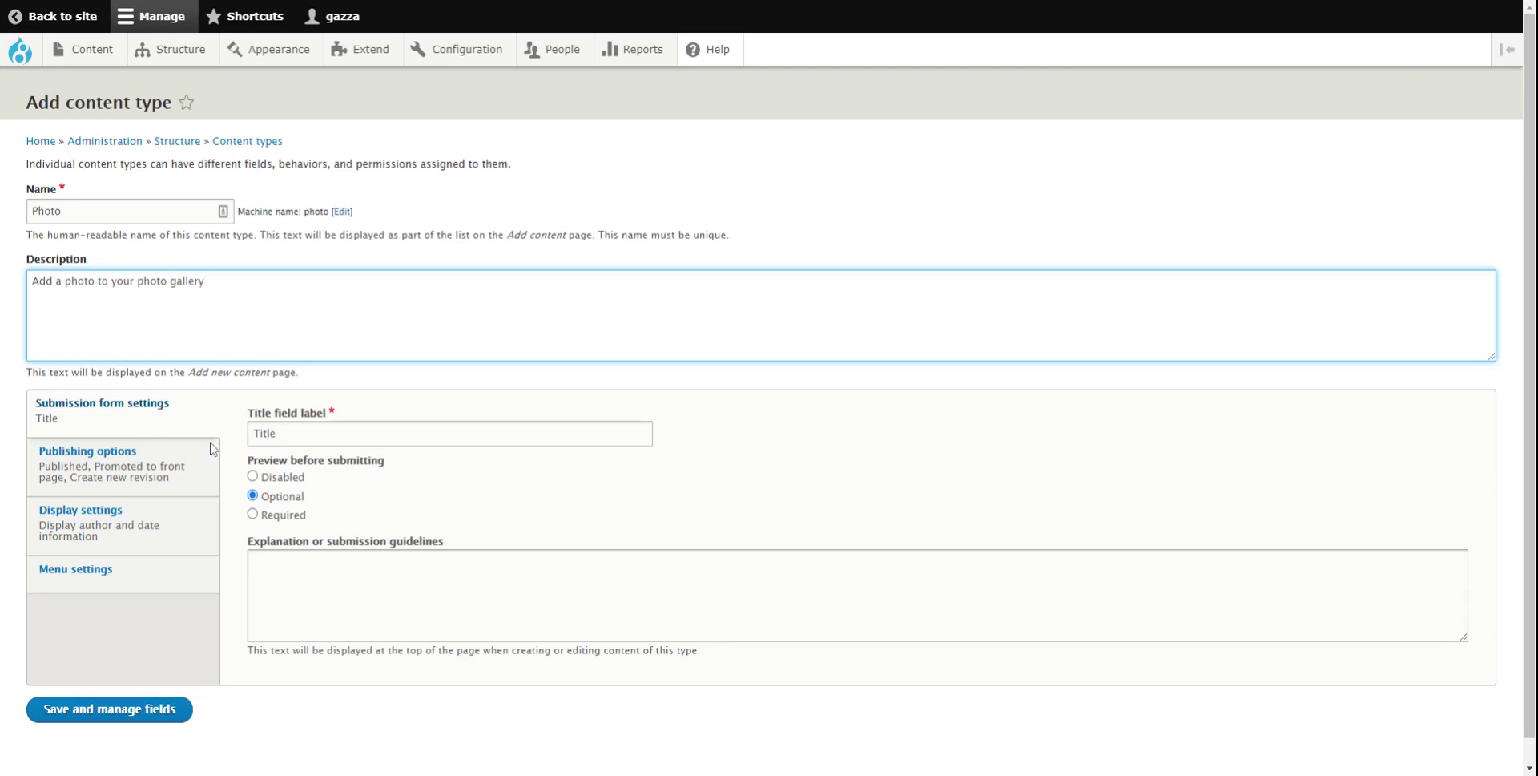
click(112, 467)
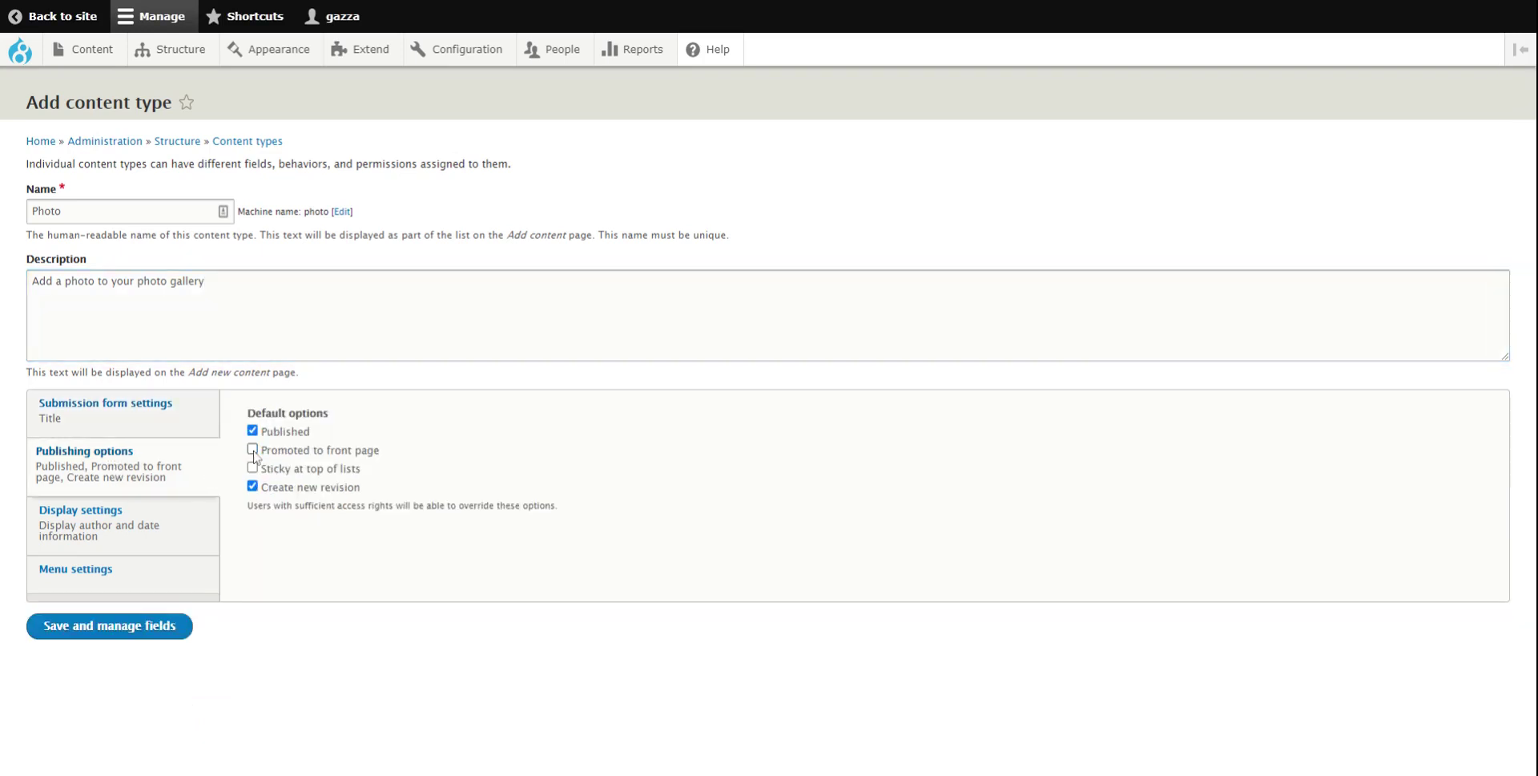
click(253, 450)
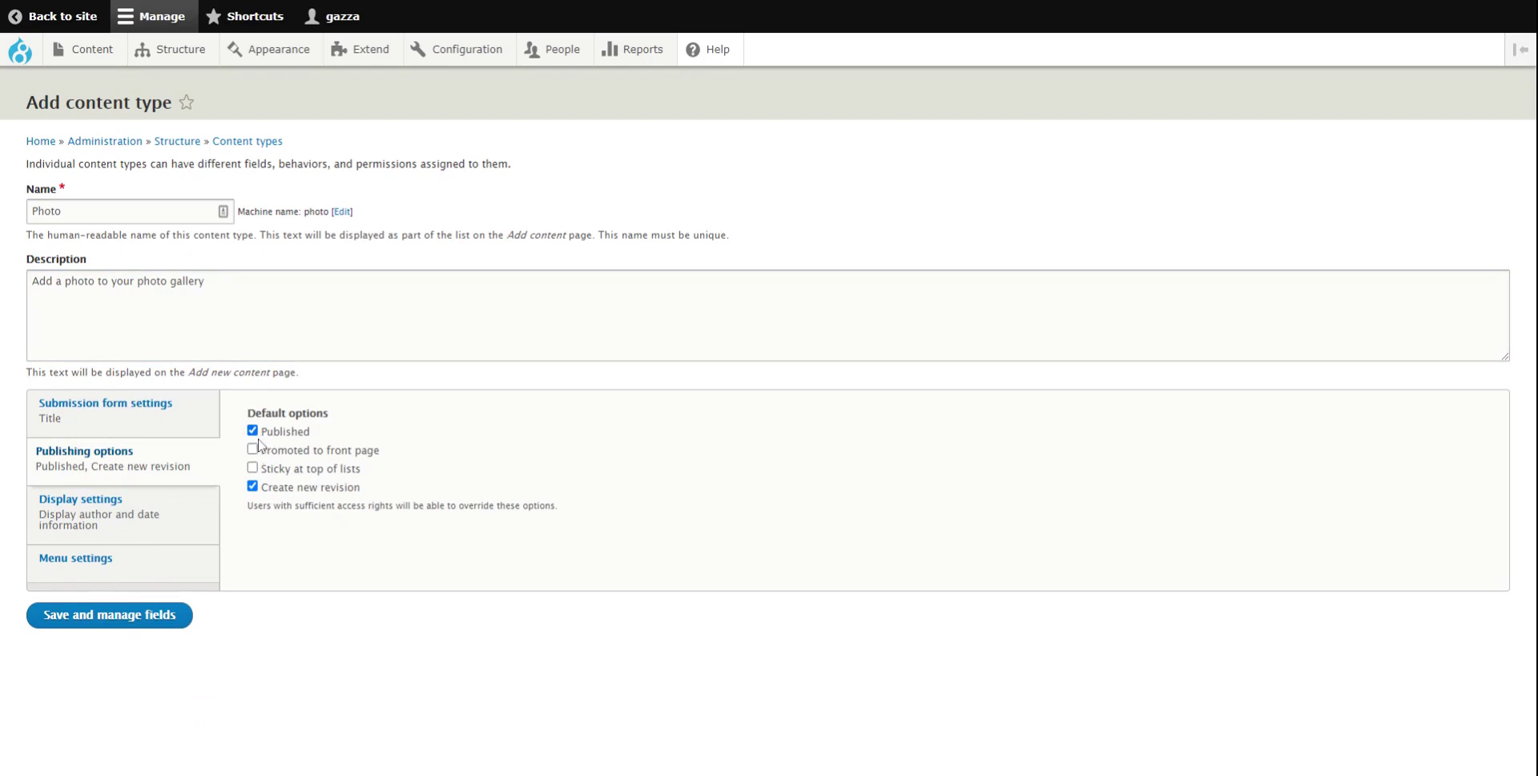
click(120, 513)
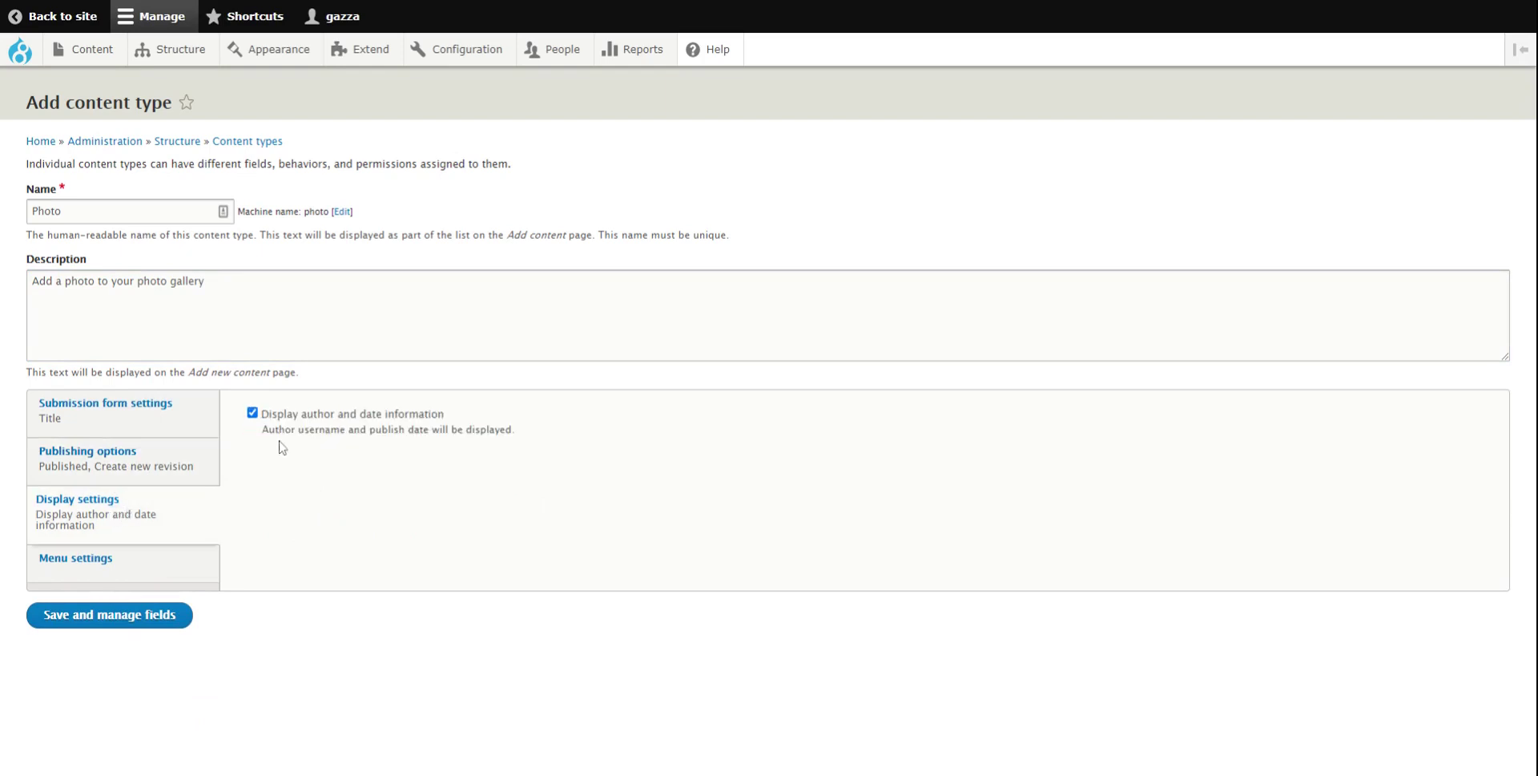
click(254, 415)
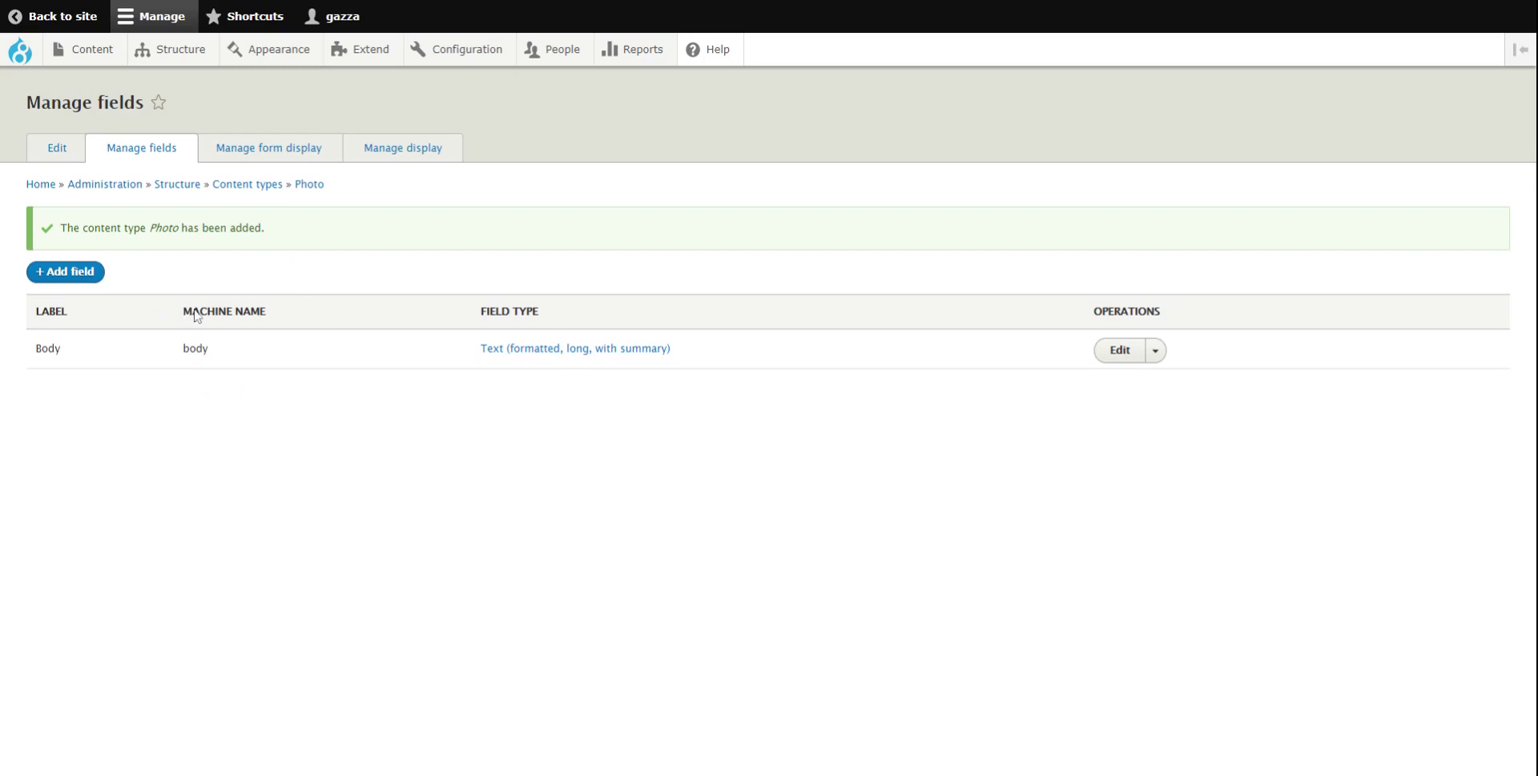
Reuse the existing field_image image field on the Photo type, relabelled 'Photo'
click(68, 272)
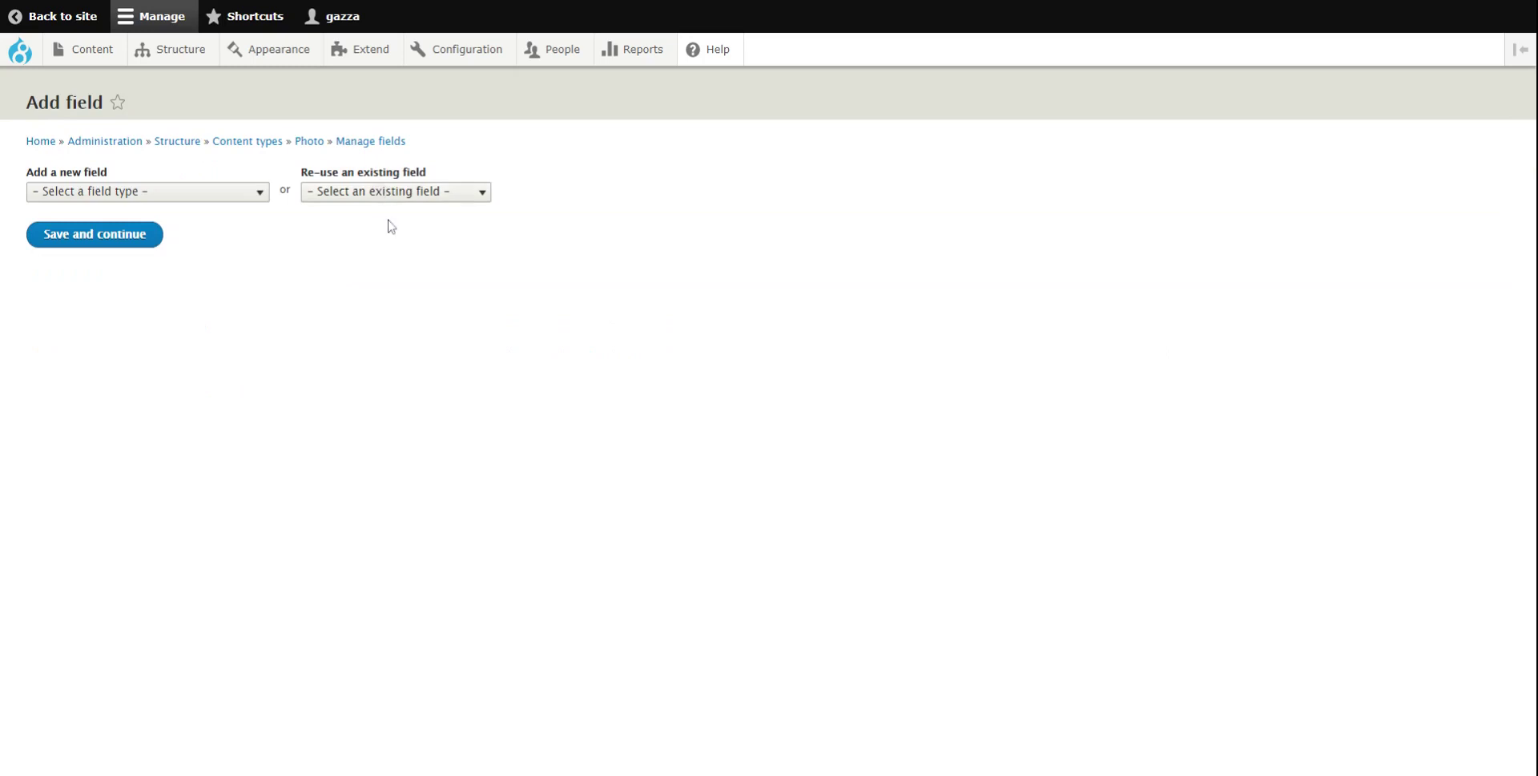
click(407, 196)
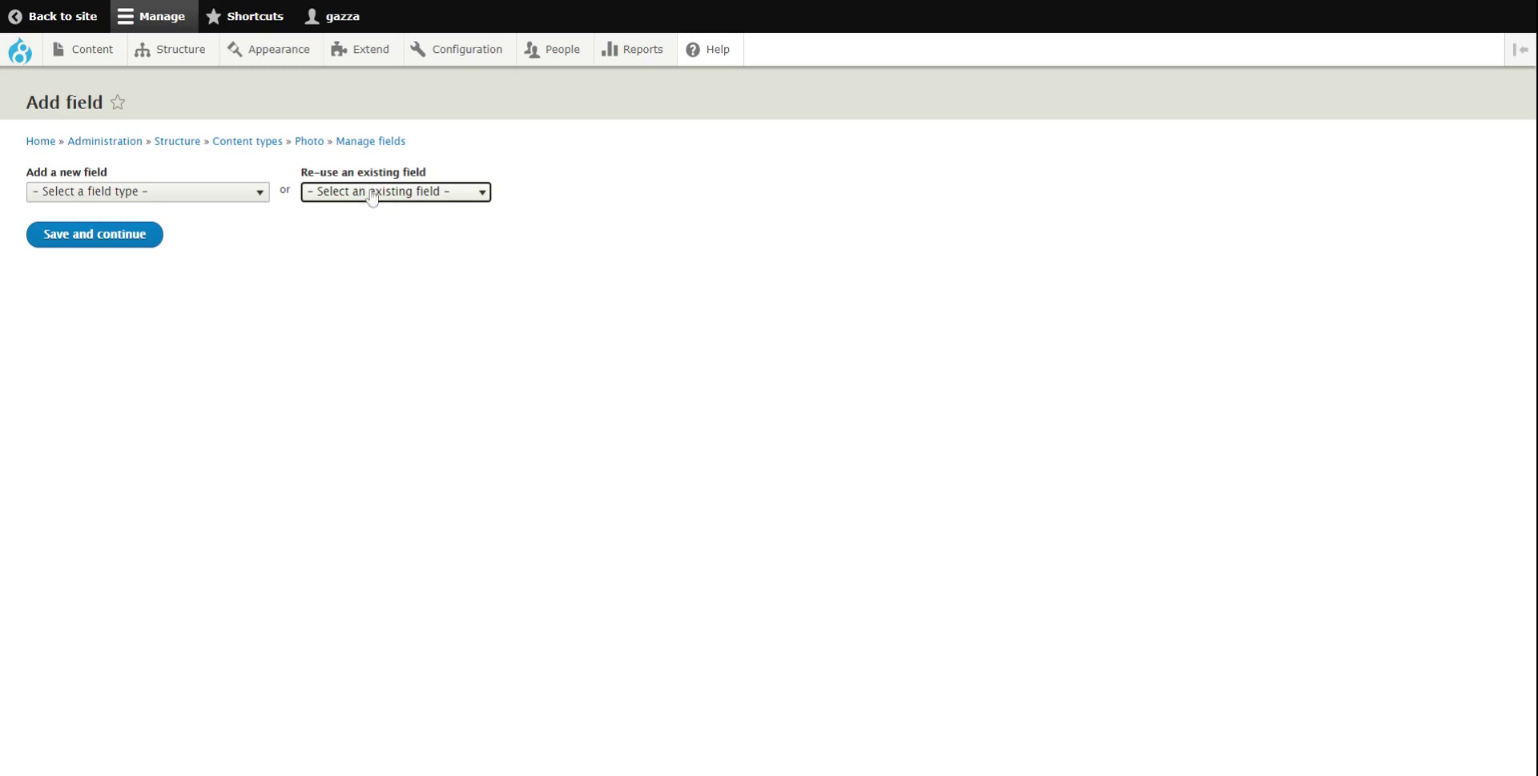
key(Down)
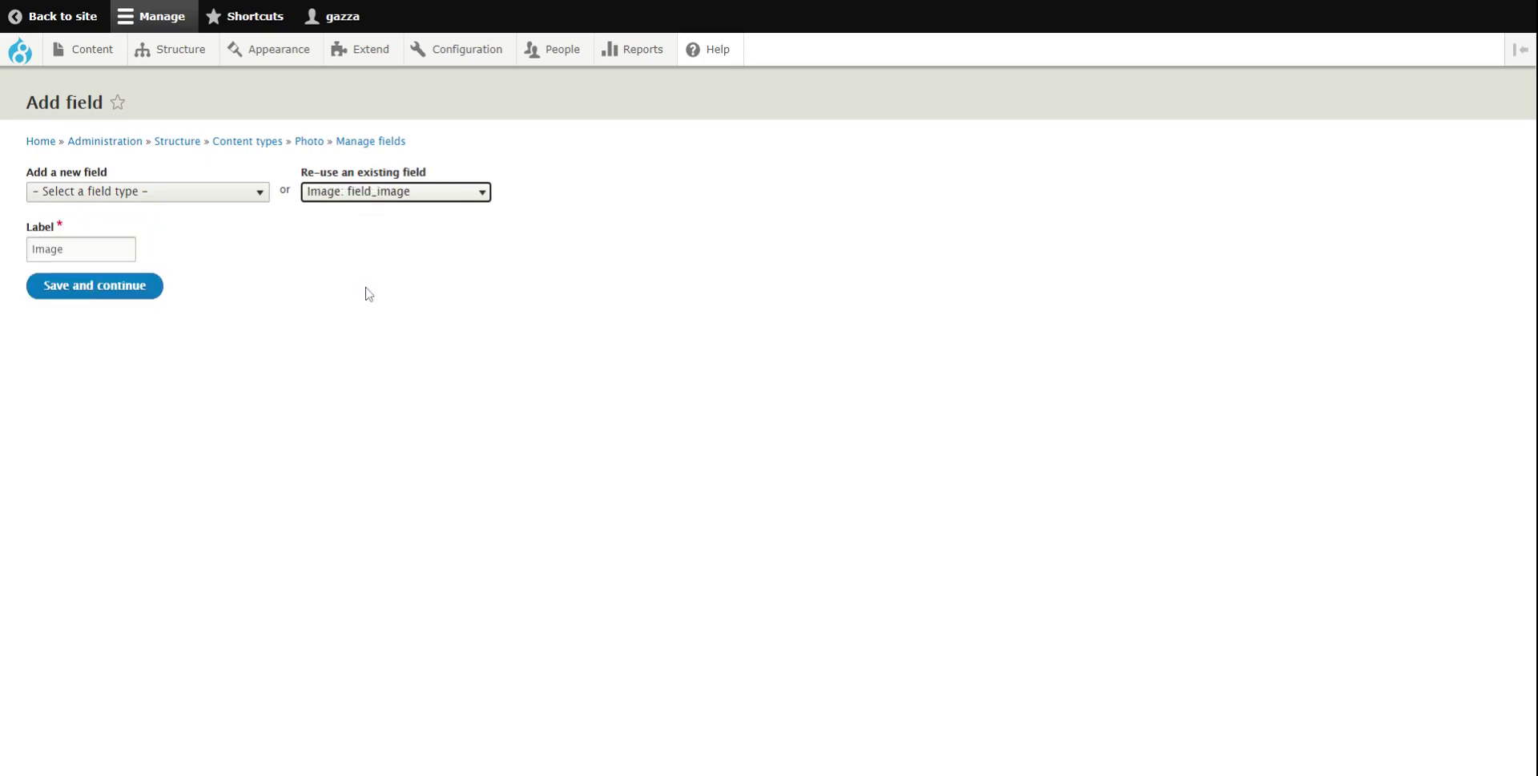
click(80, 249)
drag(65, 249, 23, 258)
text(Photo)
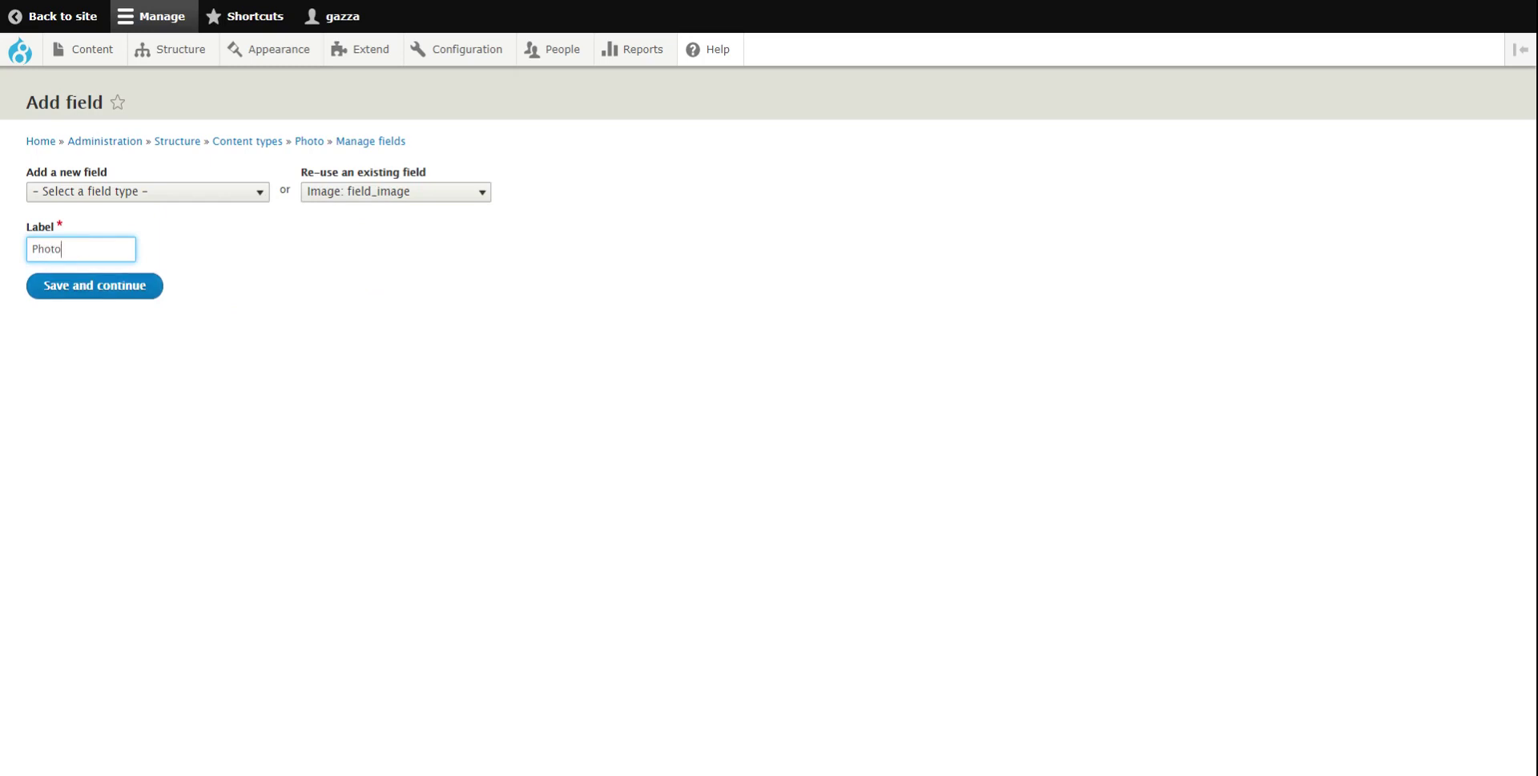
click(66, 298)
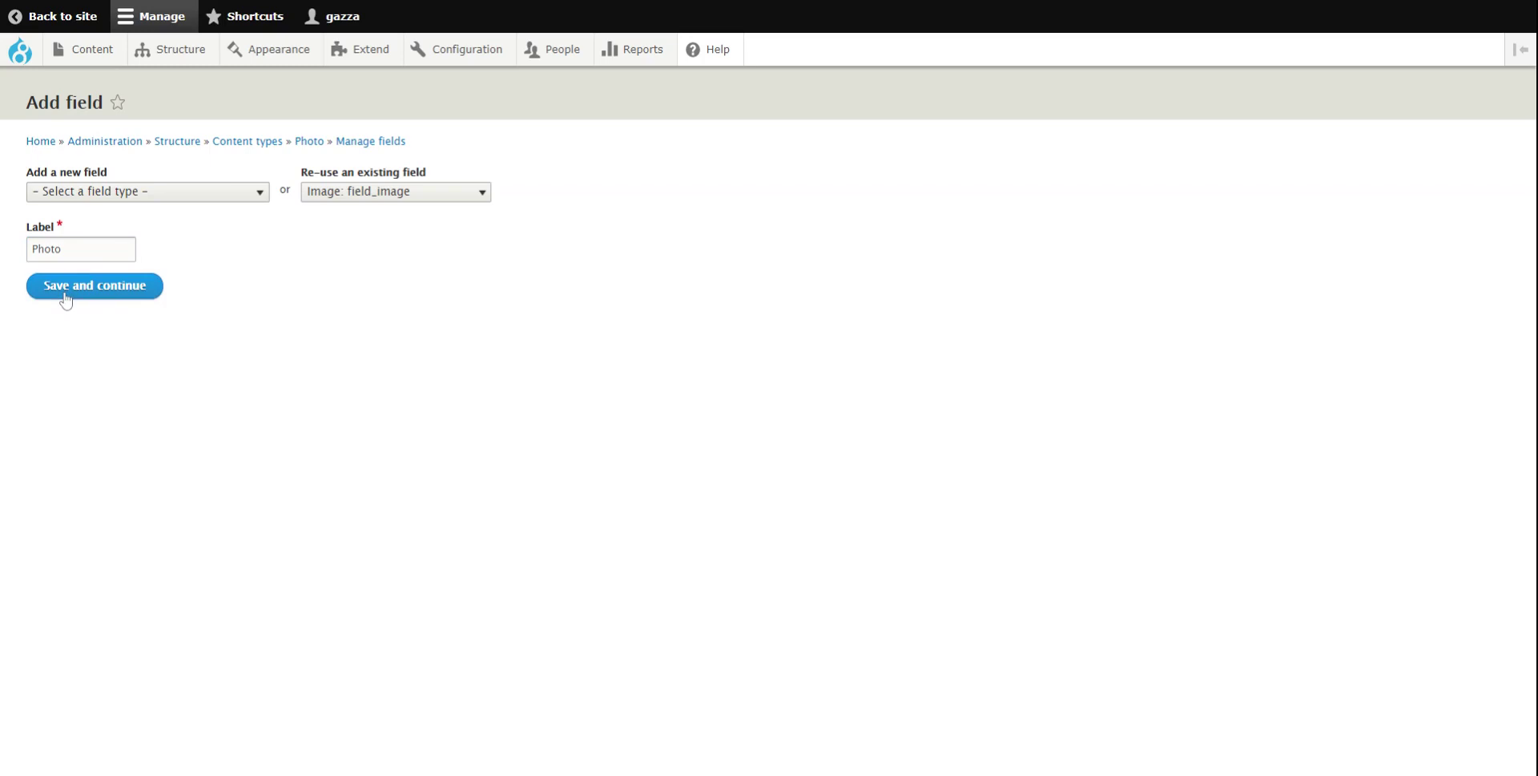
Make the Photo image field required
scroll(8, 359, down, 2)
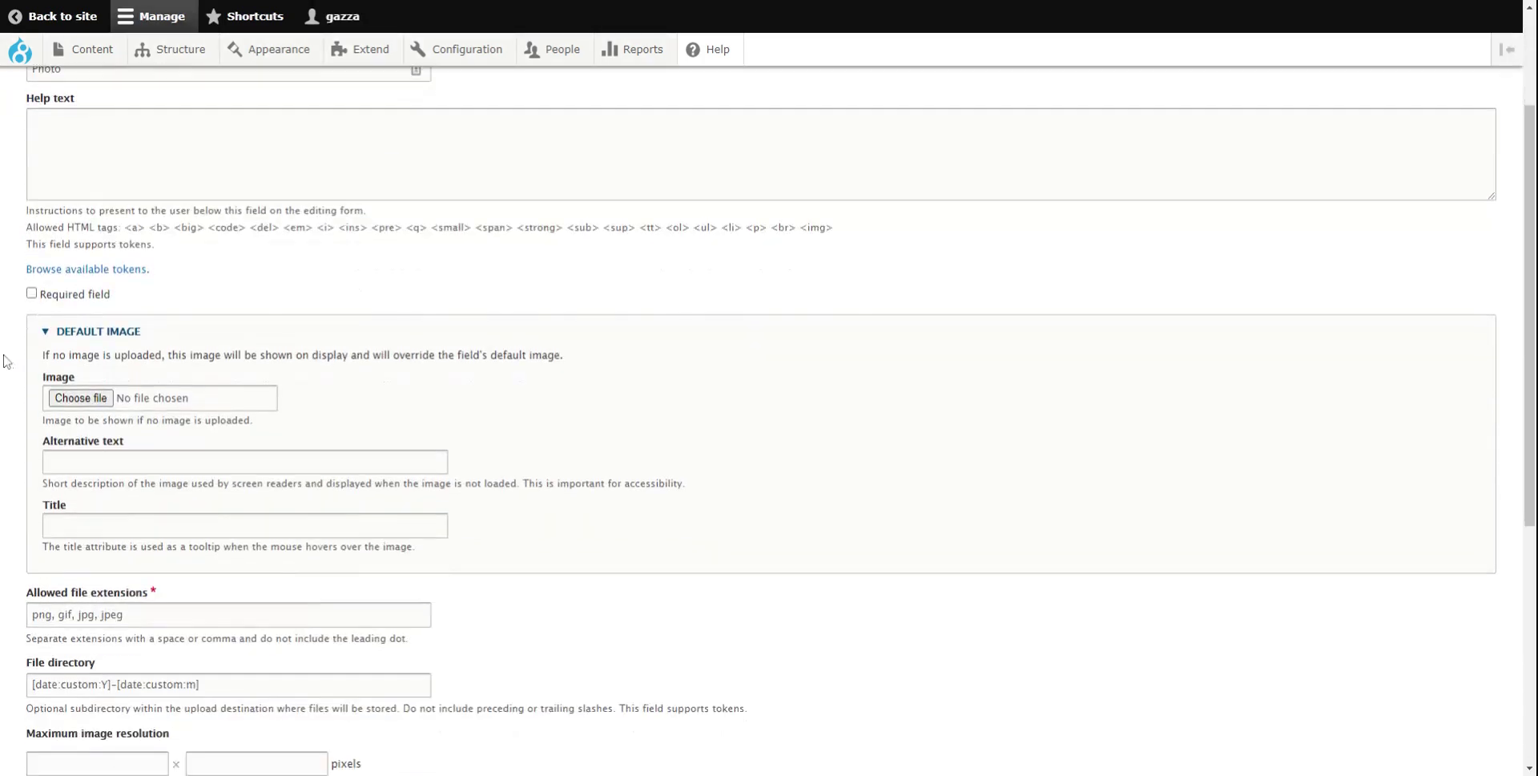
scroll(6, 358, up, 3)
scroll(7, 358, down, 3)
scroll(7, 359, up, 1)
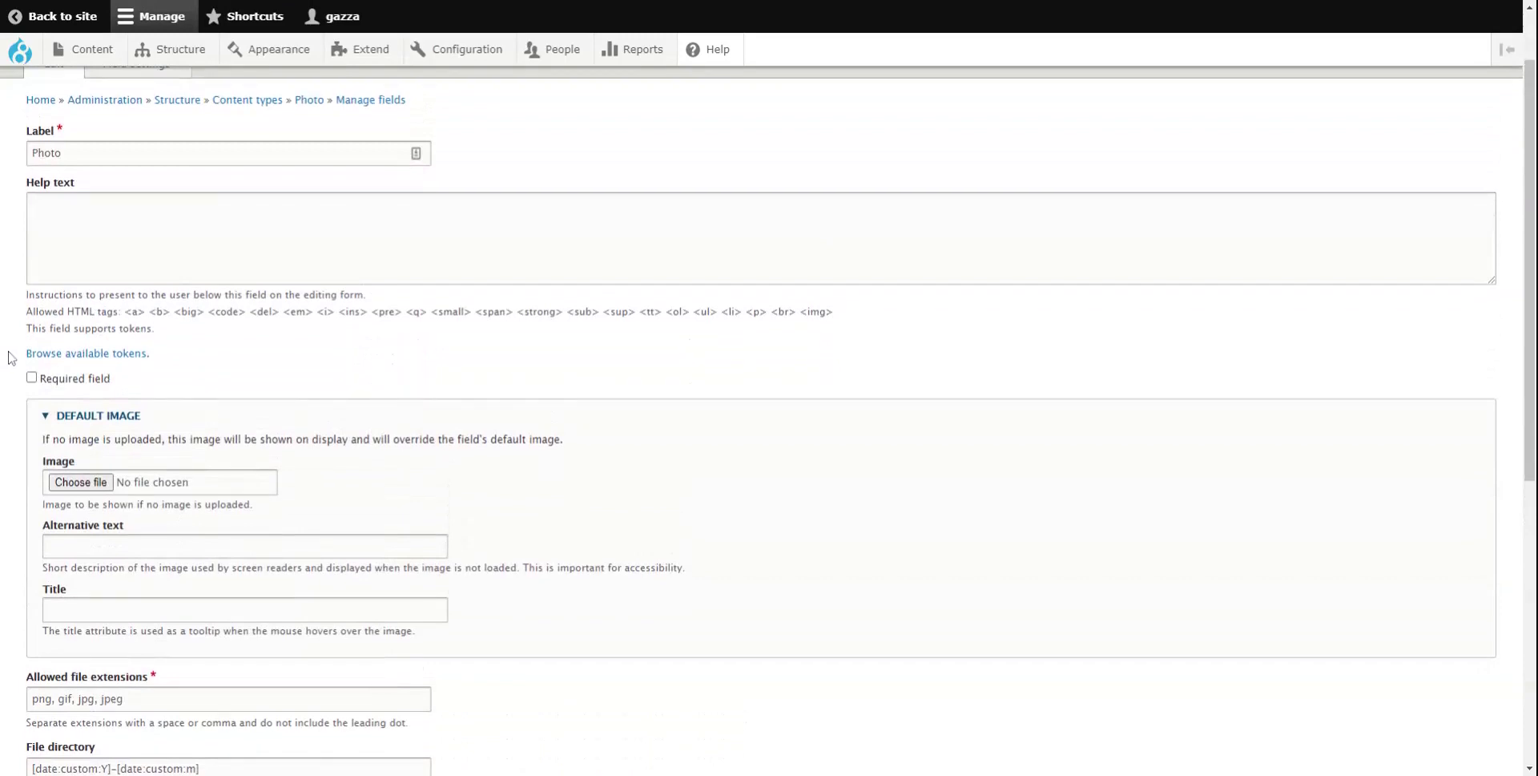
scroll(11, 357, down, 1)
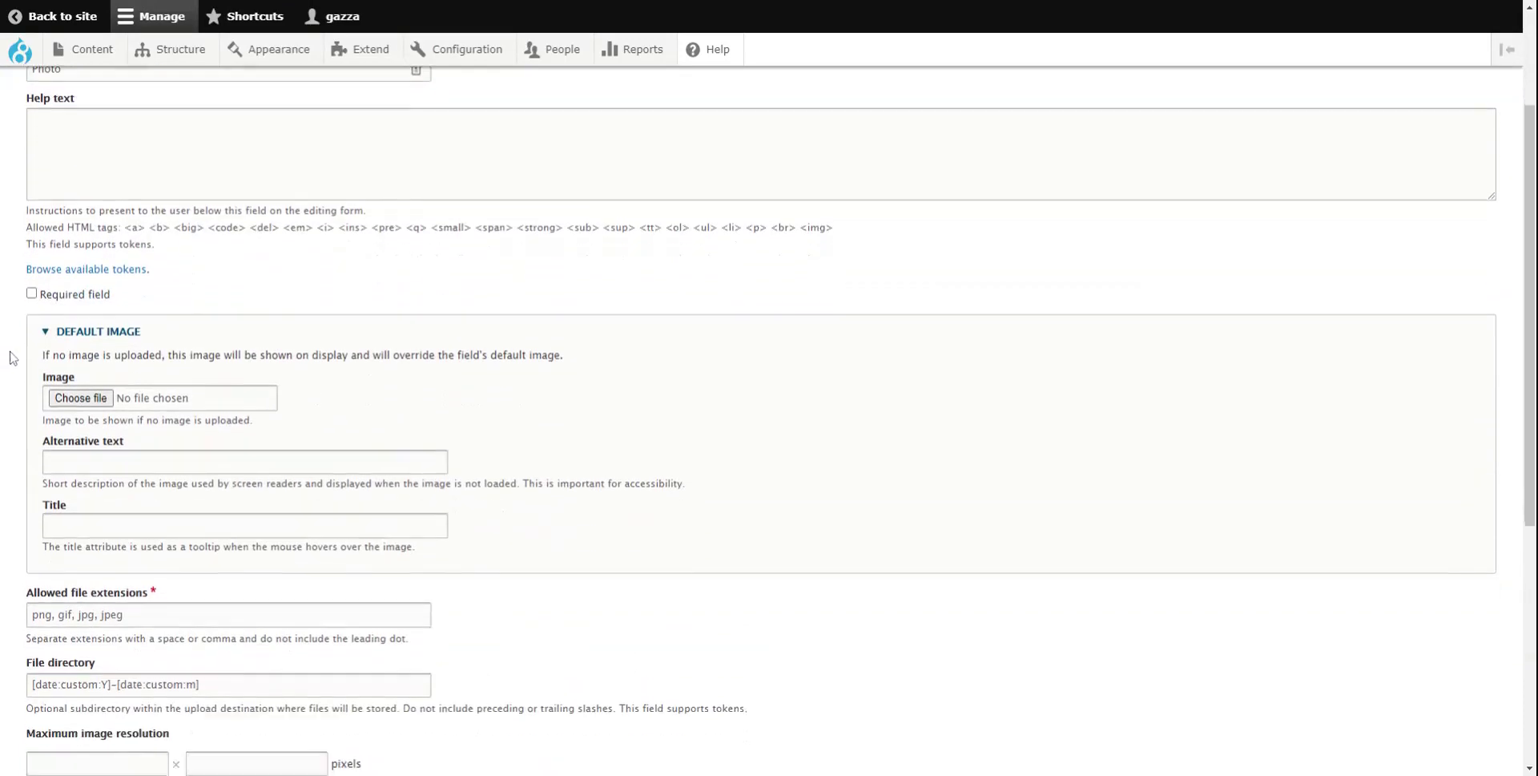
click(32, 294)
Enable a required title attribute for the image and save the field settings
scroll(16, 442, down, 3)
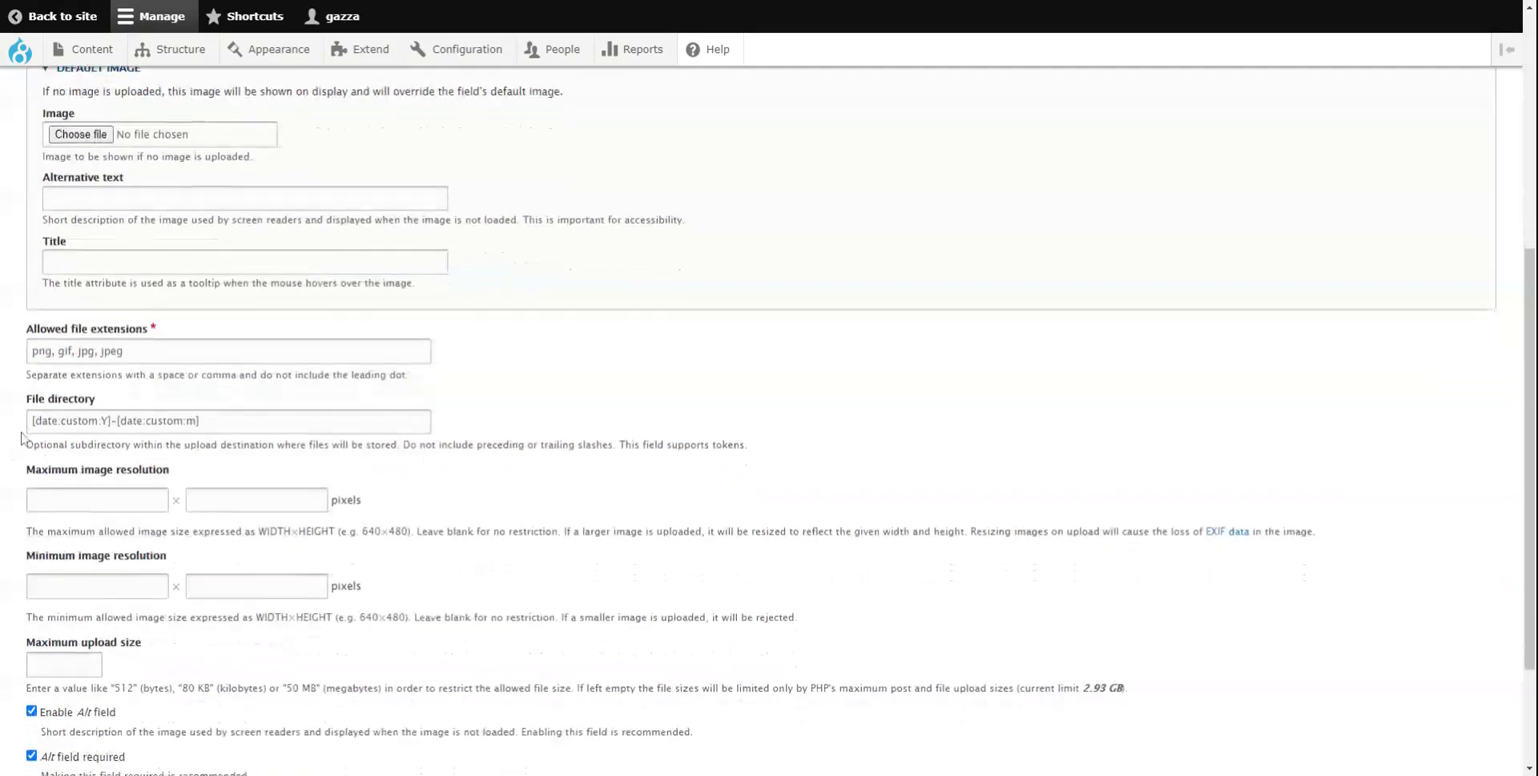
scroll(22, 437, down, 2)
scroll(21, 437, up, 2)
scroll(10, 507, down, 2)
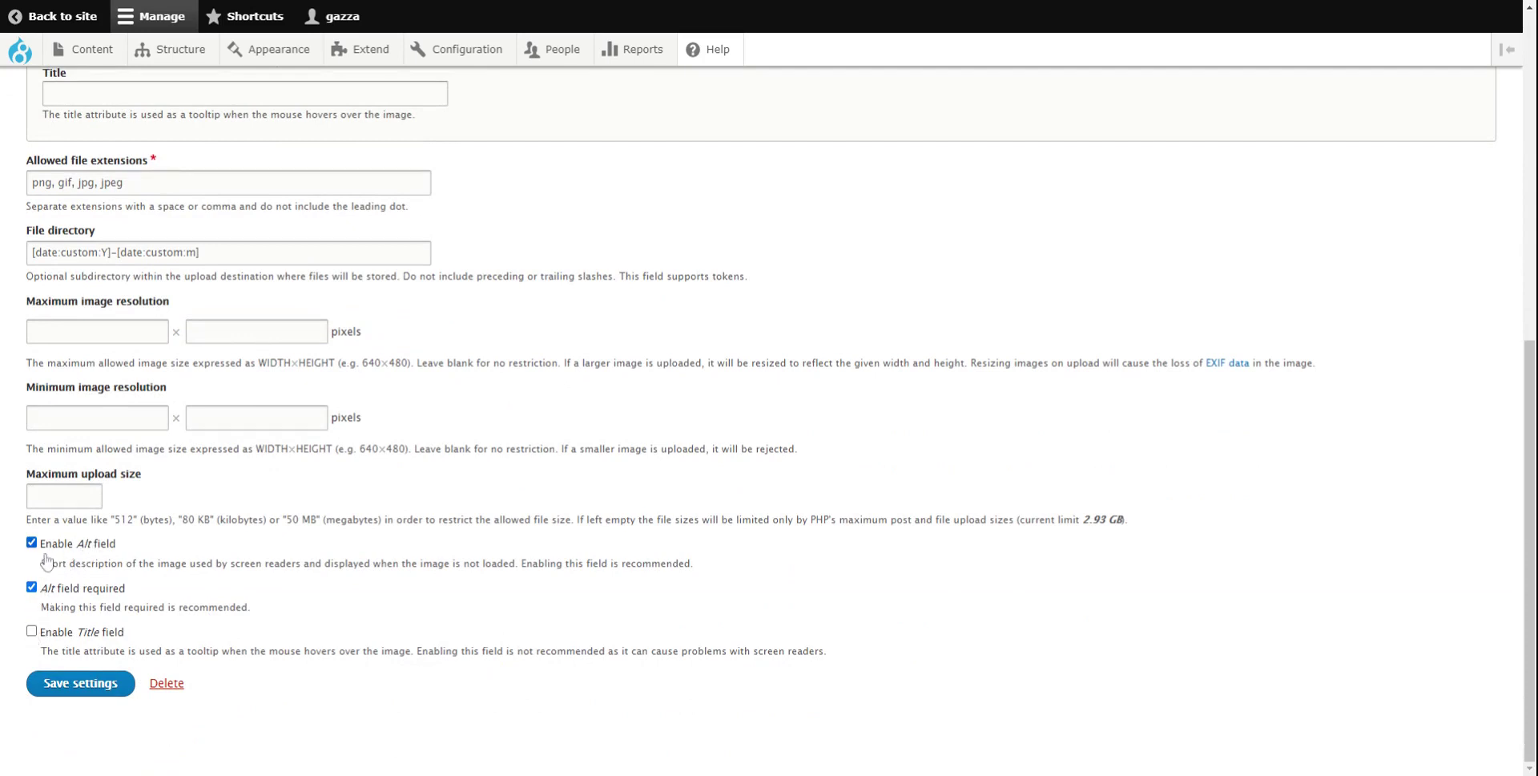
click(32, 632)
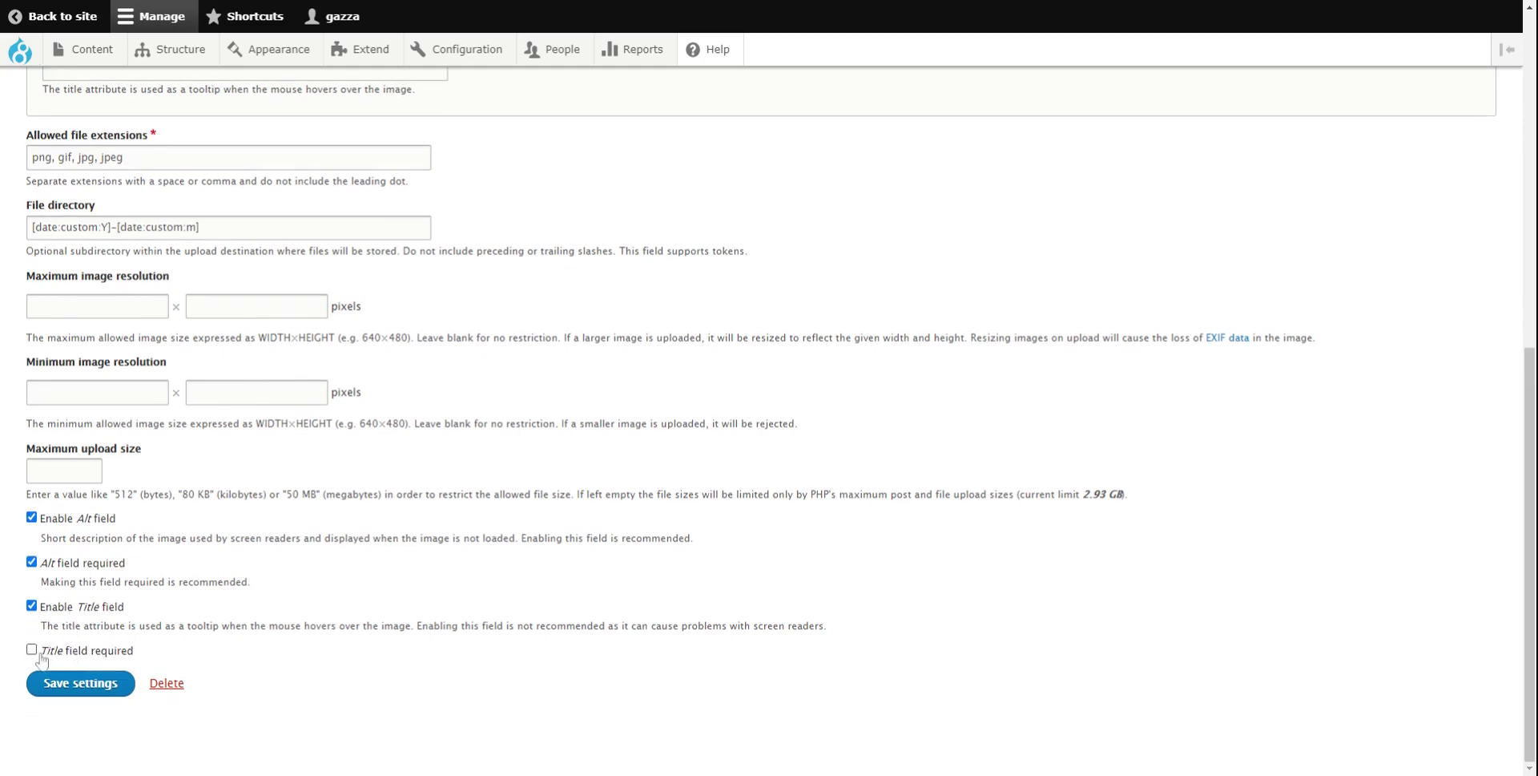
click(32, 649)
click(78, 687)
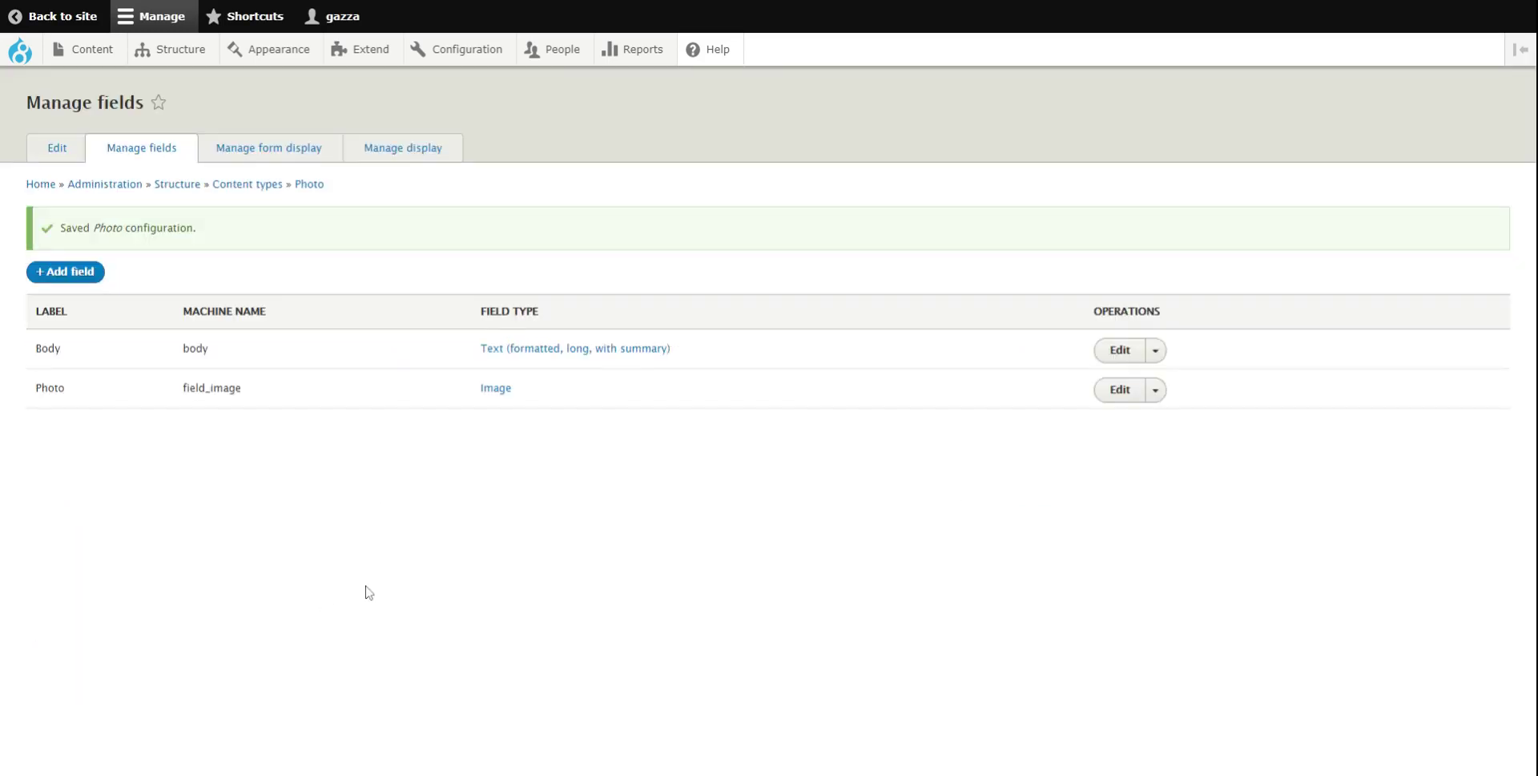
Move the Photo field directly below Title in the Photo editing form
click(250, 148)
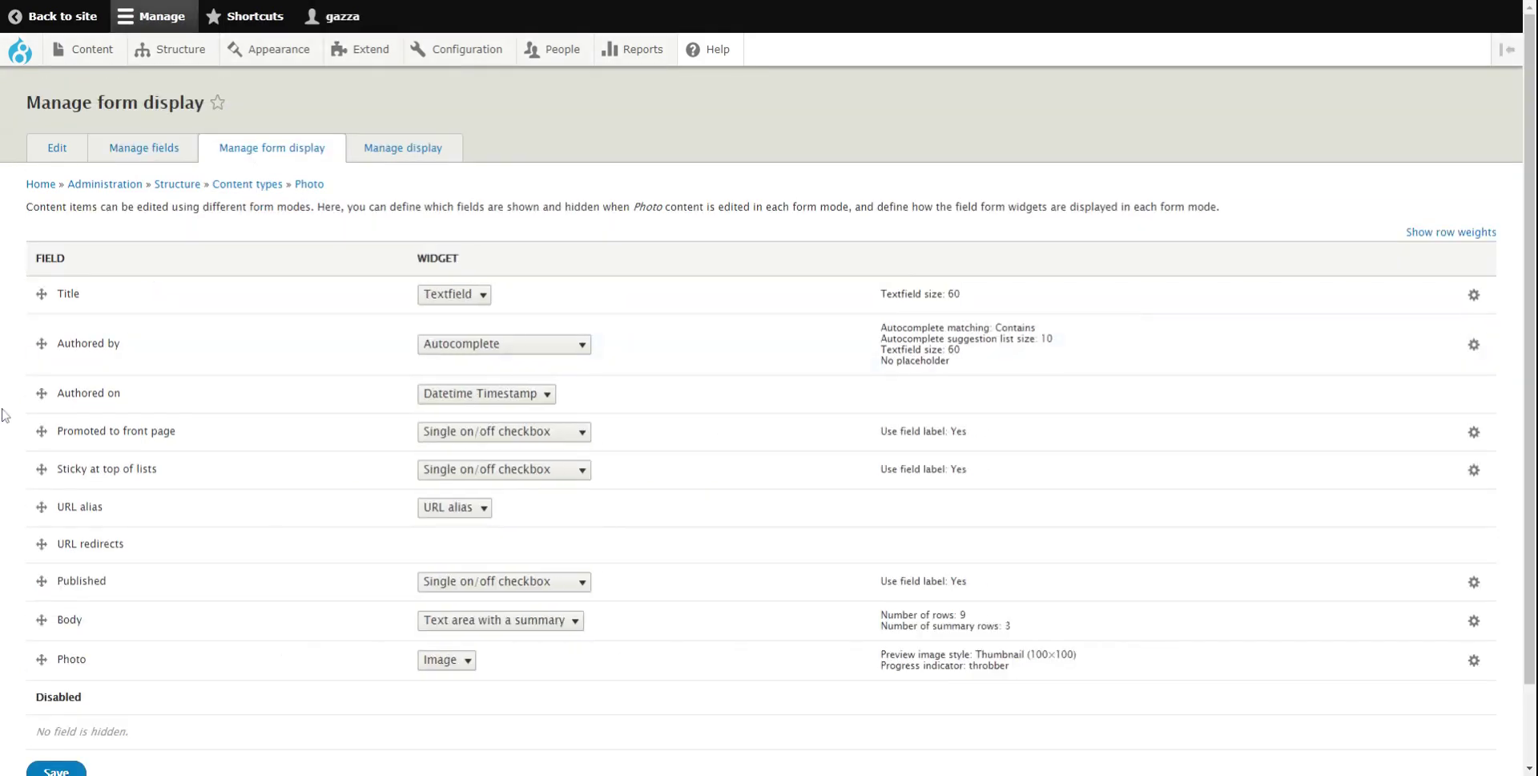
scroll(16, 417, down, 1)
scroll(16, 417, up, 1)
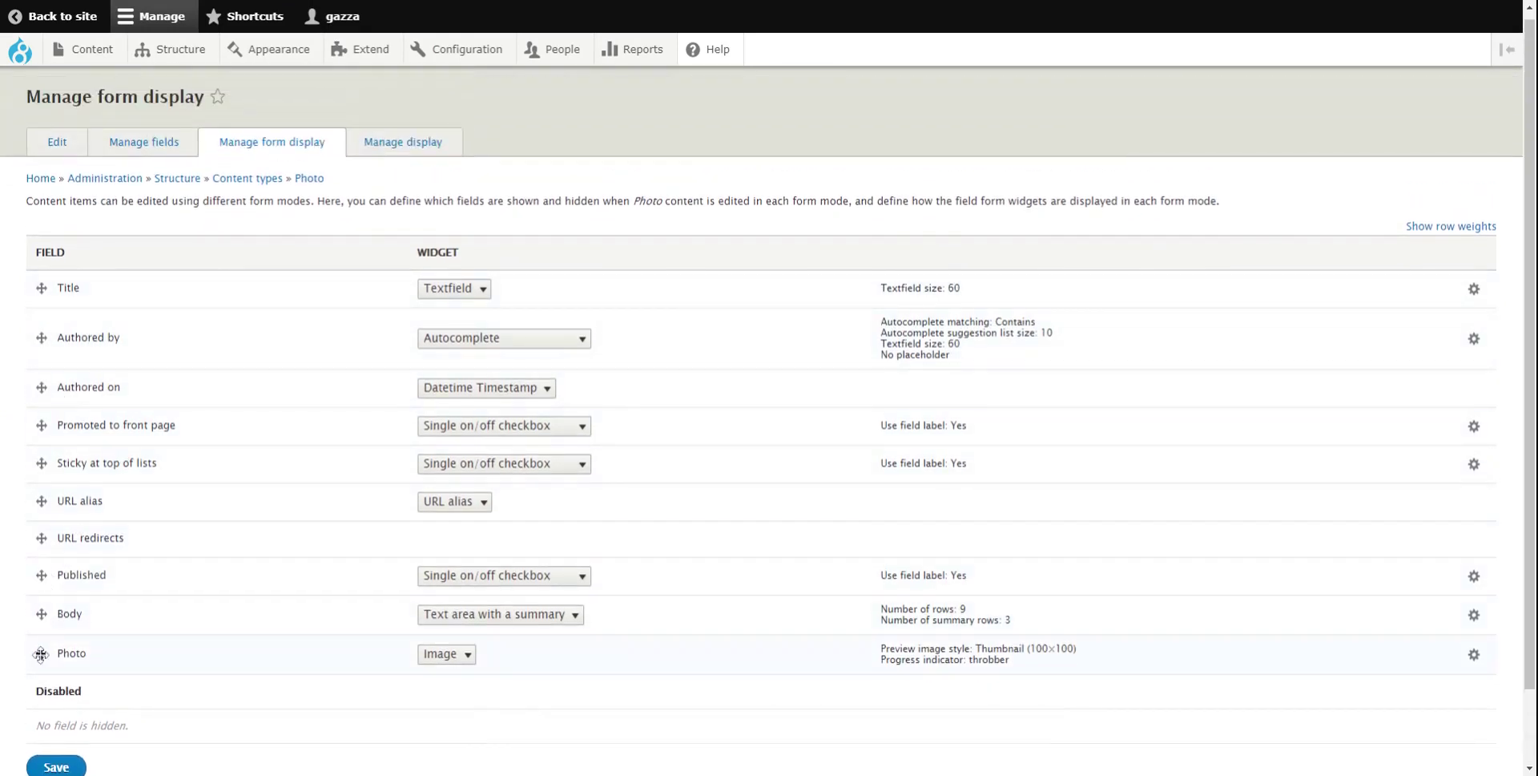
drag(40, 653, 48, 340)
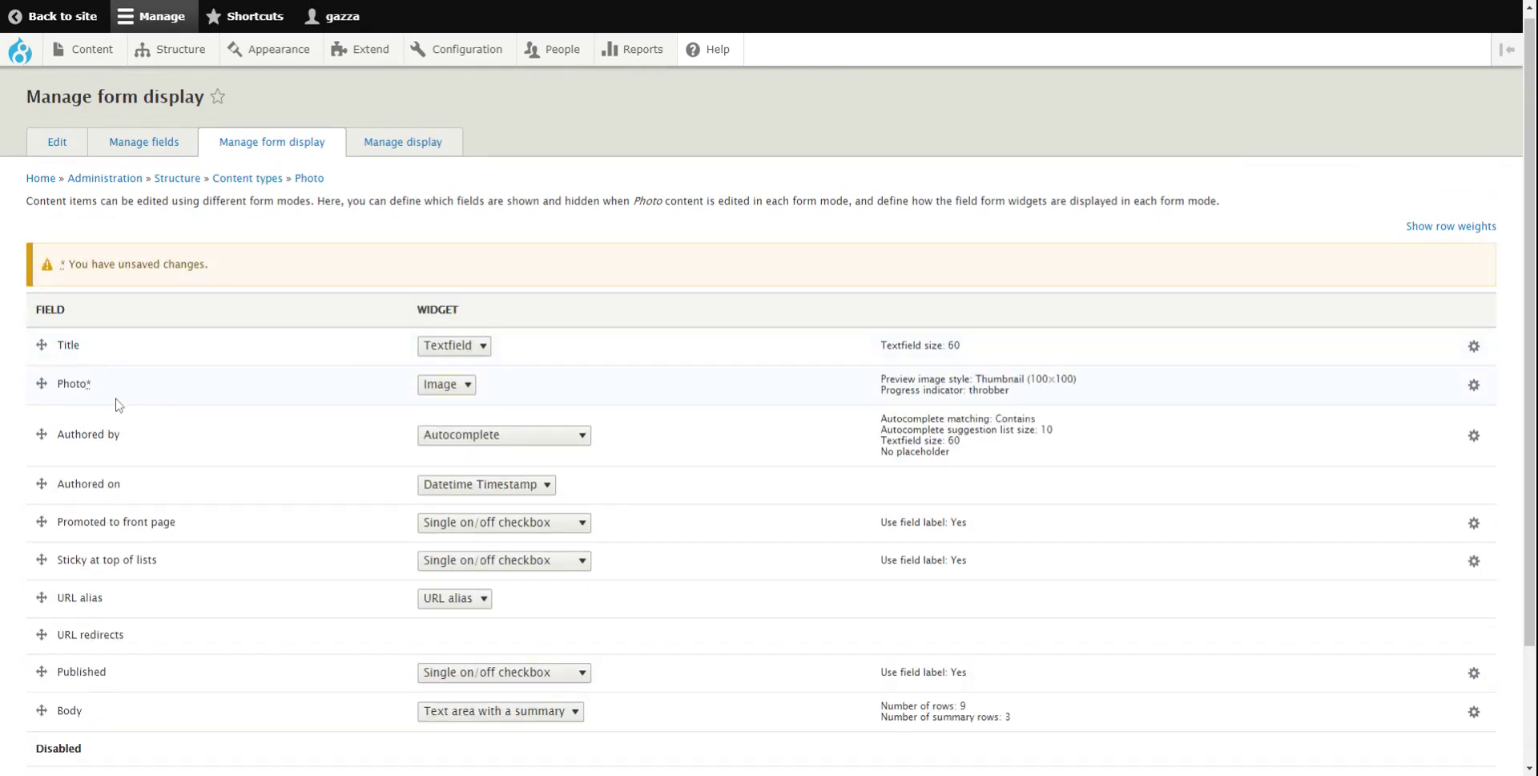
scroll(107, 398, down, 1)
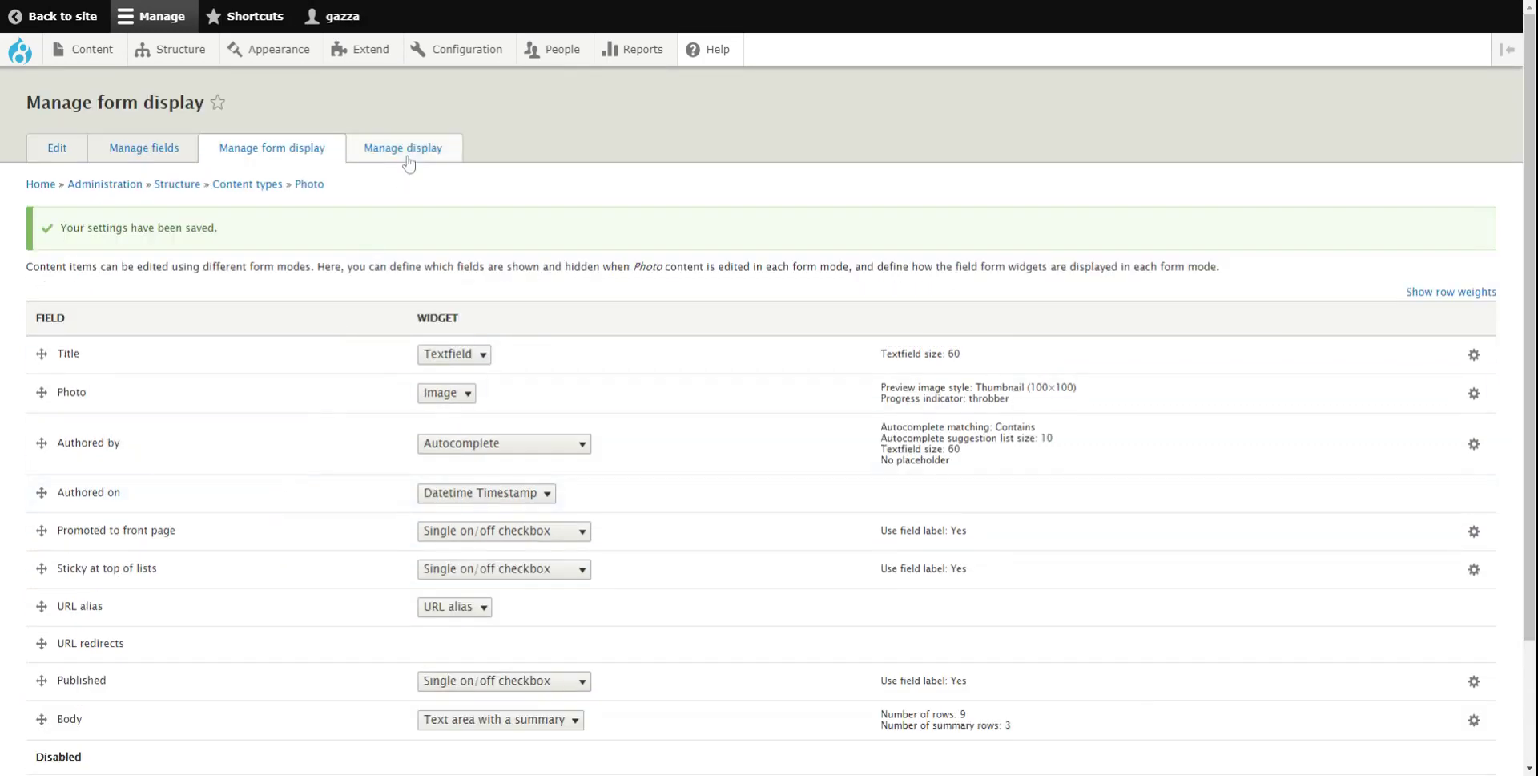
Order the Photo display as image, Body, Links, and hide the Photo field's label
click(406, 152)
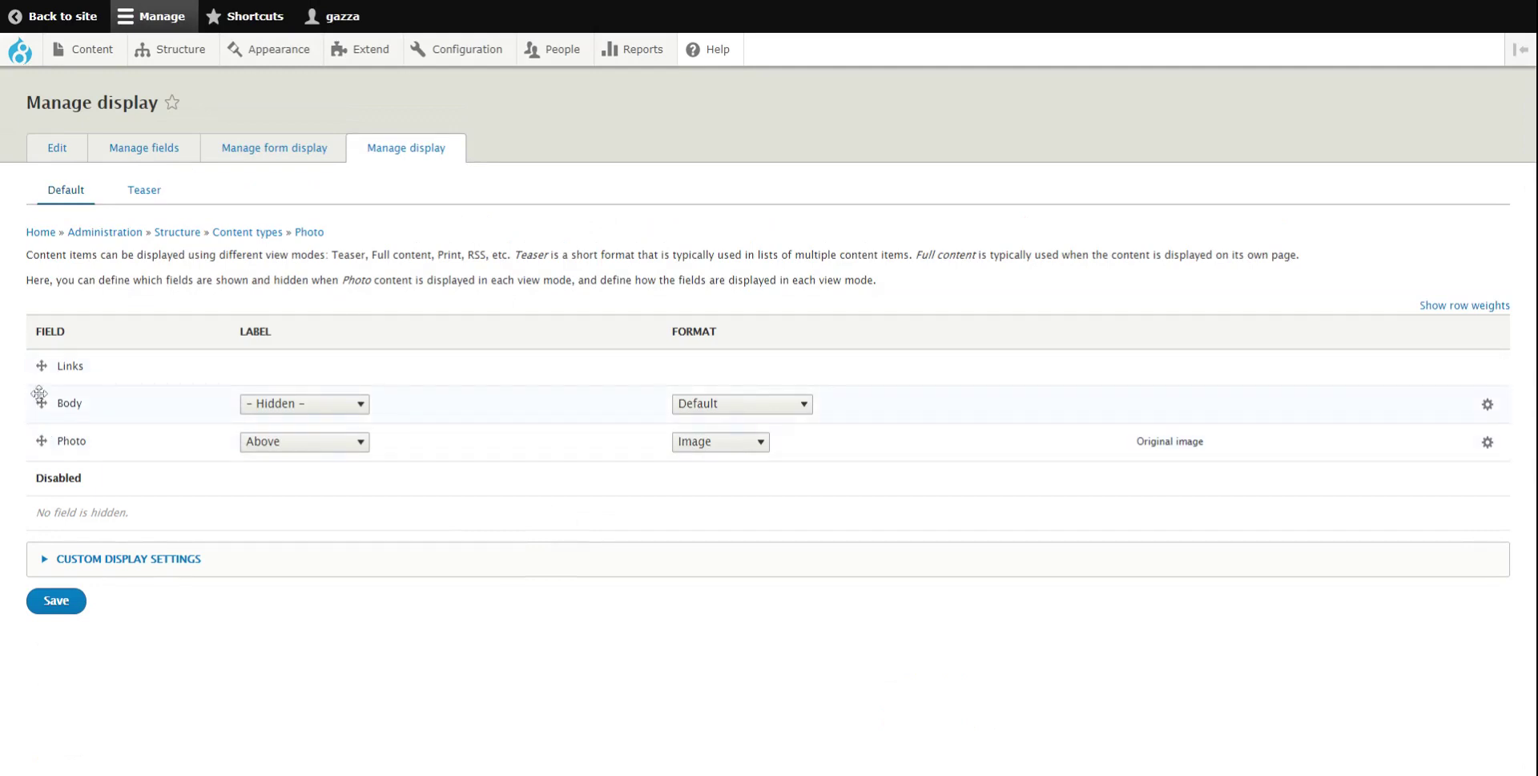
drag(41, 441, 39, 371)
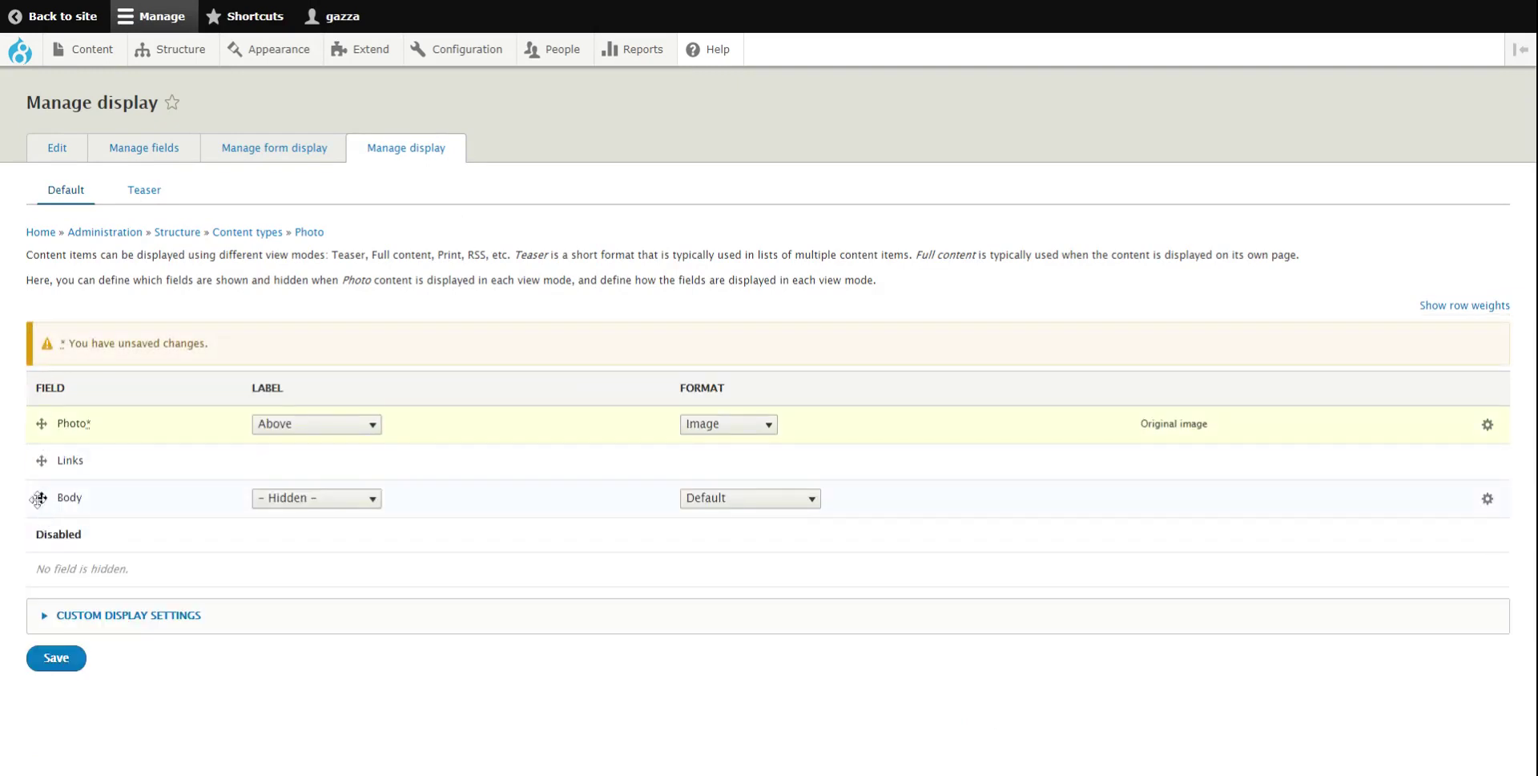
drag(41, 497, 42, 472)
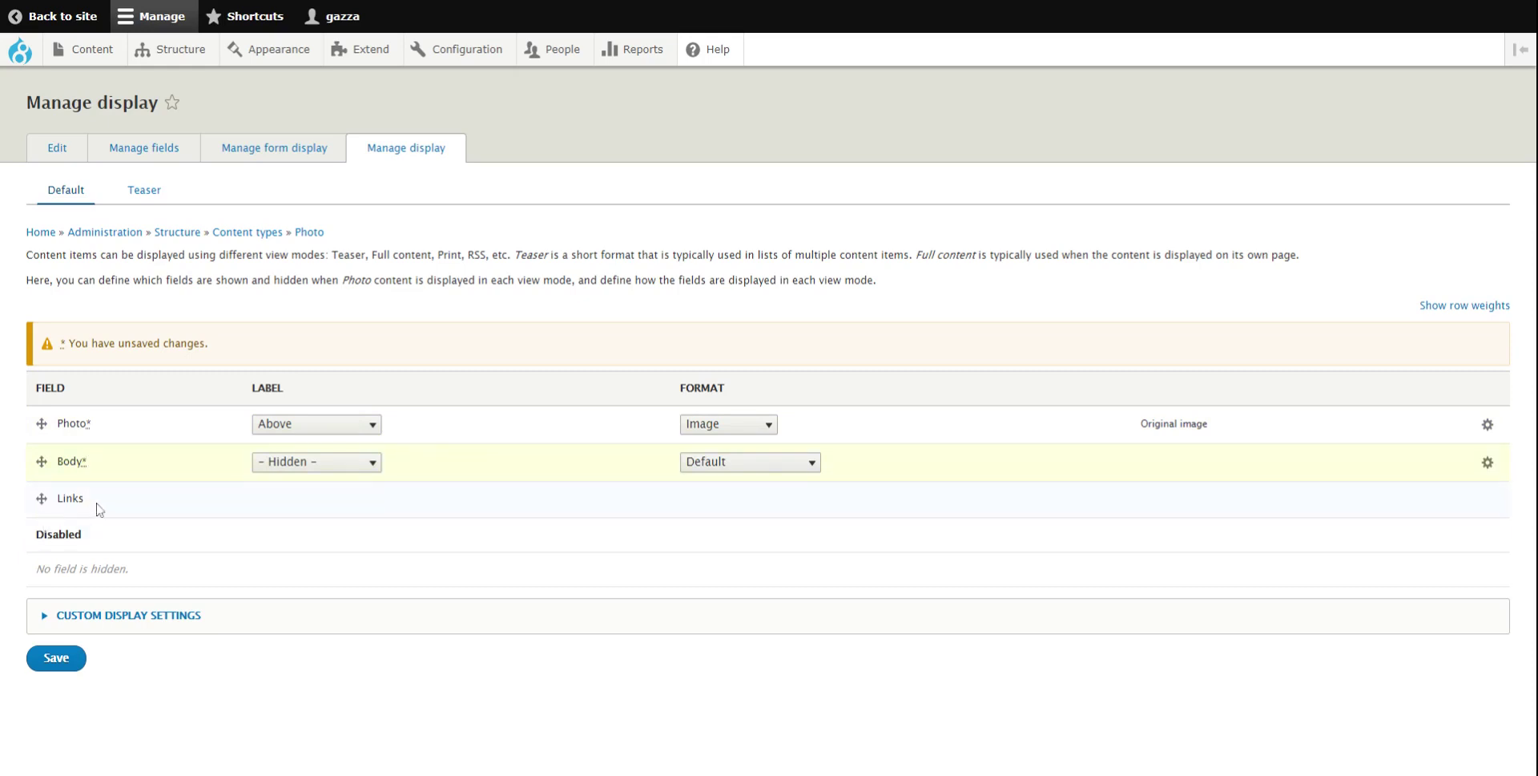
click(55, 658)
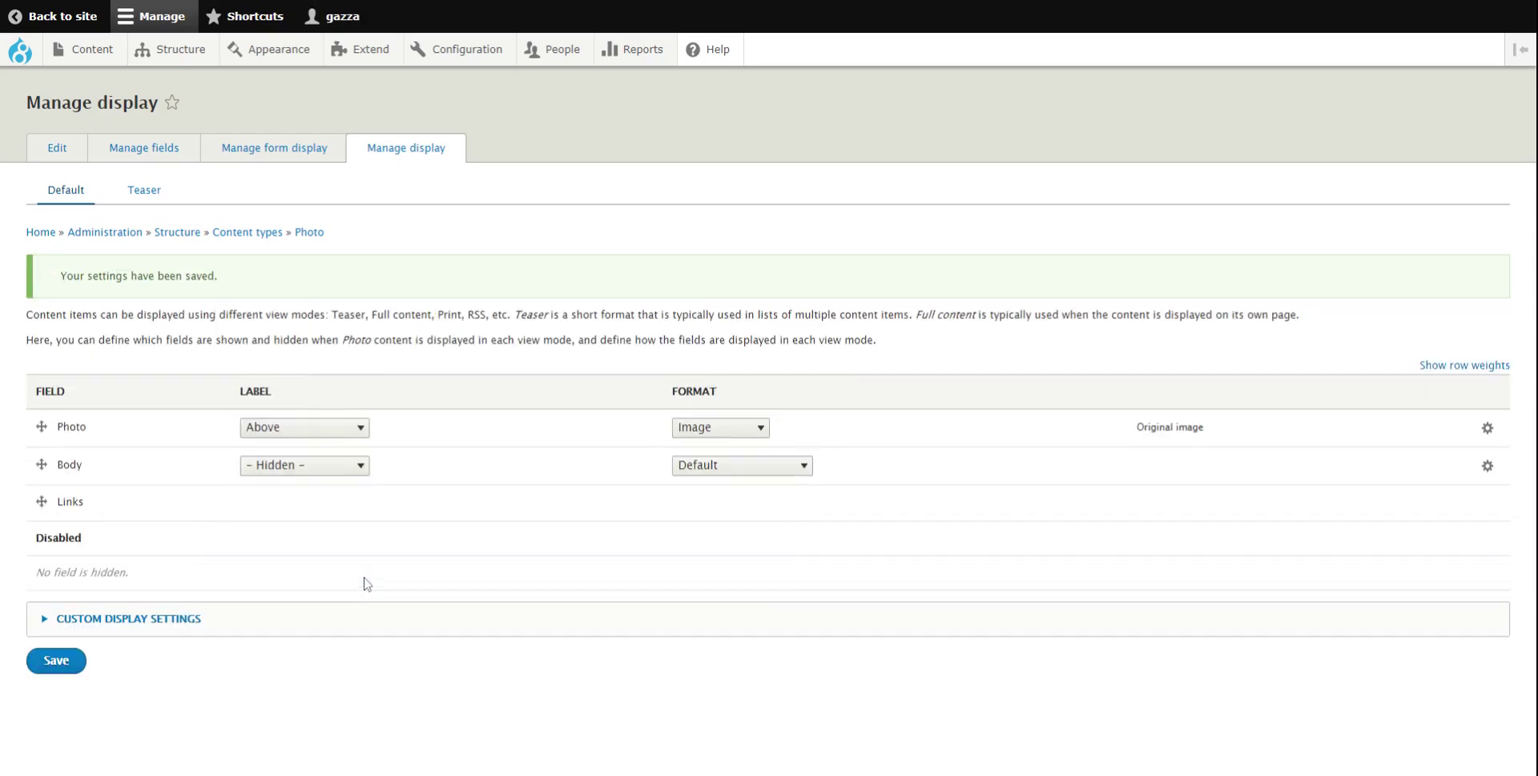
click(309, 434)
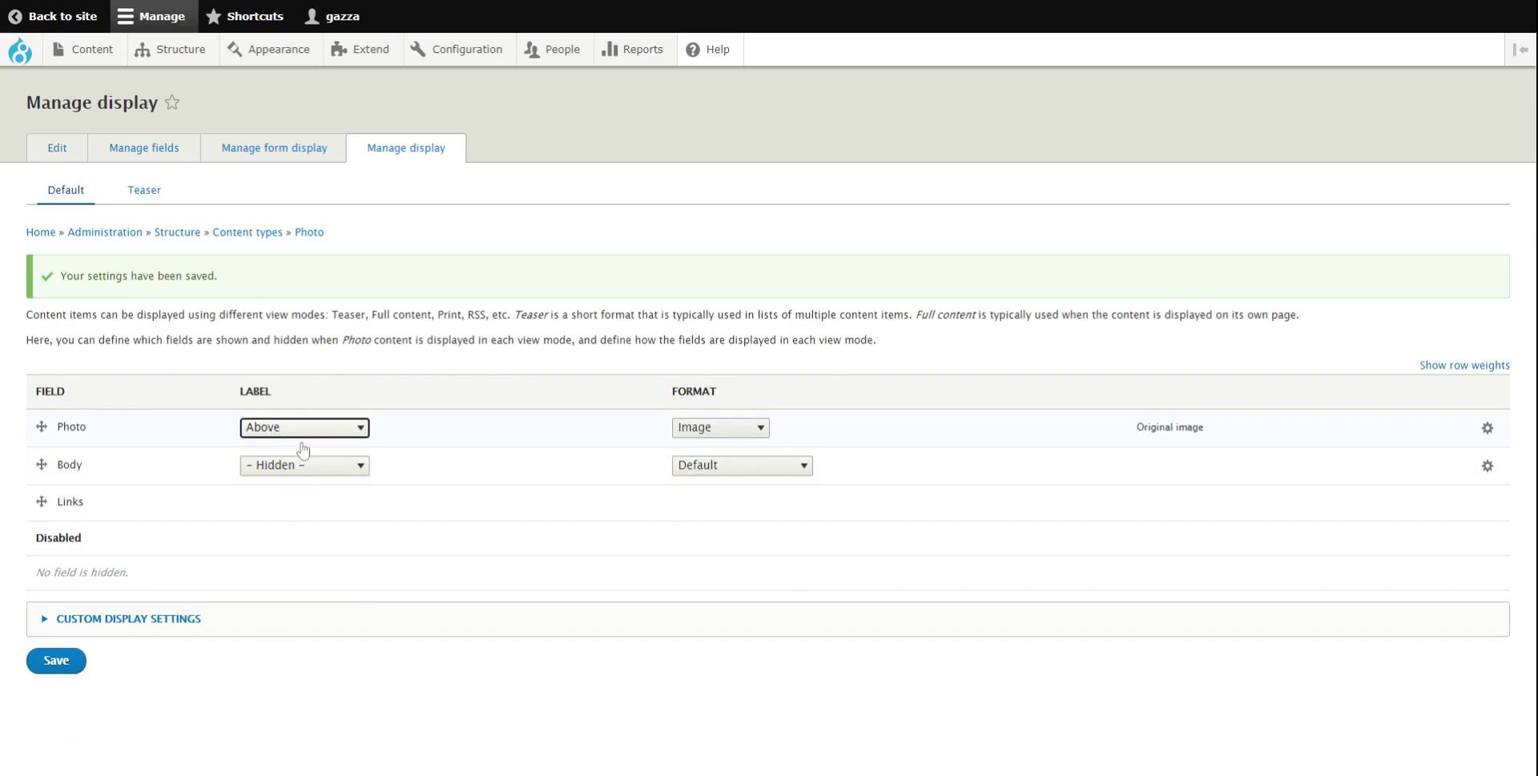
click(301, 477)
click(58, 661)
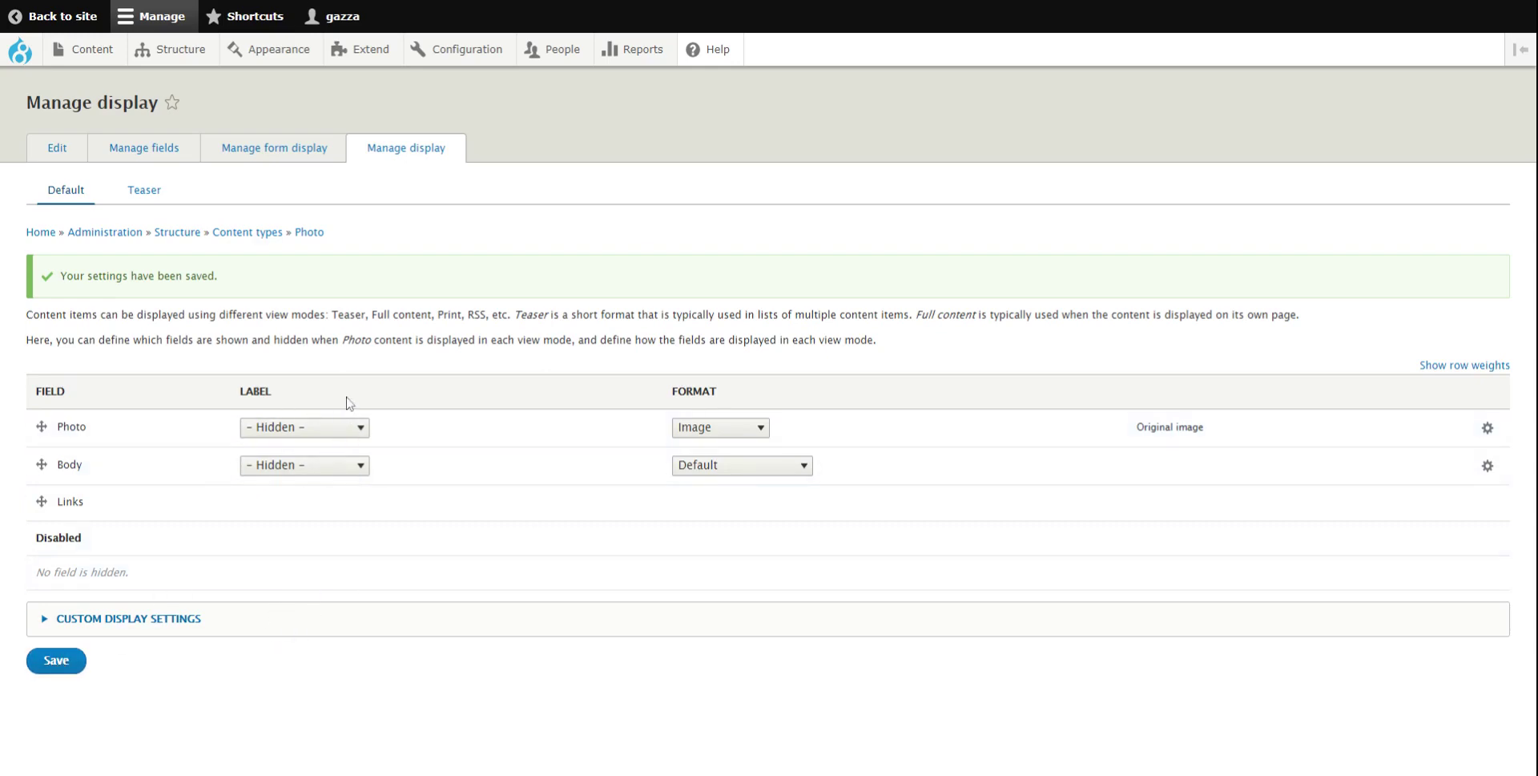
Start a new Photo item titled 'Our first photo'
mouse_move(90, 61)
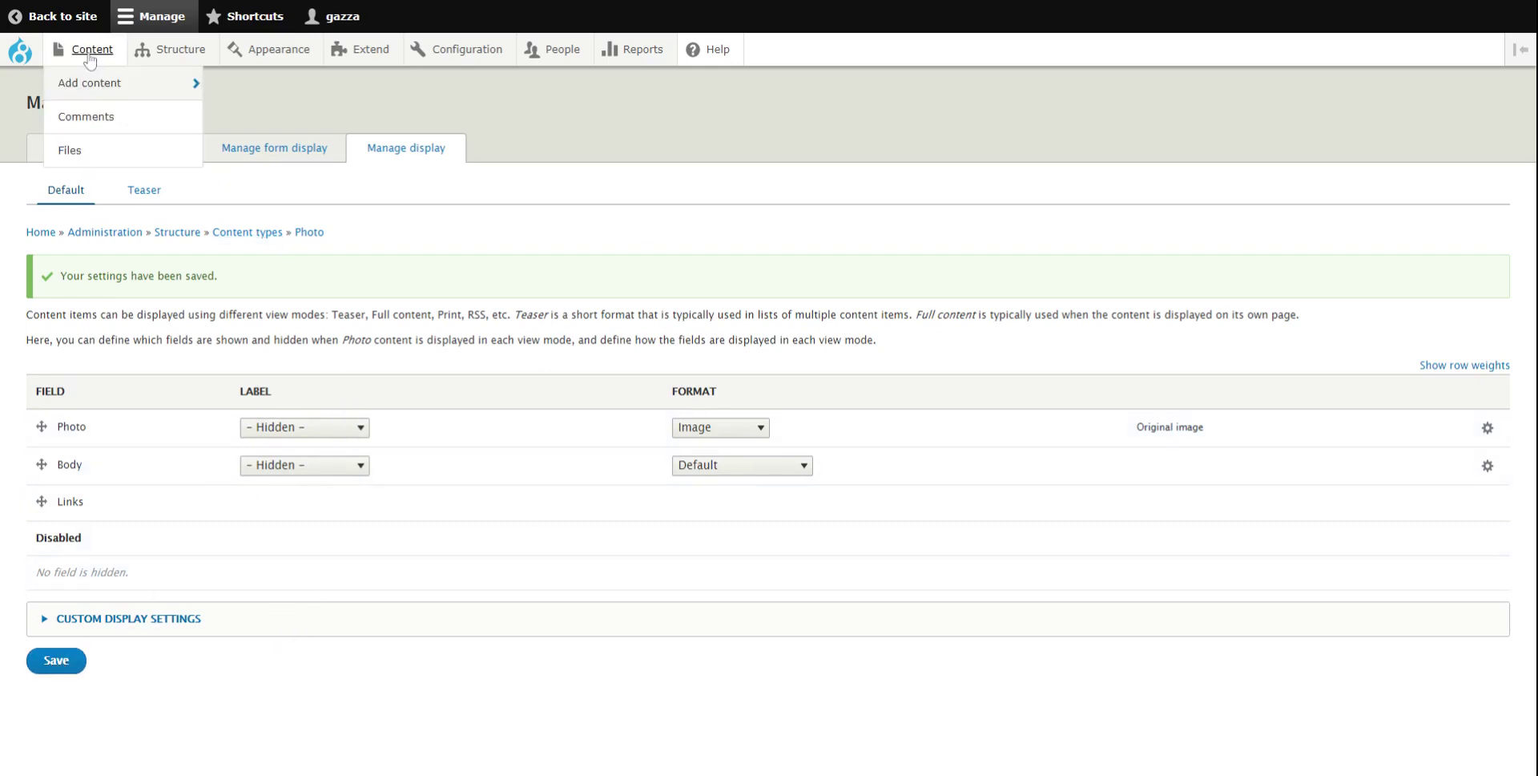
mouse_move(88, 95)
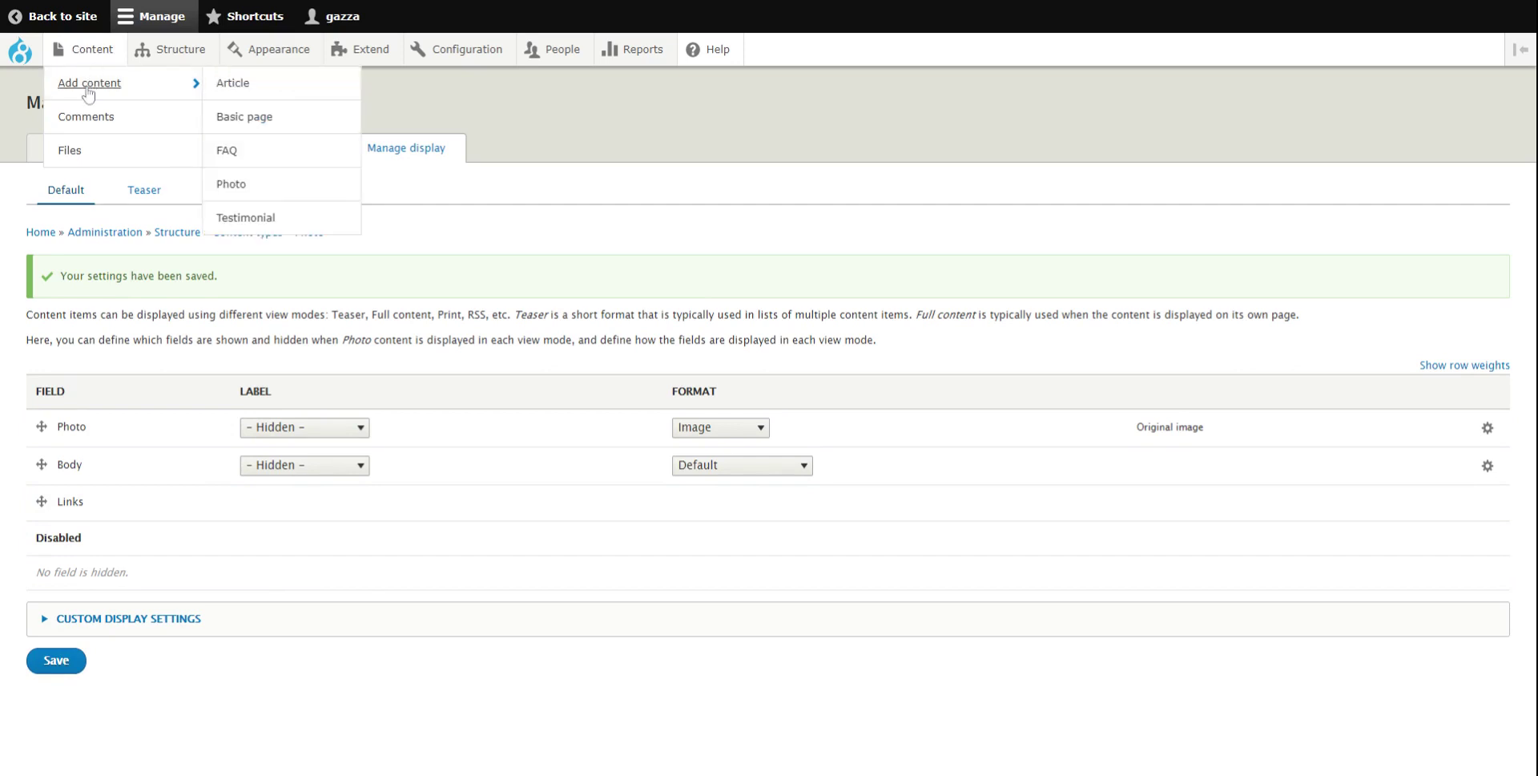
click(87, 91)
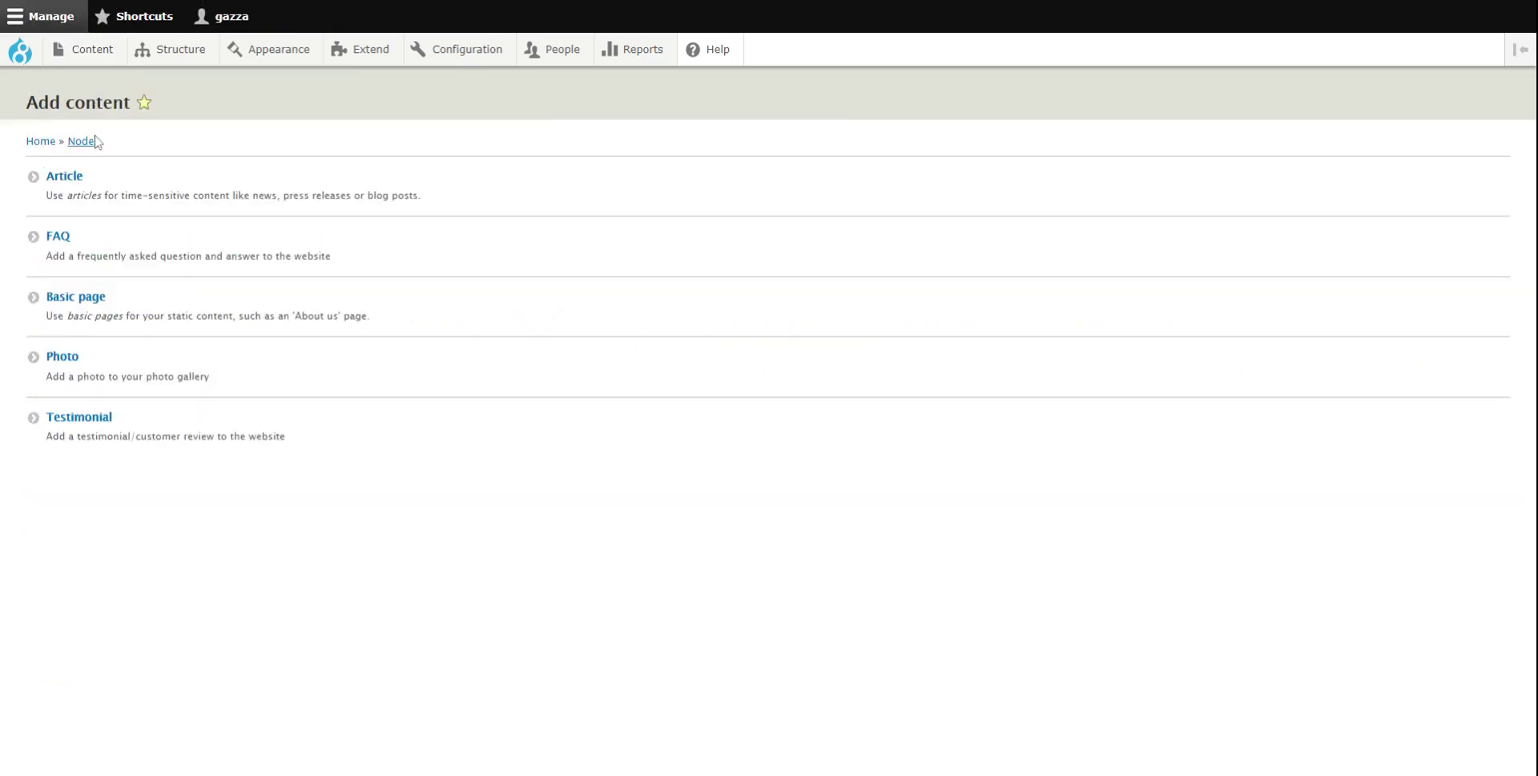
click(58, 358)
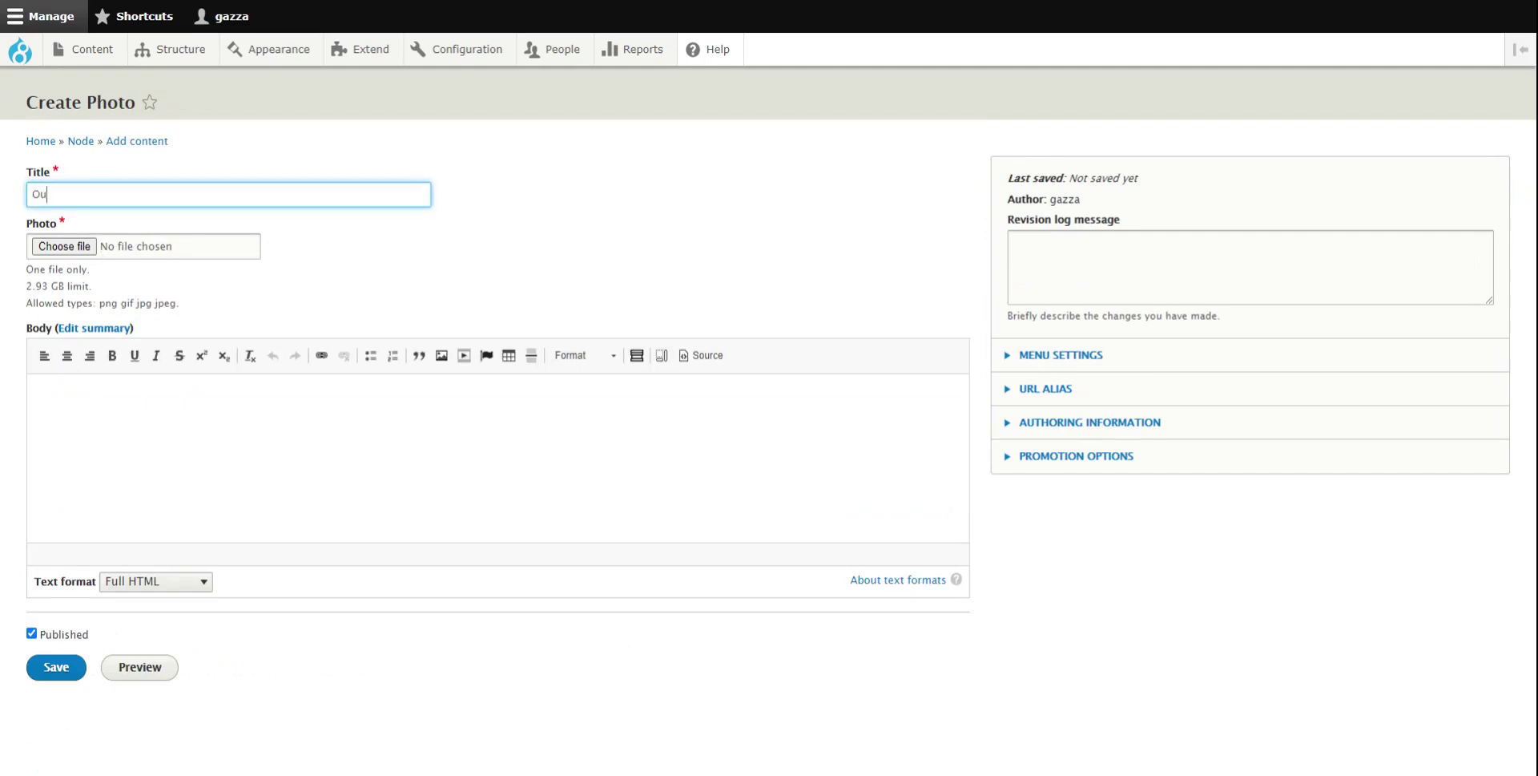
text(Our first photo)
Attach IMG_2254.jpg with alt and title text 'description of the photo'
click(74, 253)
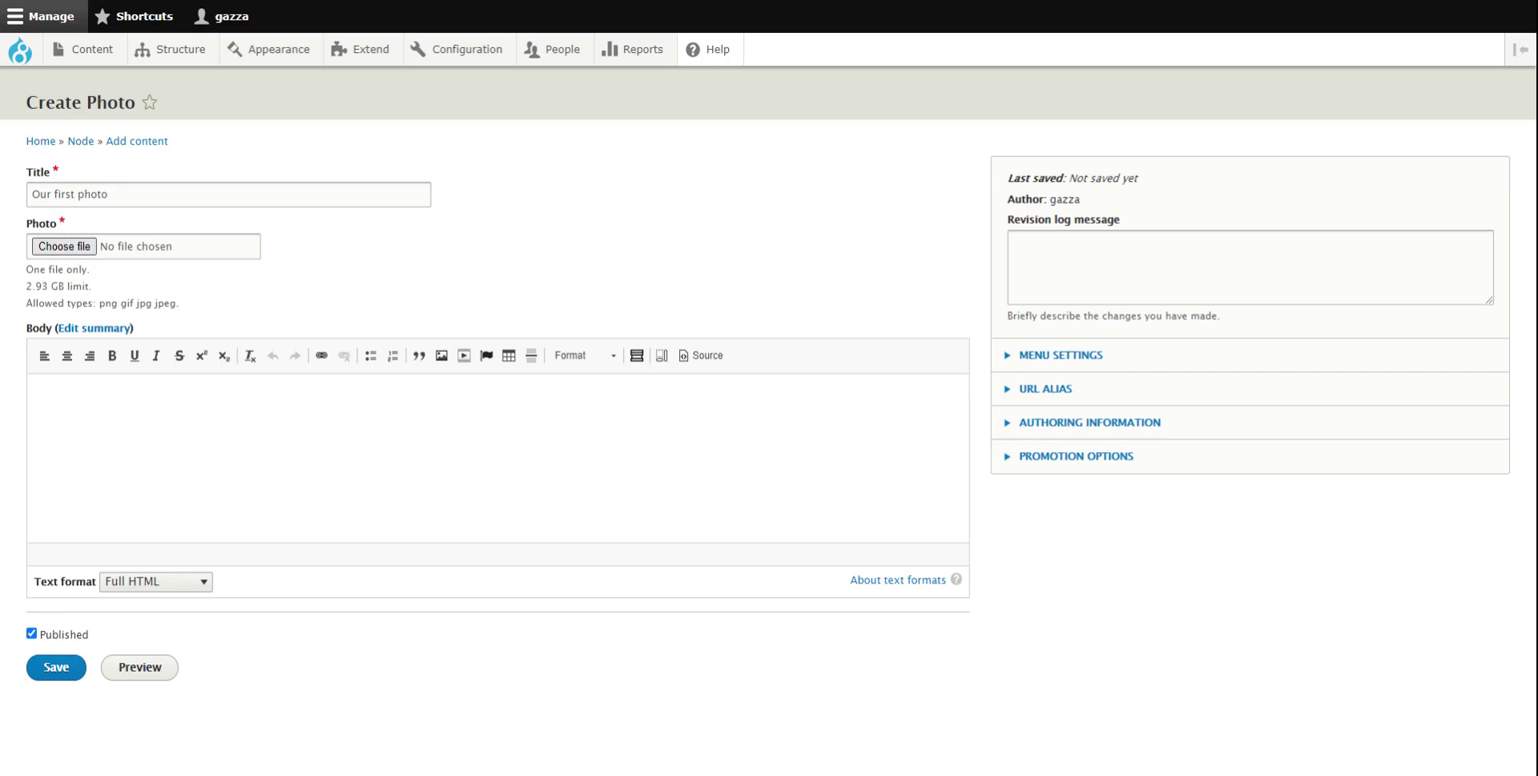
key(Return)
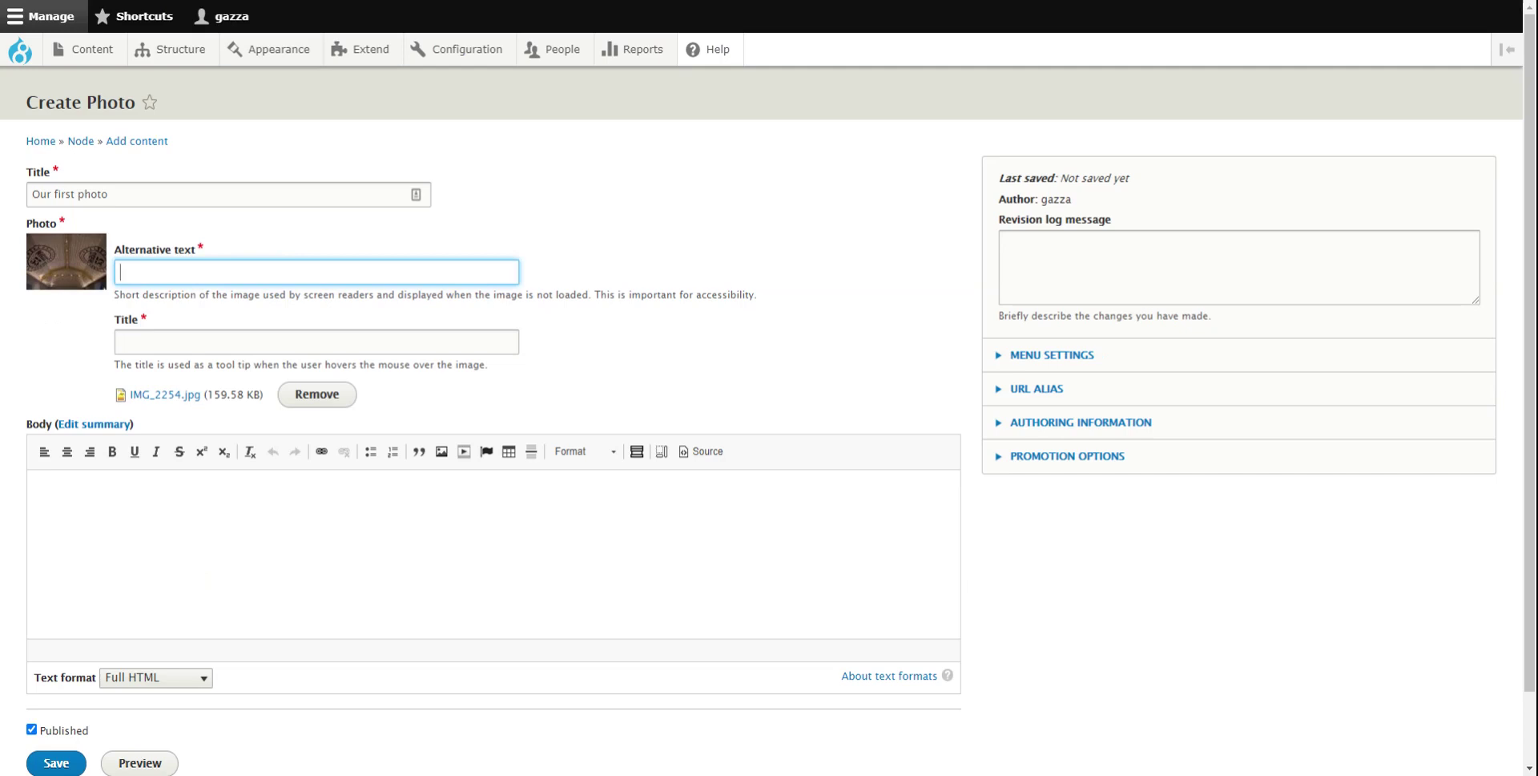
text(es)
text(cition)
text(iption of the )
text(photo)
drag(243, 271, 113, 291)
key(ctrl+c)
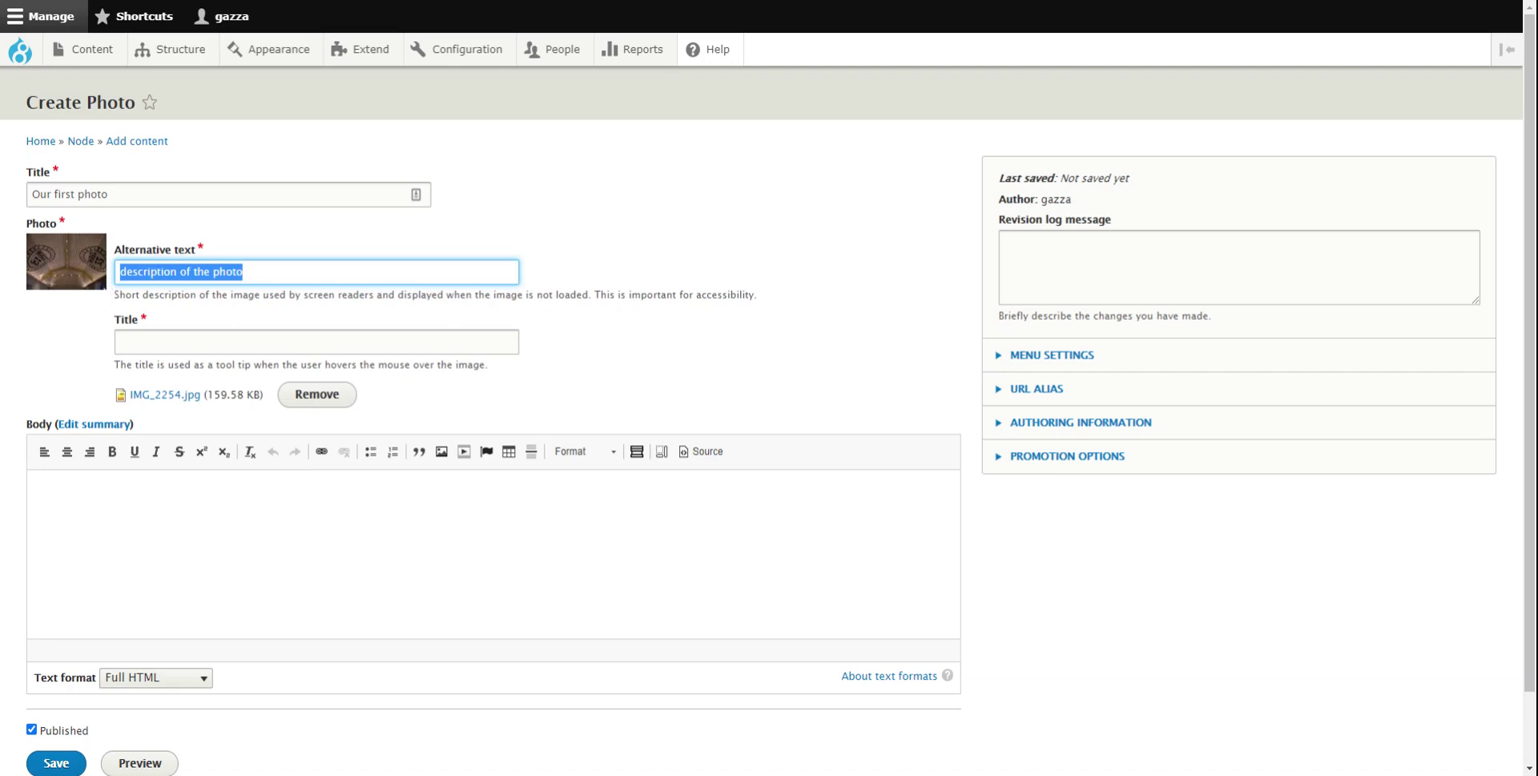
key(Tab)
key(ctrl+v)
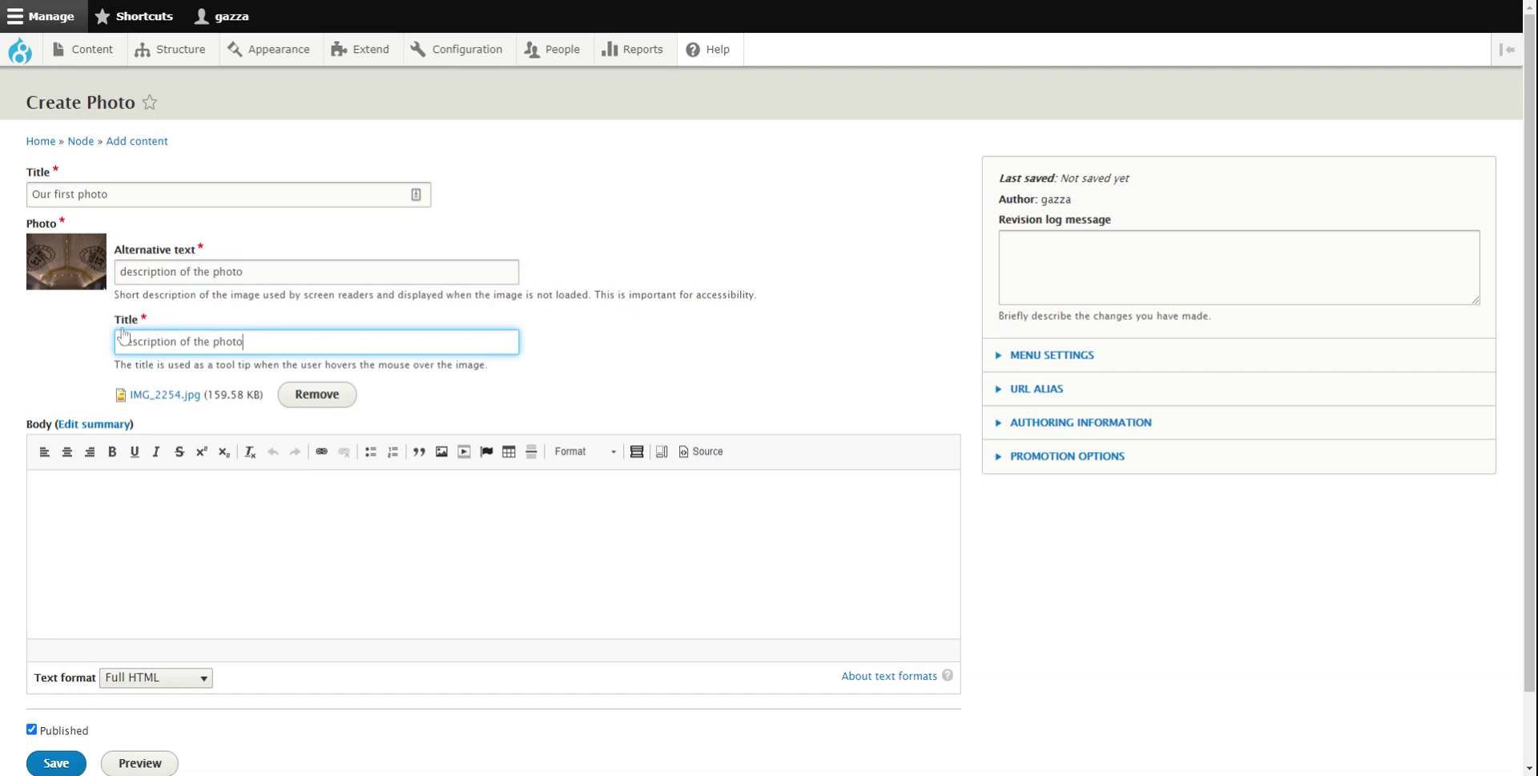
scroll(20, 366, down, 1)
click(33, 409)
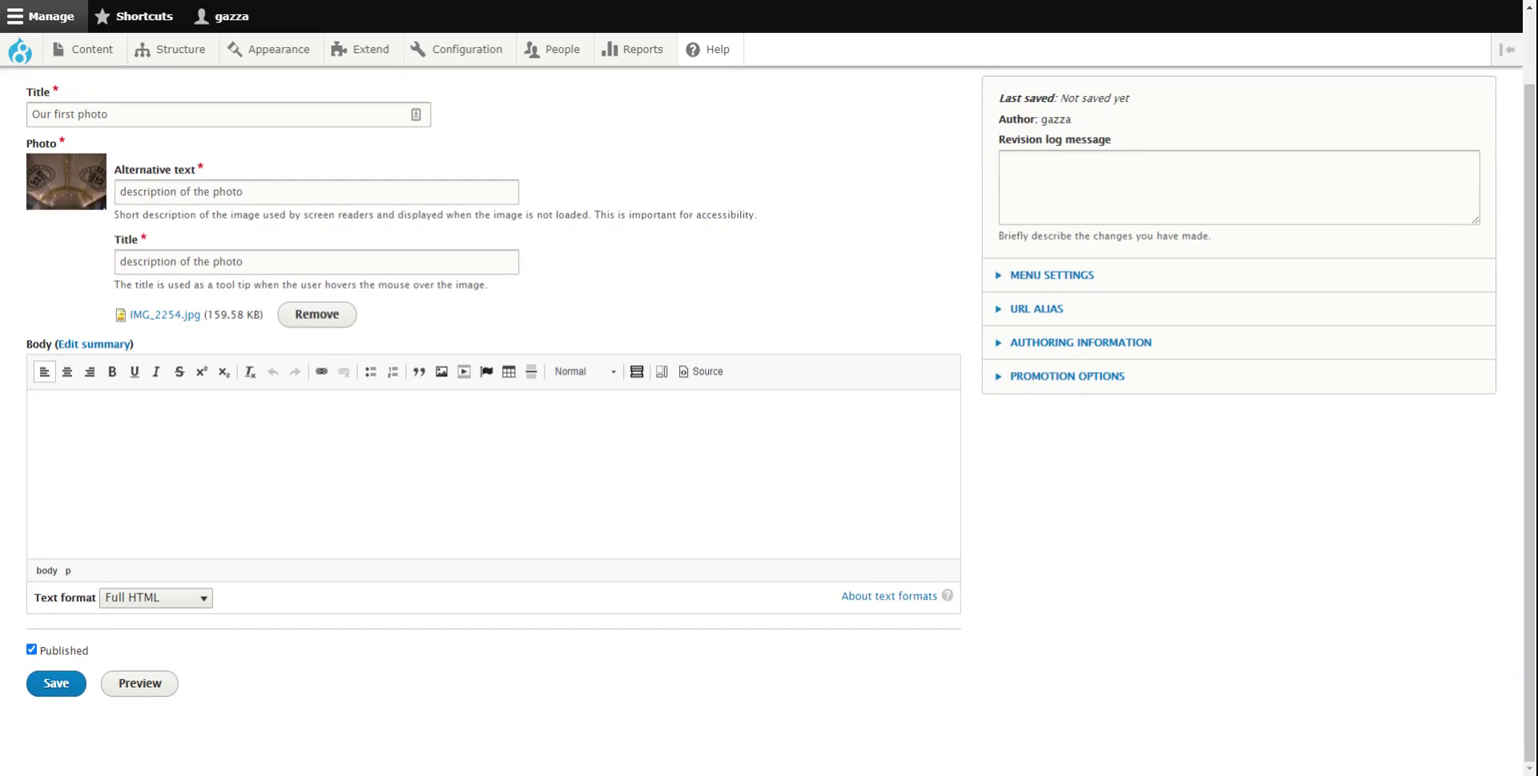
scroll(31, 657, up, 2)
scroll(30, 657, down, 2)
Save 'Our first photo' and review its created page showing the uploaded image
click(56, 686)
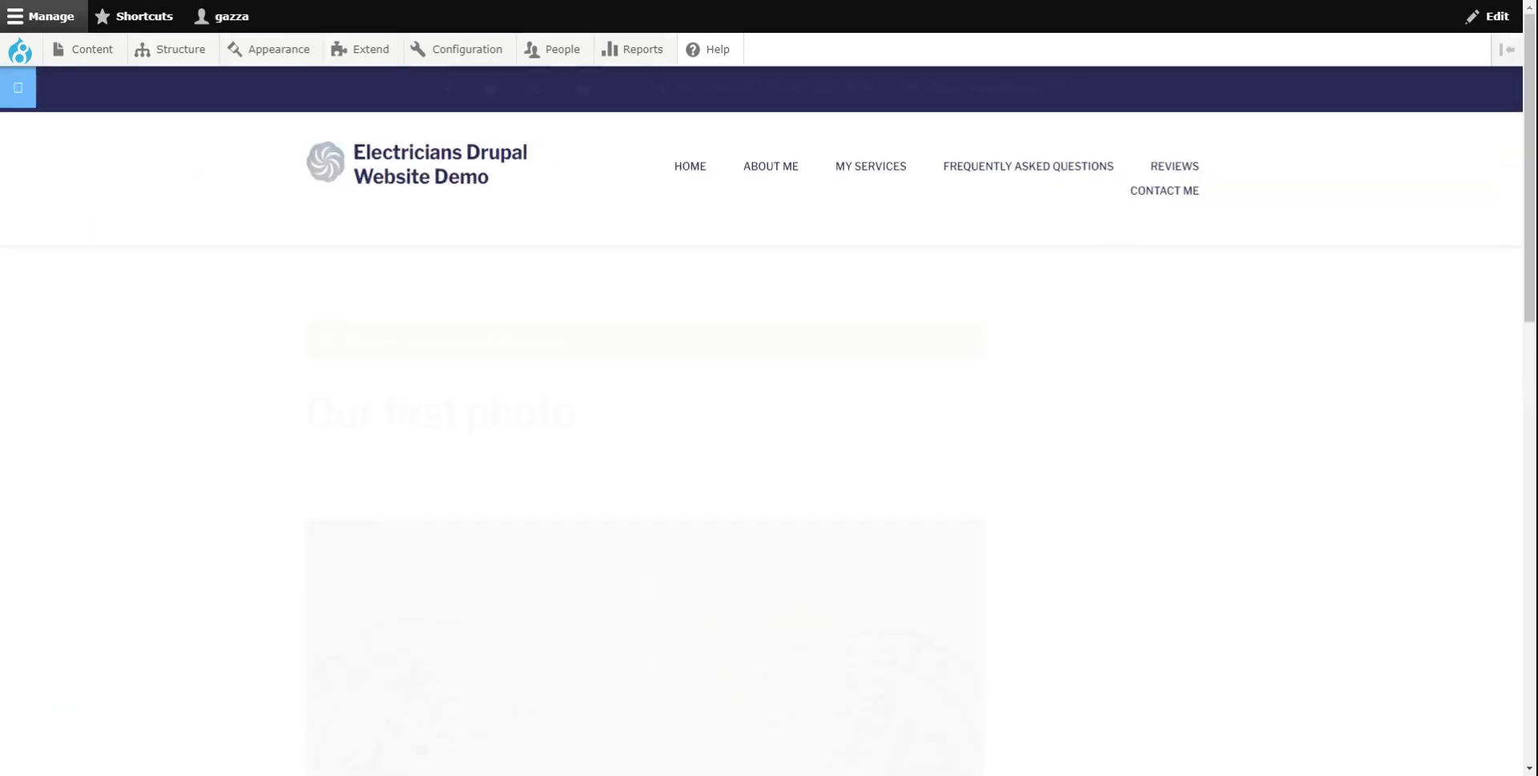
scroll(247, 398, down, 3)
scroll(247, 398, down, 2)
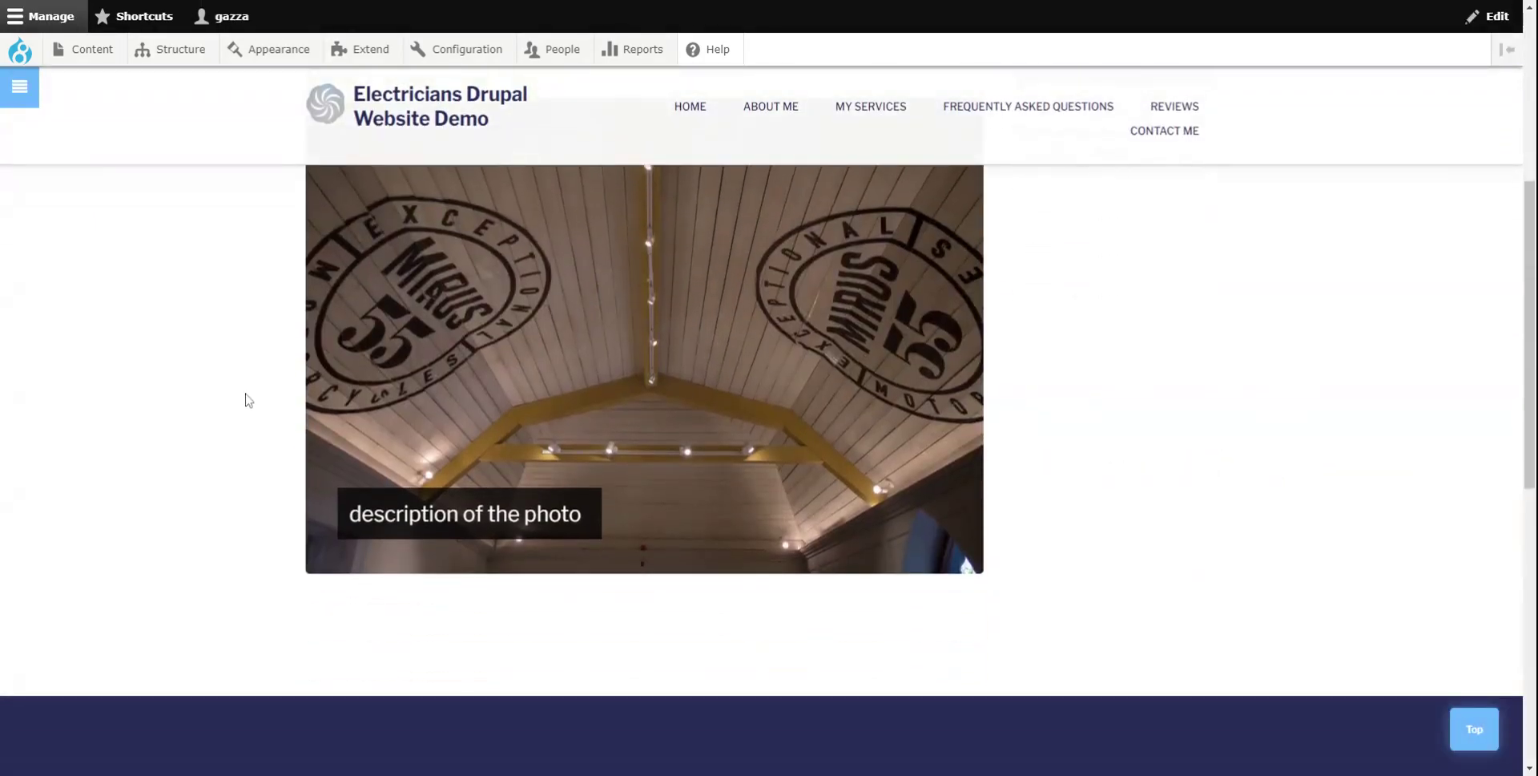
scroll(247, 398, up, 3)
scroll(247, 399, down, 2)
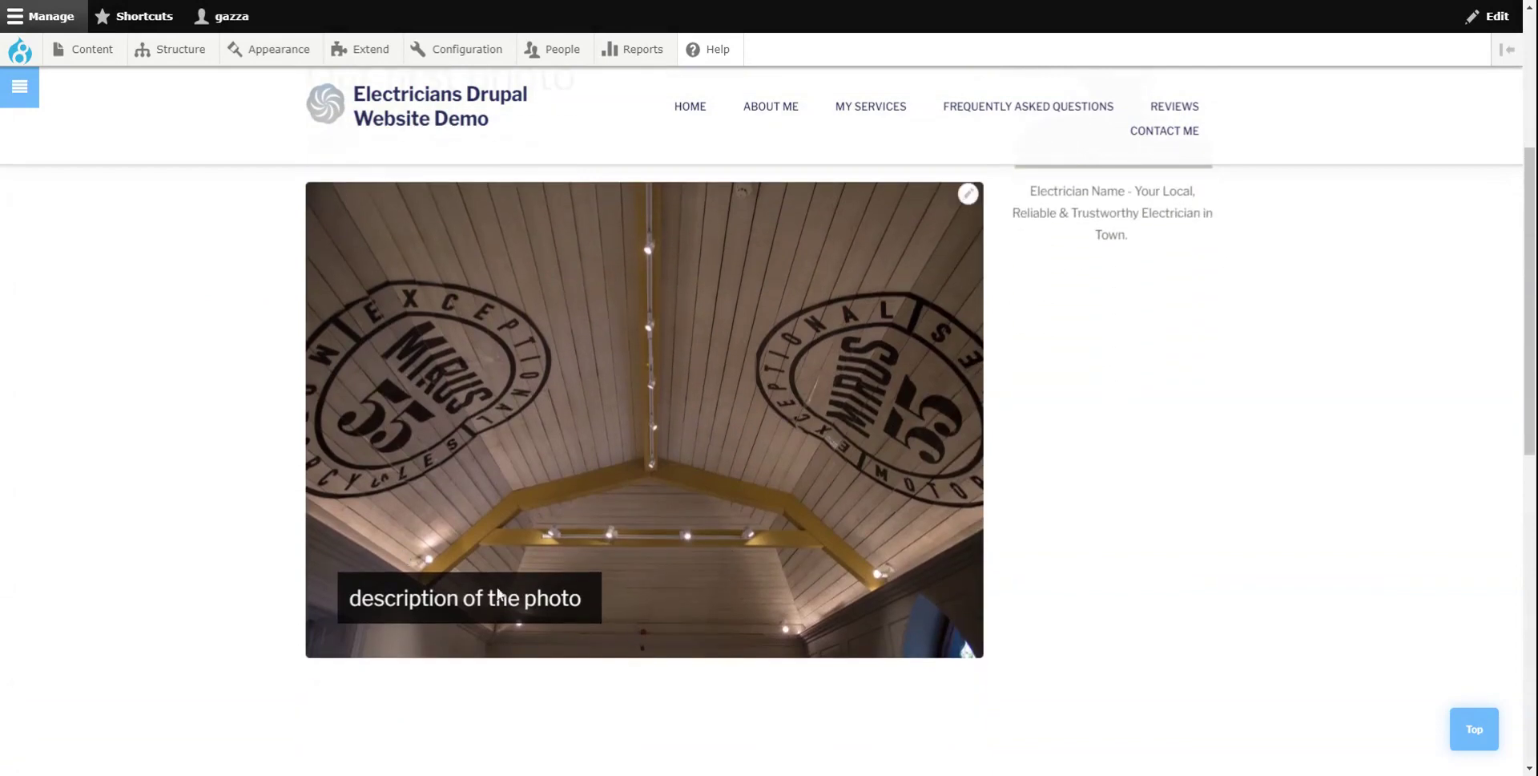
scroll(313, 539, up, 5)
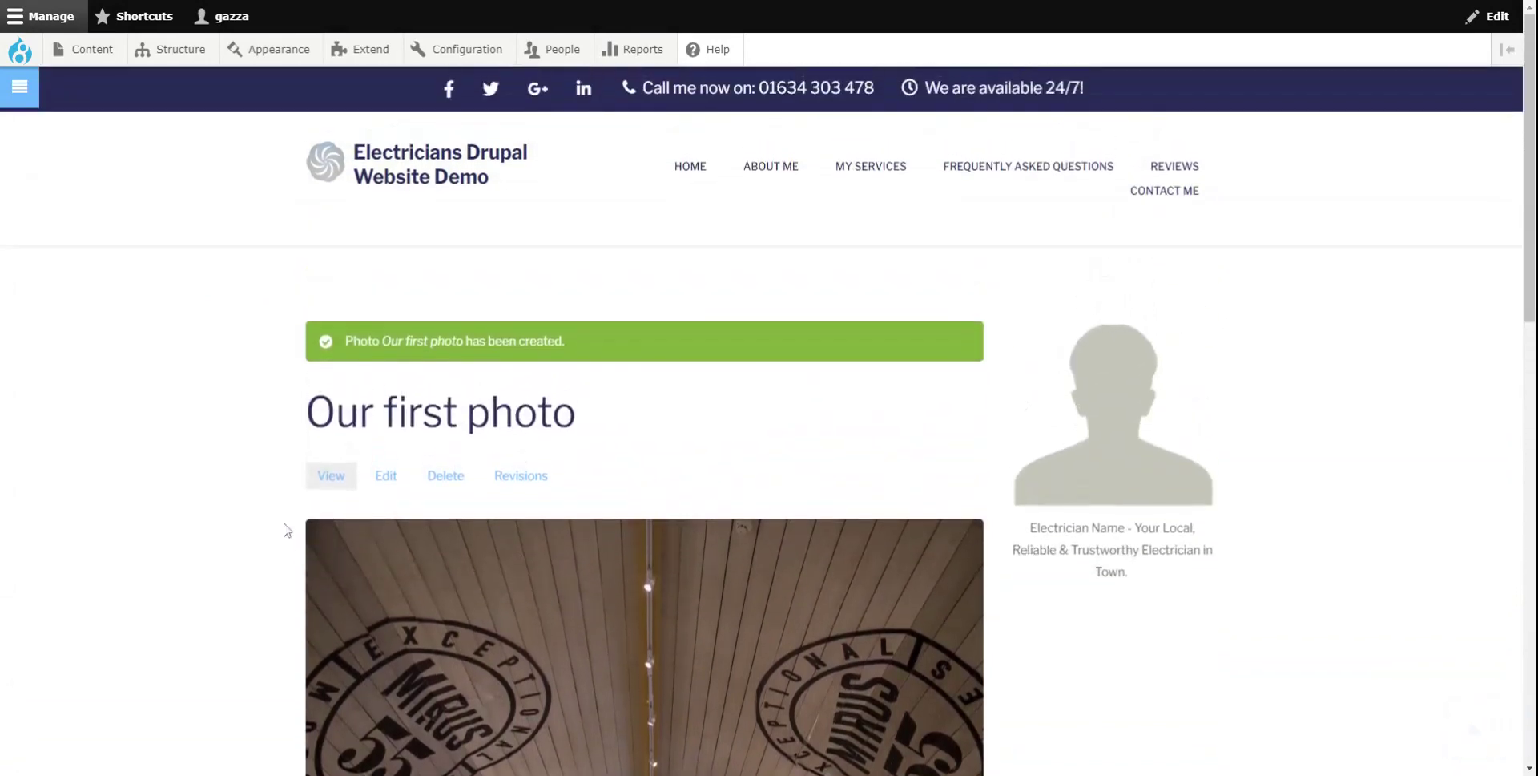
scroll(284, 529, down, 3)
scroll(283, 527, up, 3)
drag(462, 342, 363, 359)
click(363, 358)
mouse_move(179, 58)
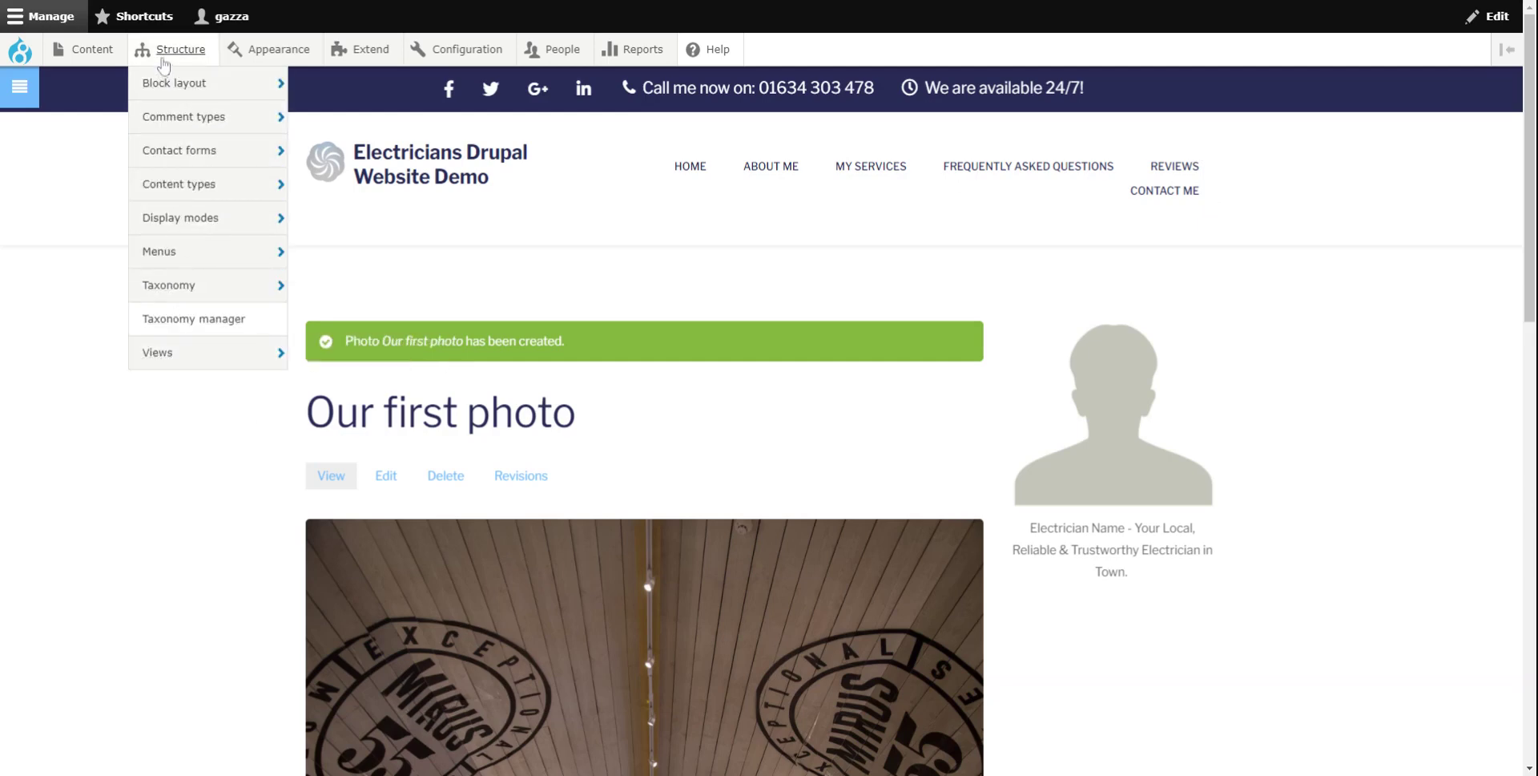
Start a new view named Gallery limited to Photo content
mouse_move(159, 359)
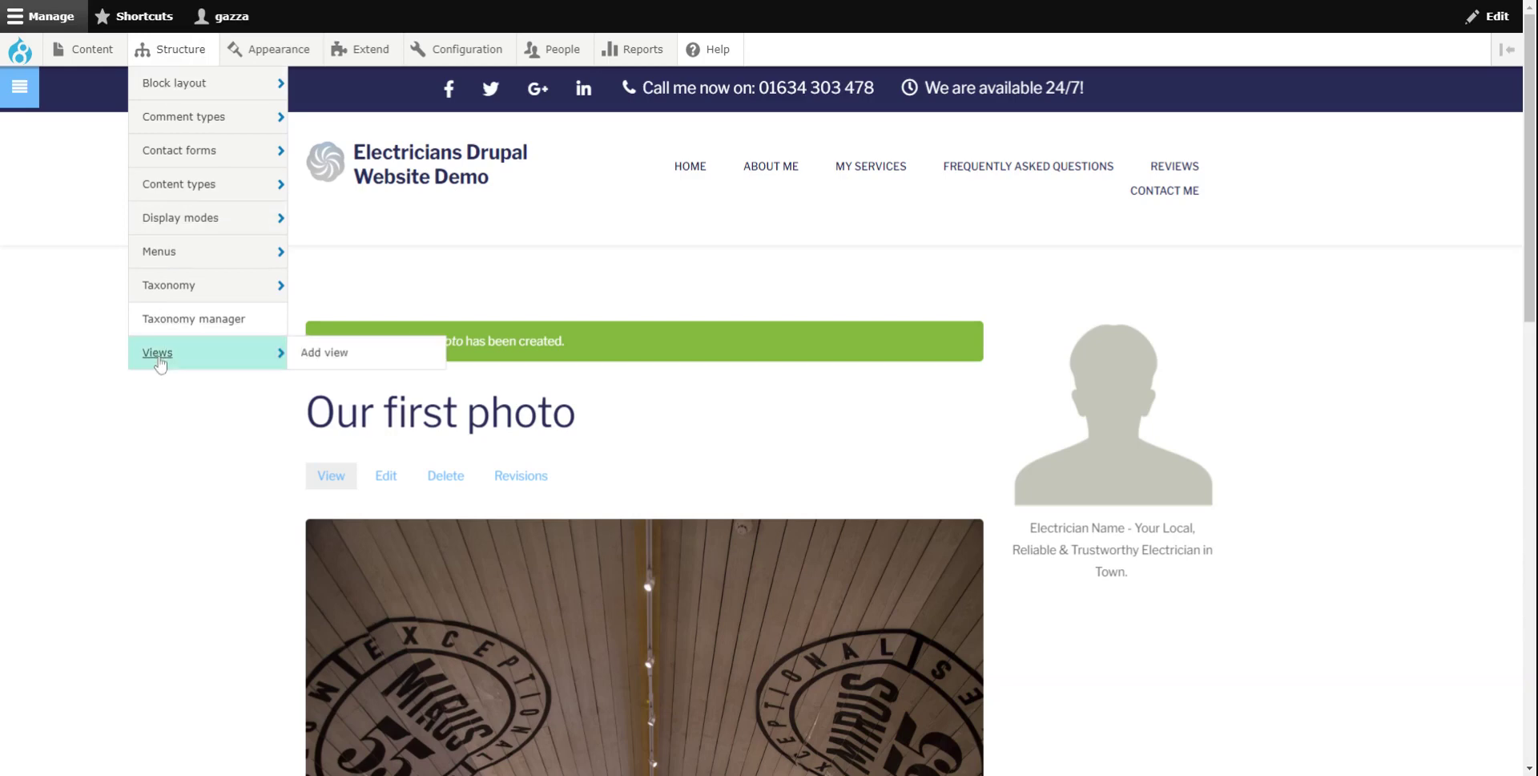
click(158, 356)
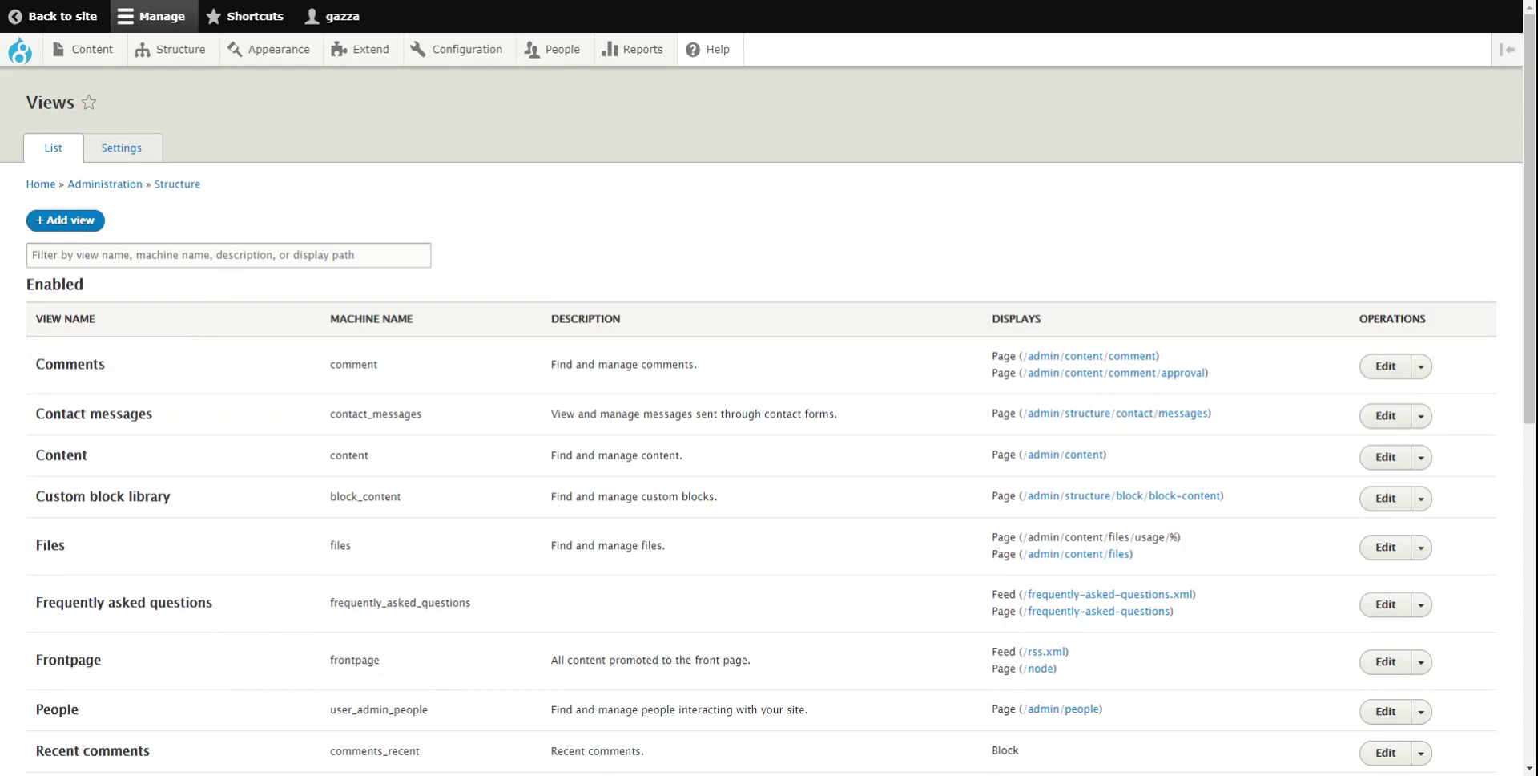
click(64, 221)
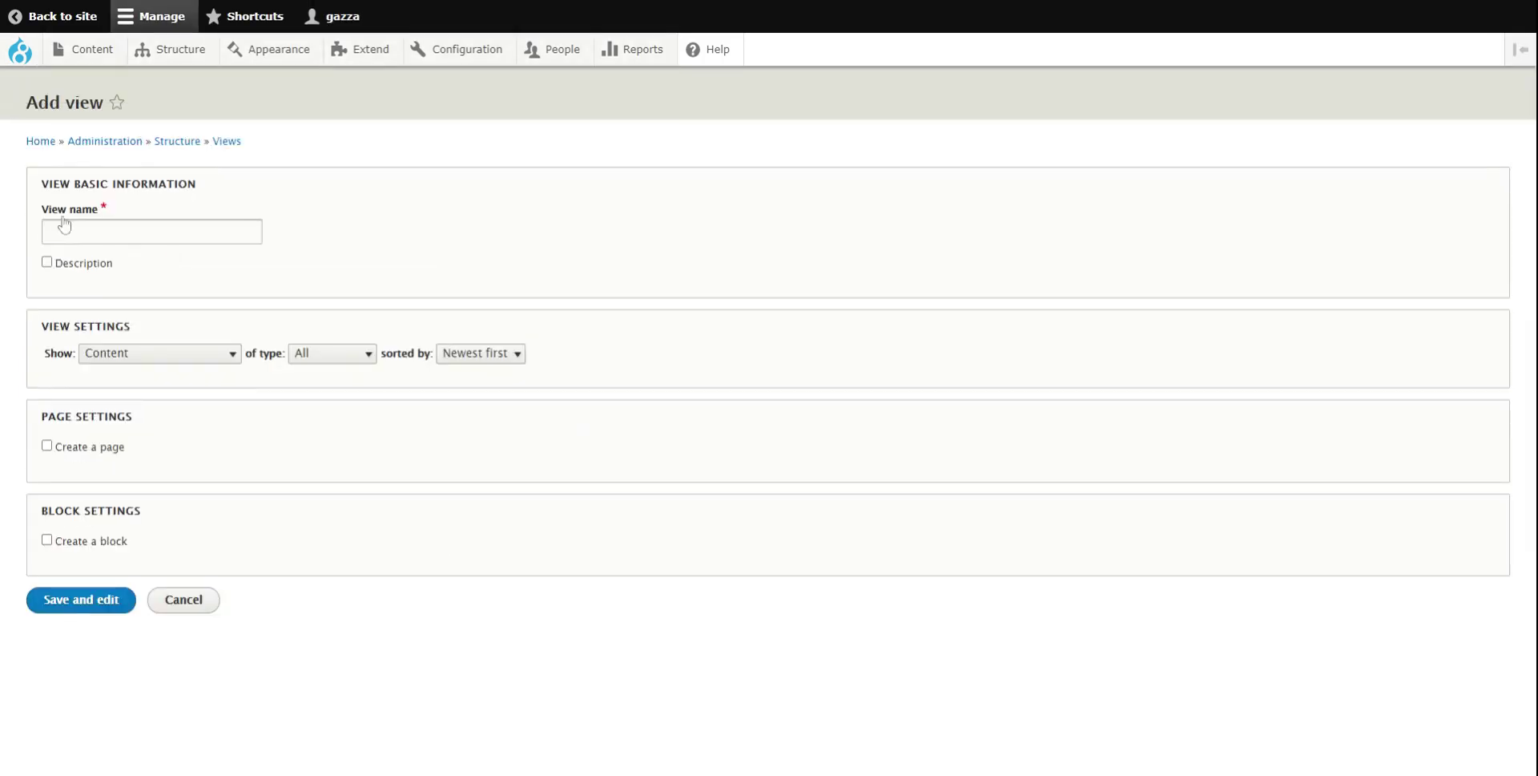
click(64, 229)
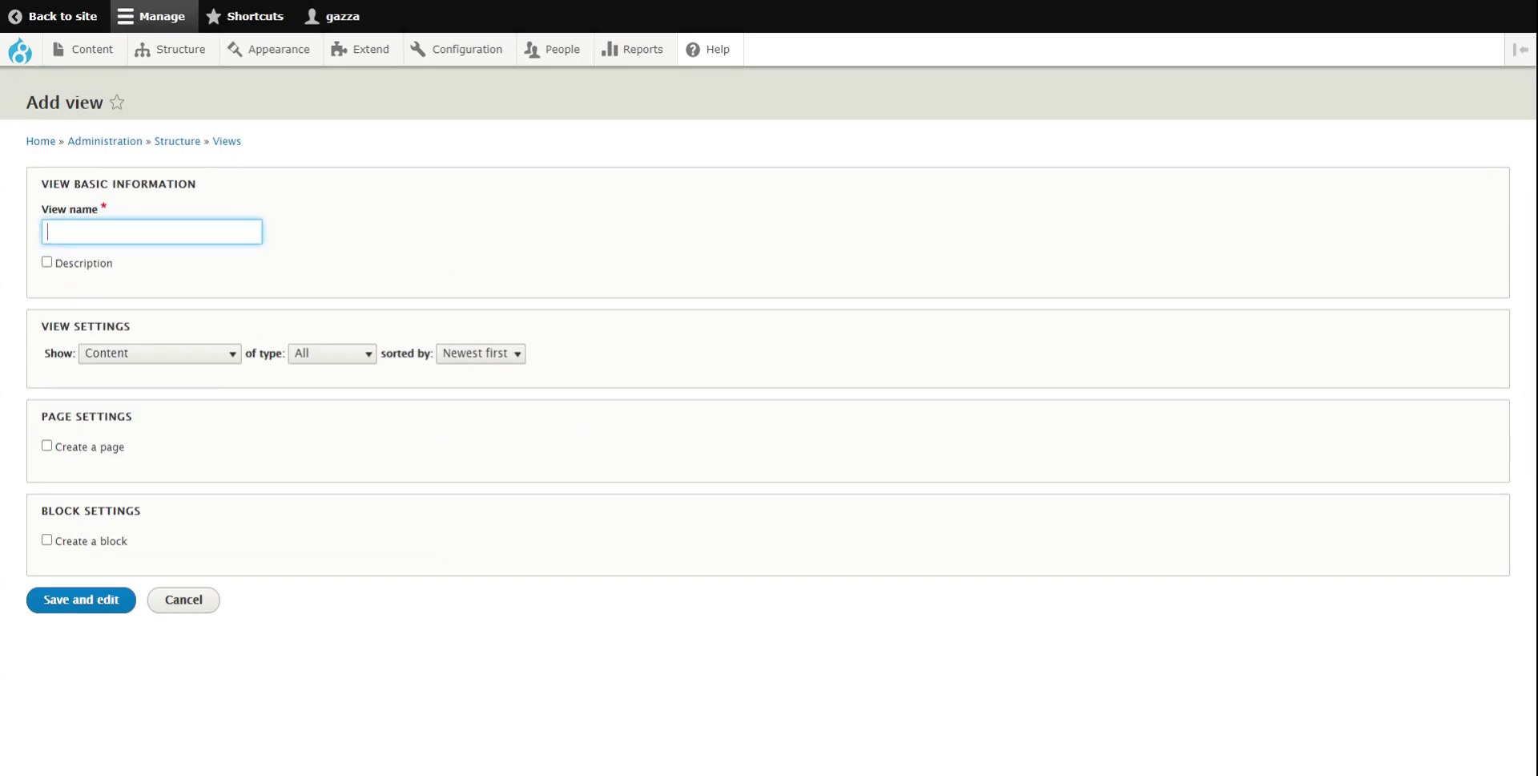
text(Gallery)
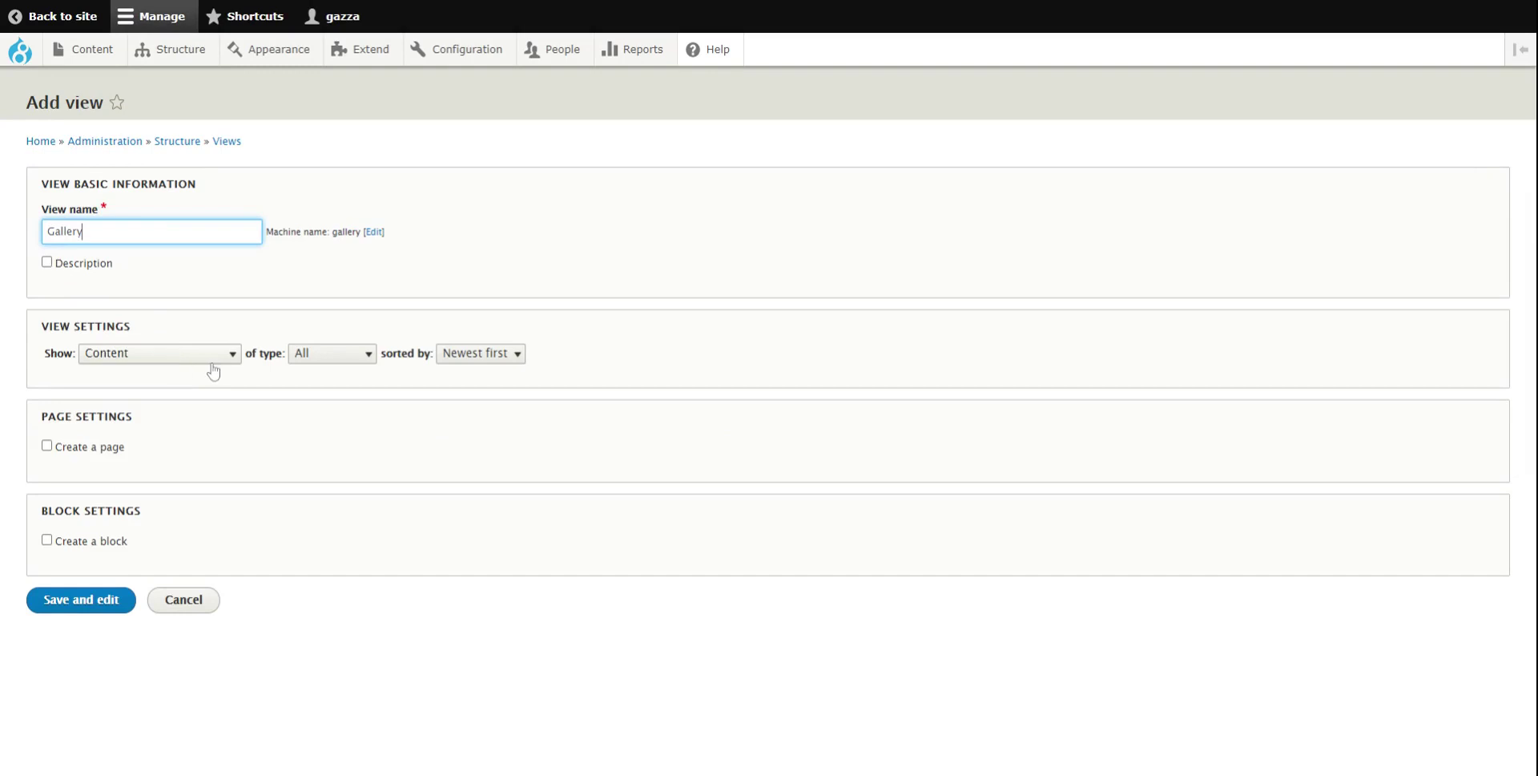
click(332, 356)
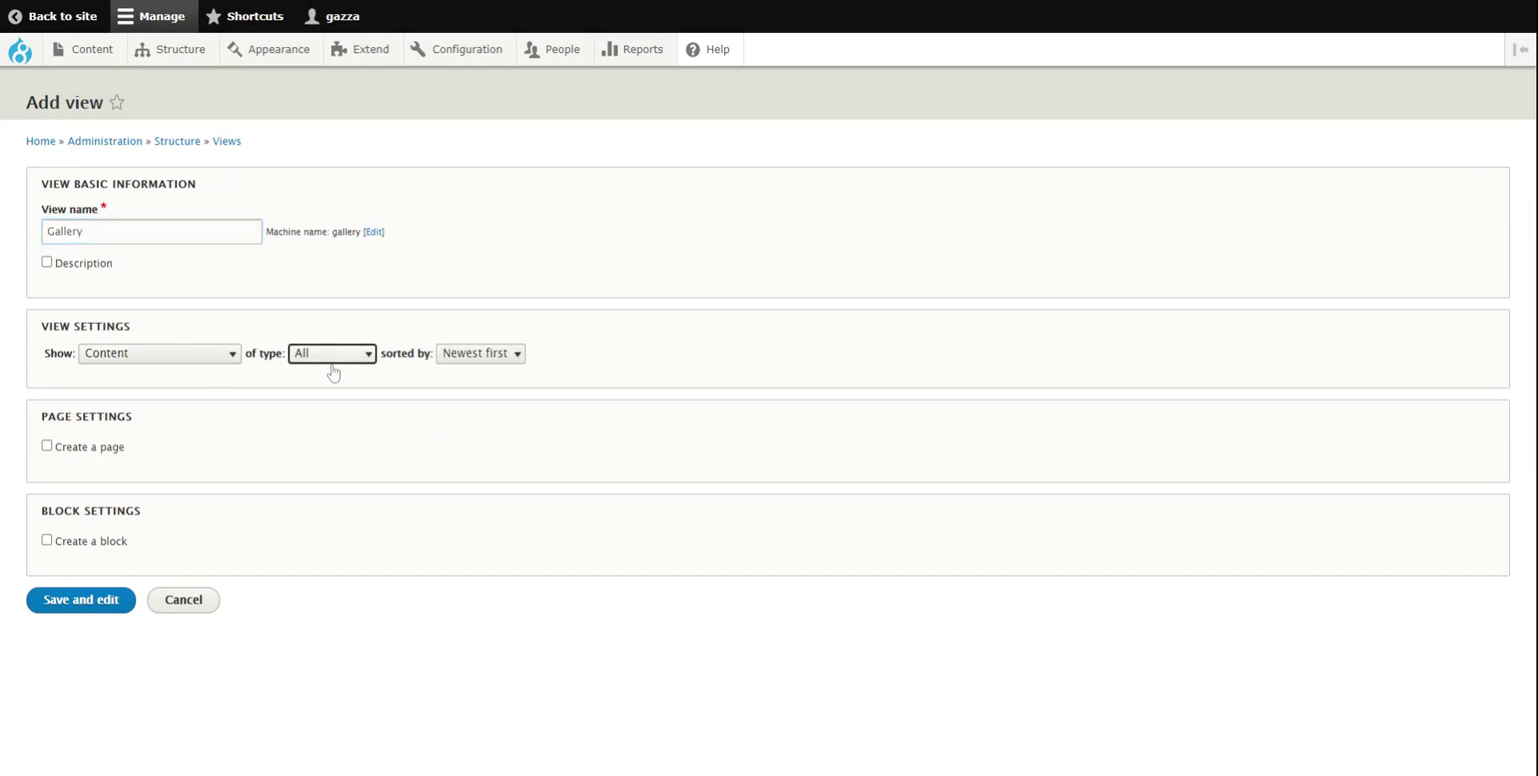
click(315, 455)
Give the view a page titled 'Photo Gallery' at /gallery
click(47, 446)
scroll(12, 473, down, 2)
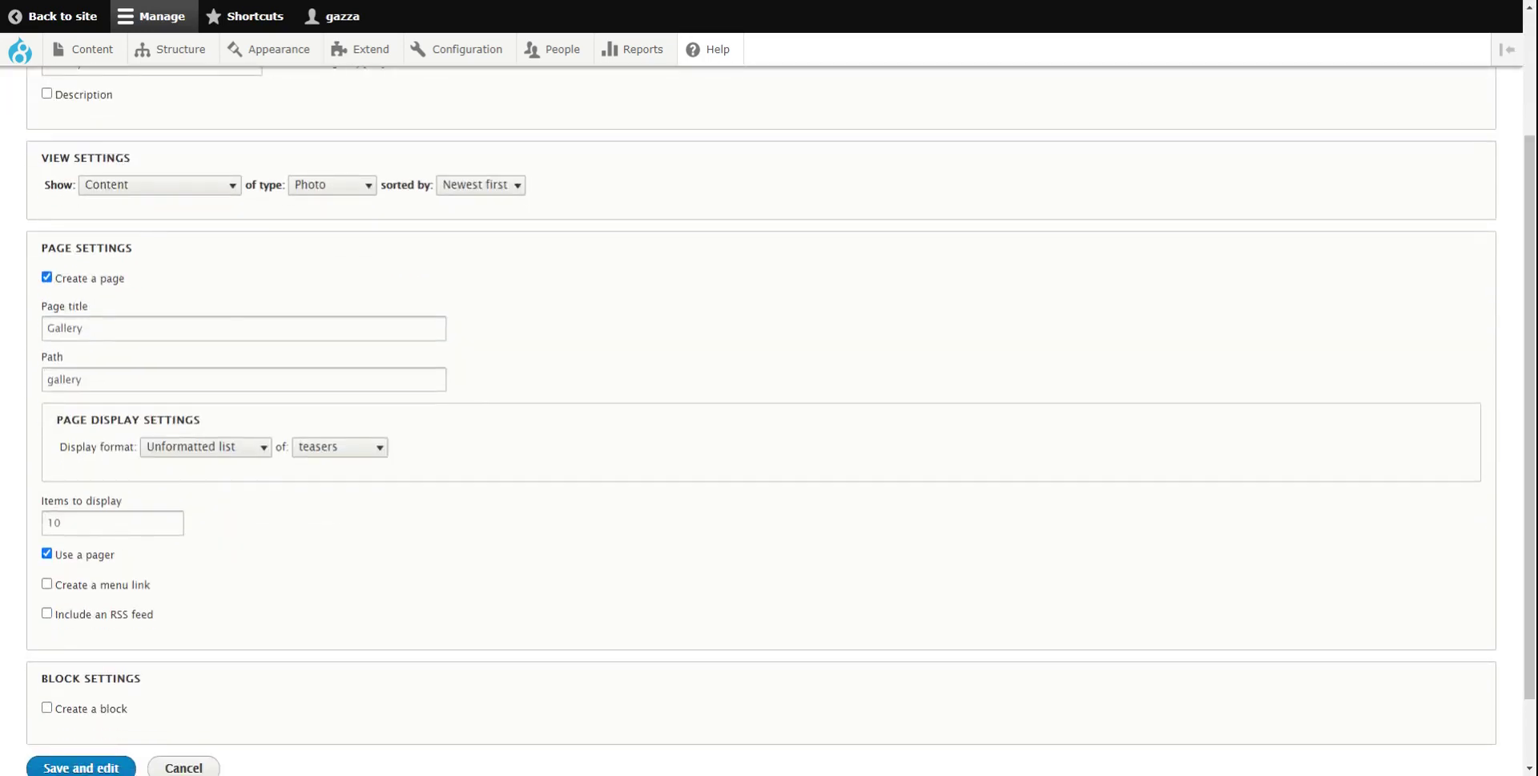
drag(112, 328, 37, 342)
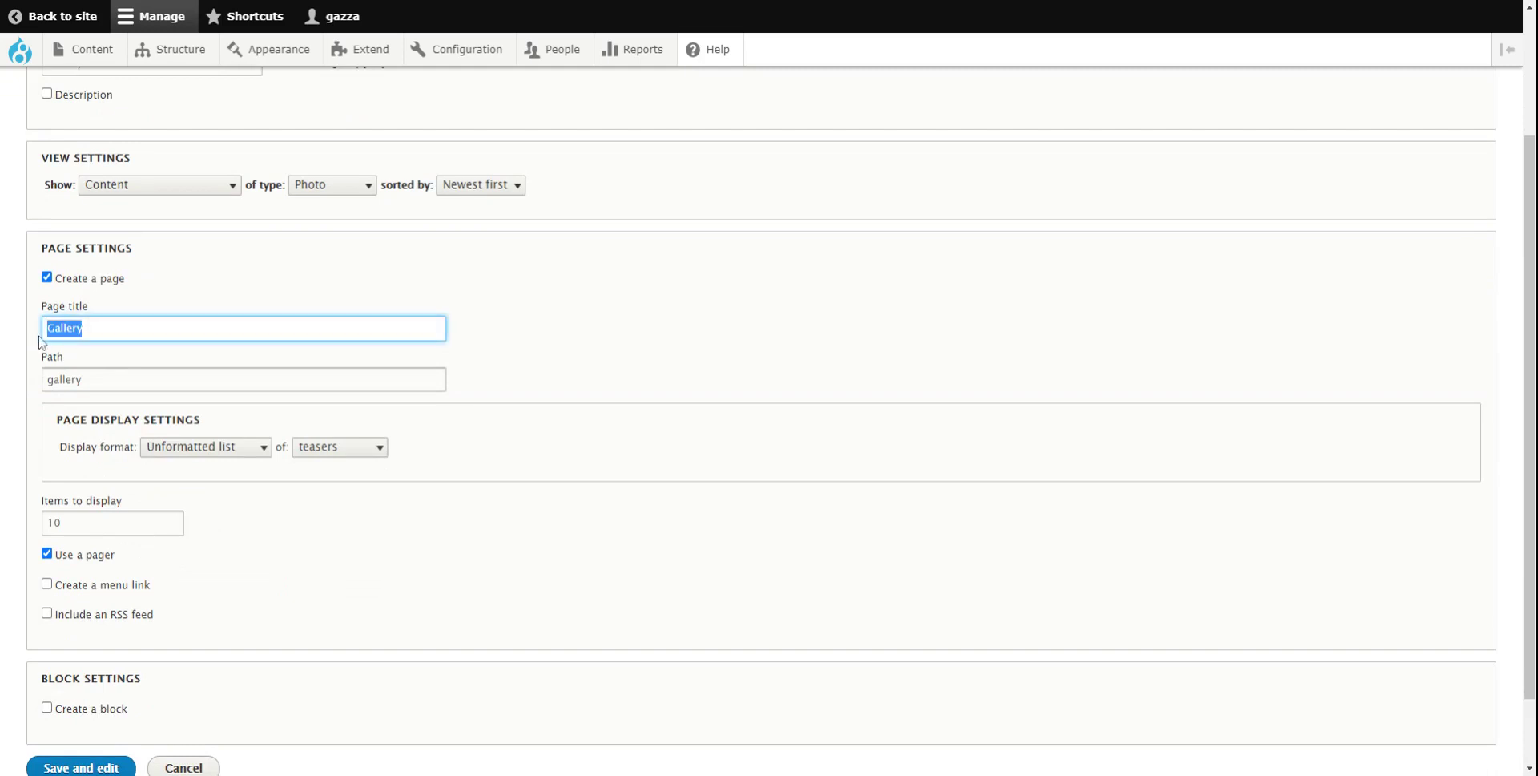
key(Left)
text(Photo)
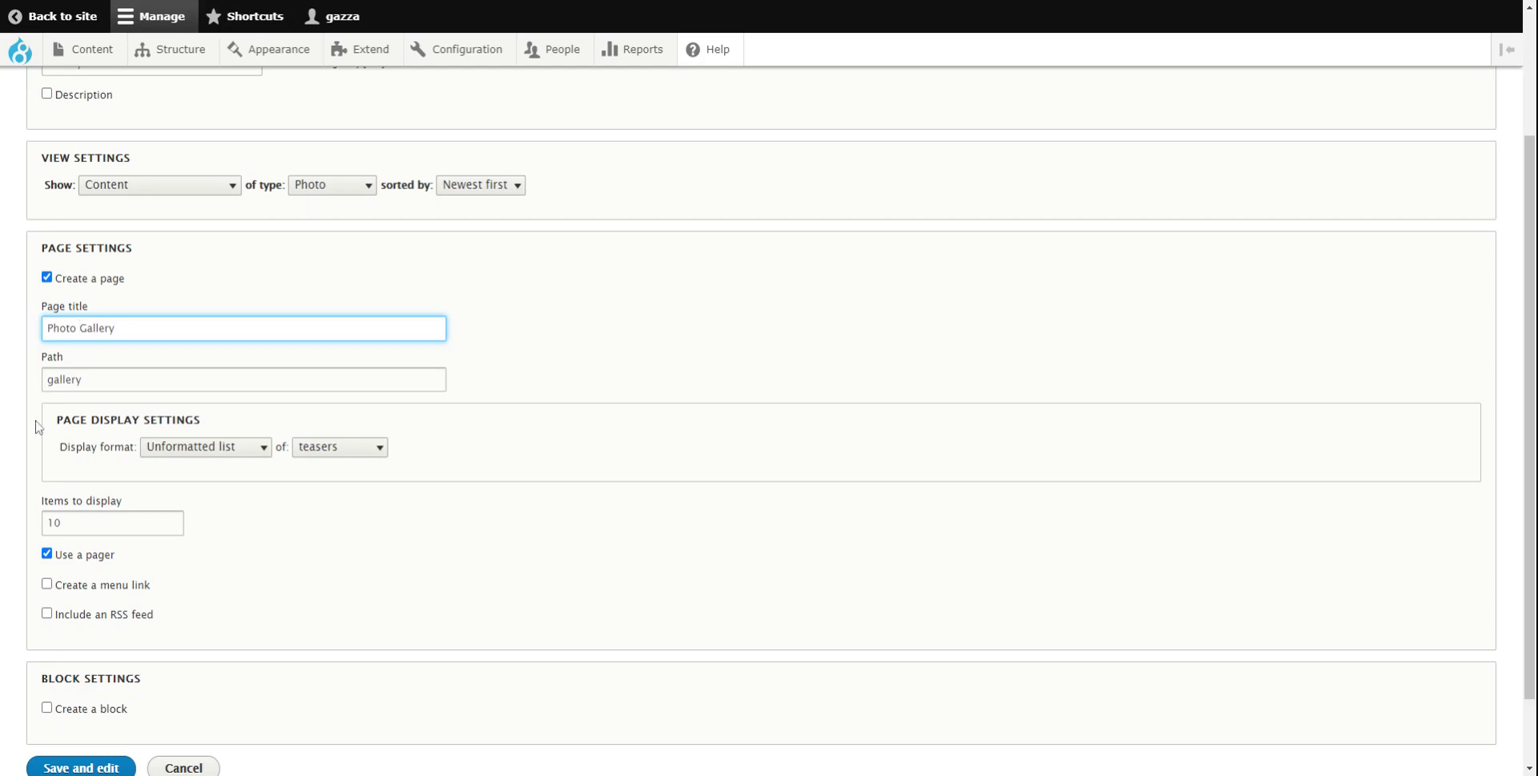
drag(66, 379, 40, 391)
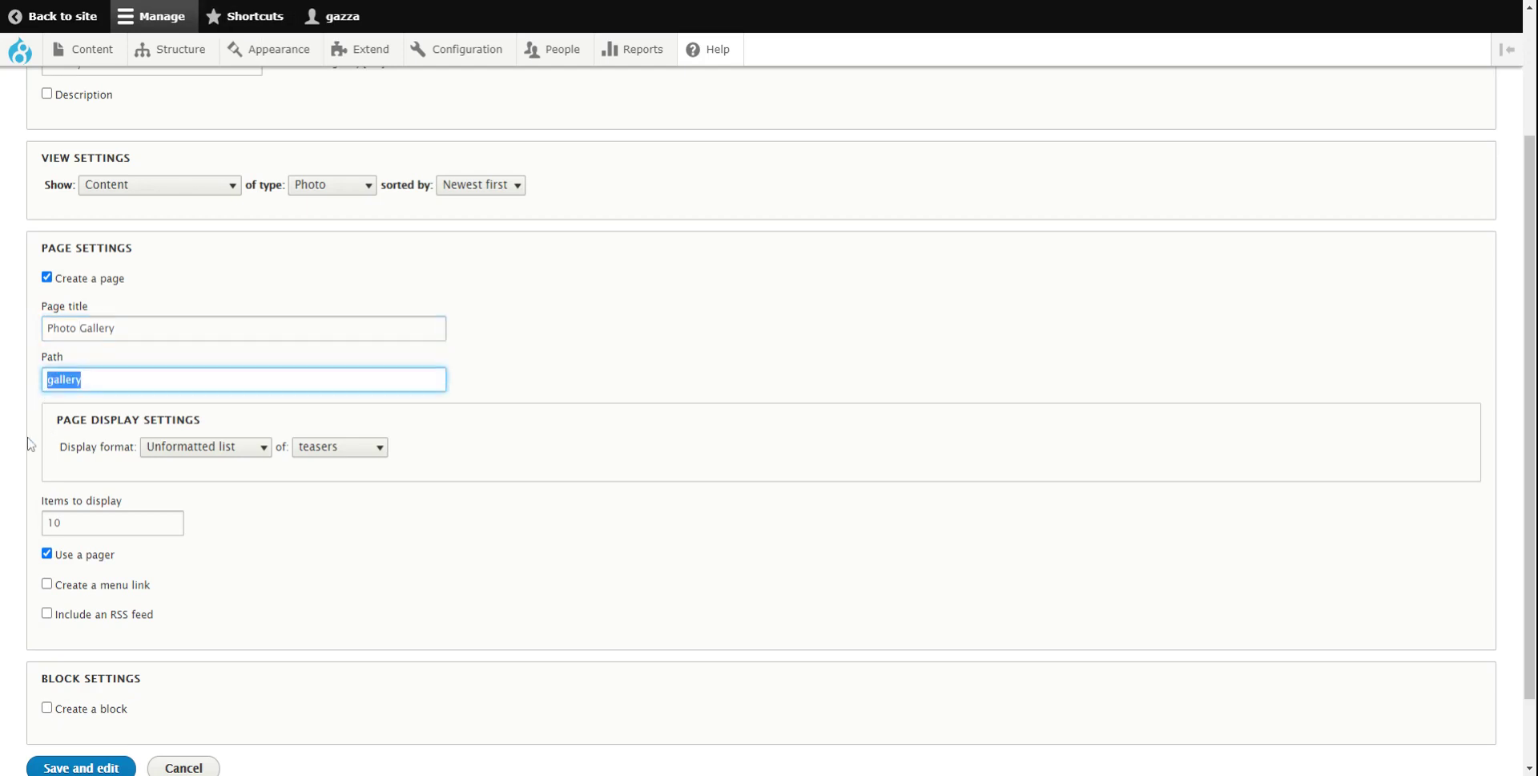
scroll(28, 444, down, 1)
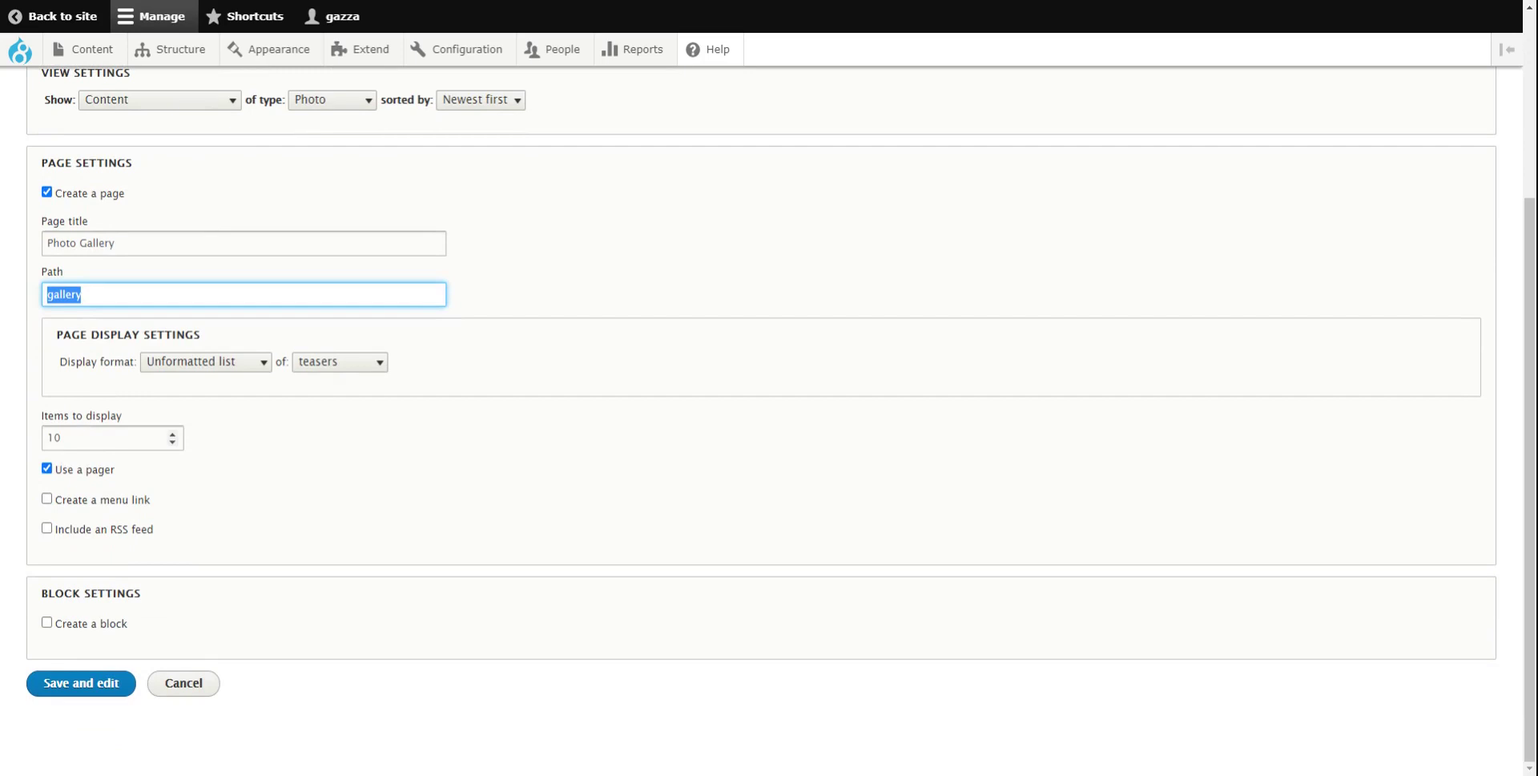
double_click(164, 438)
click(61, 437)
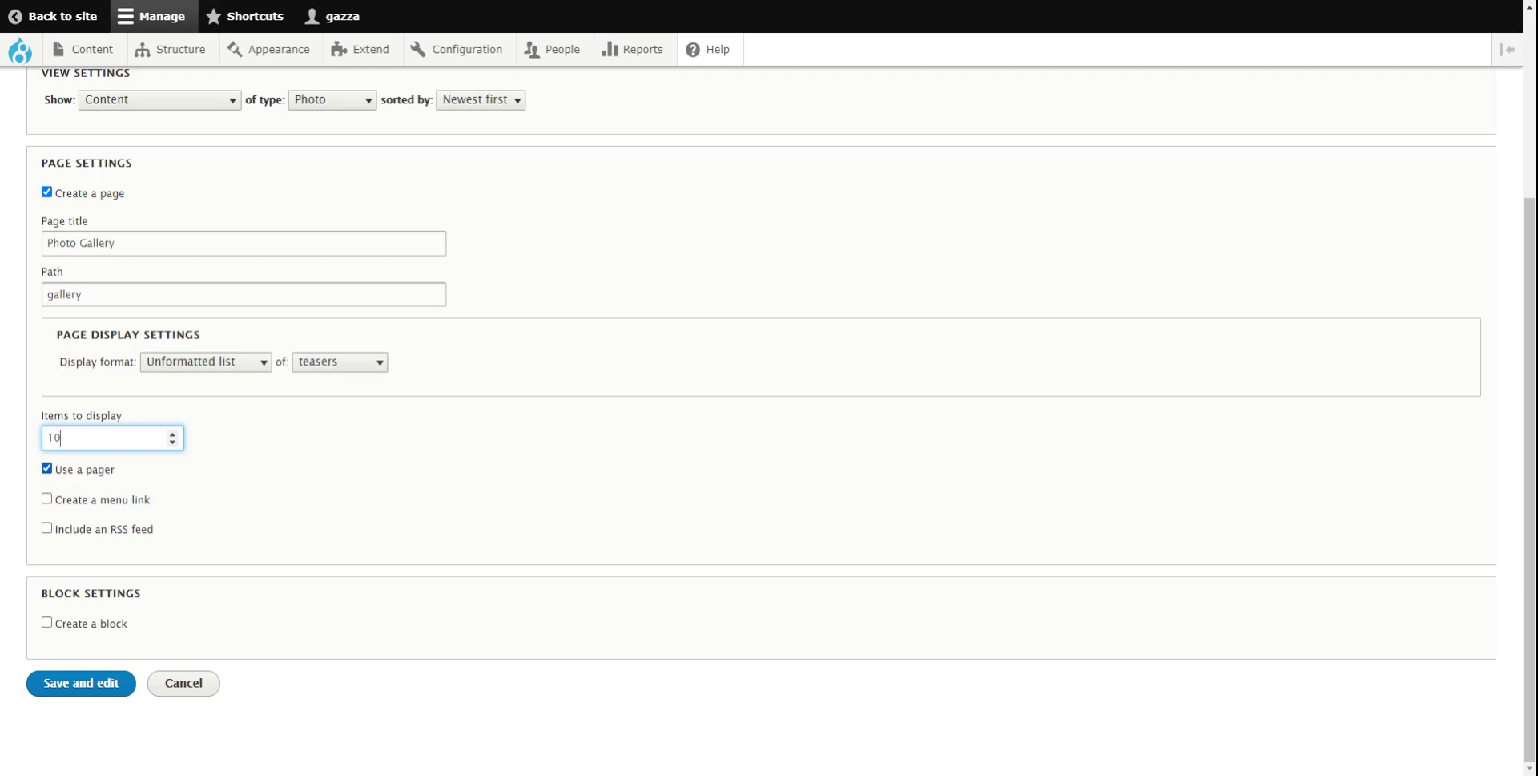
Add a Gallery link in Main navigation and save the view
click(46, 500)
click(116, 551)
click(80, 613)
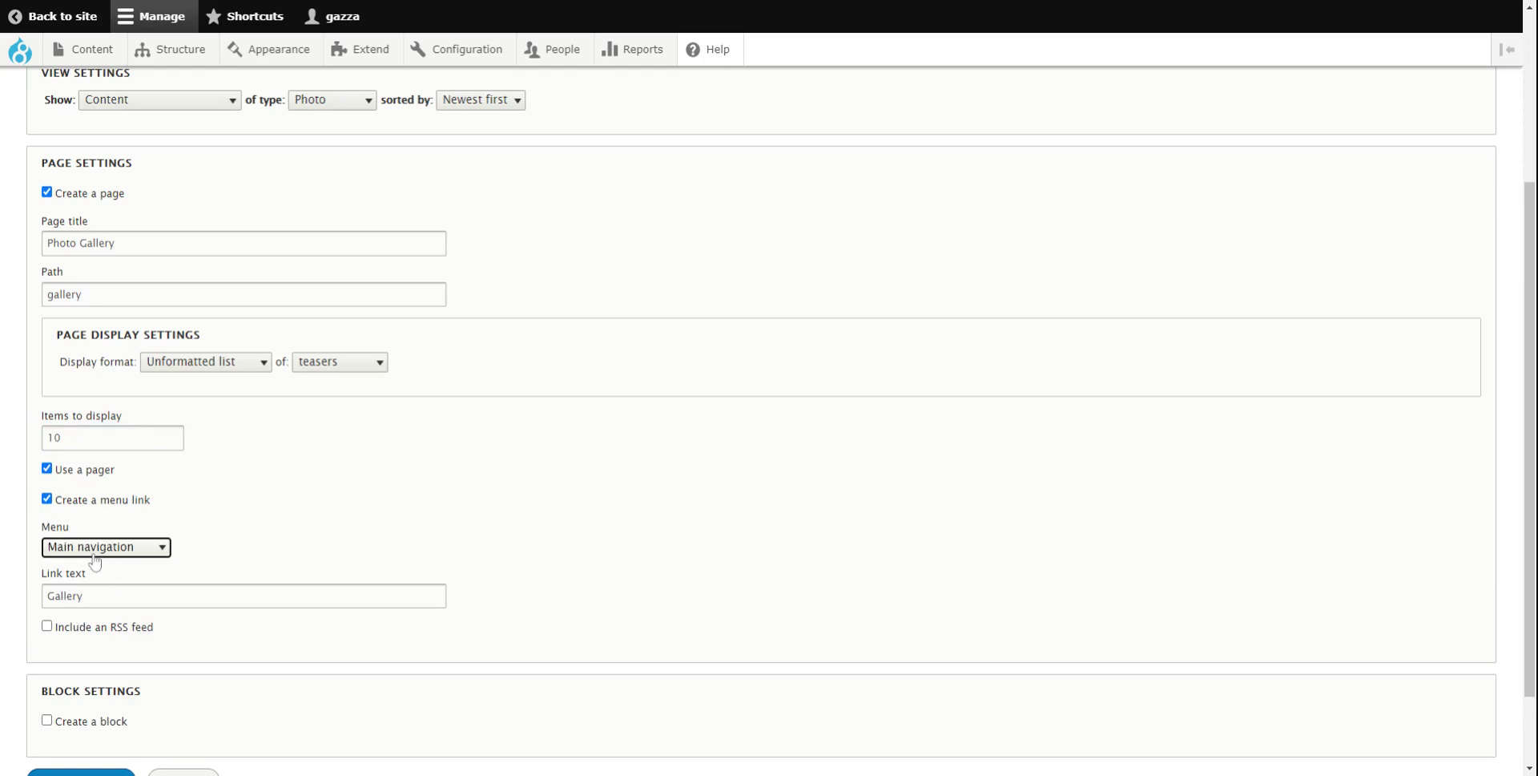
click(84, 595)
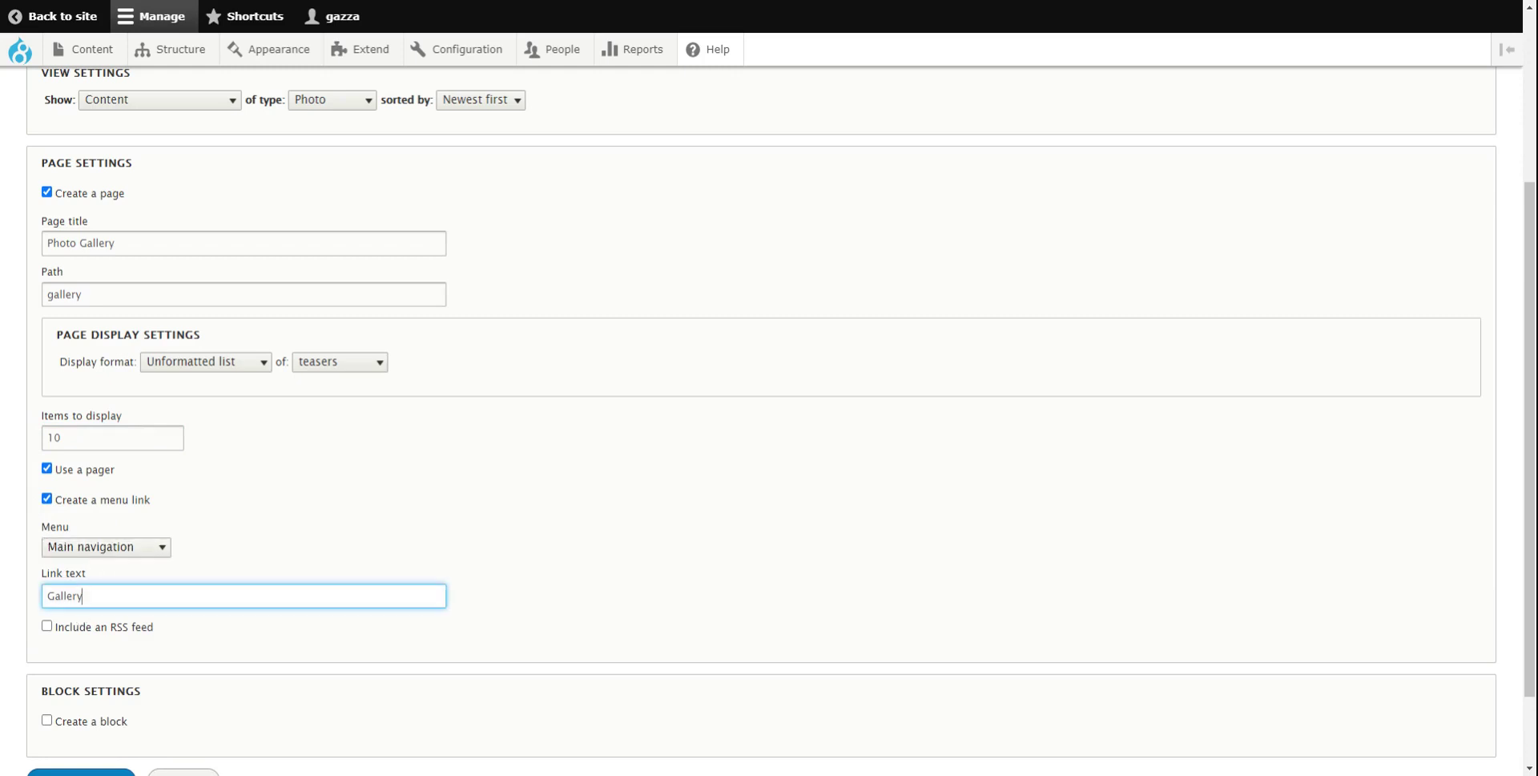
scroll(11, 593, down, 2)
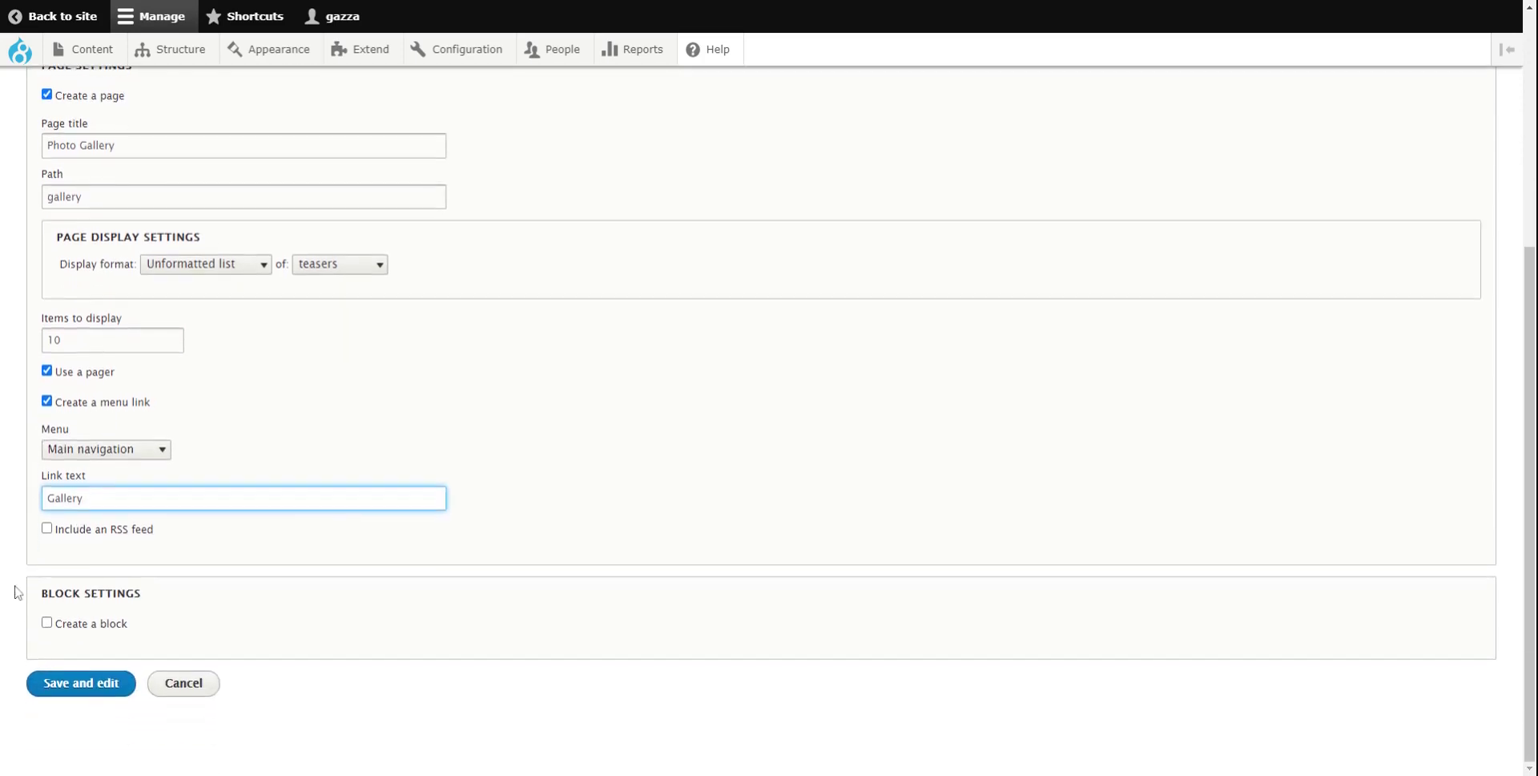
click(66, 690)
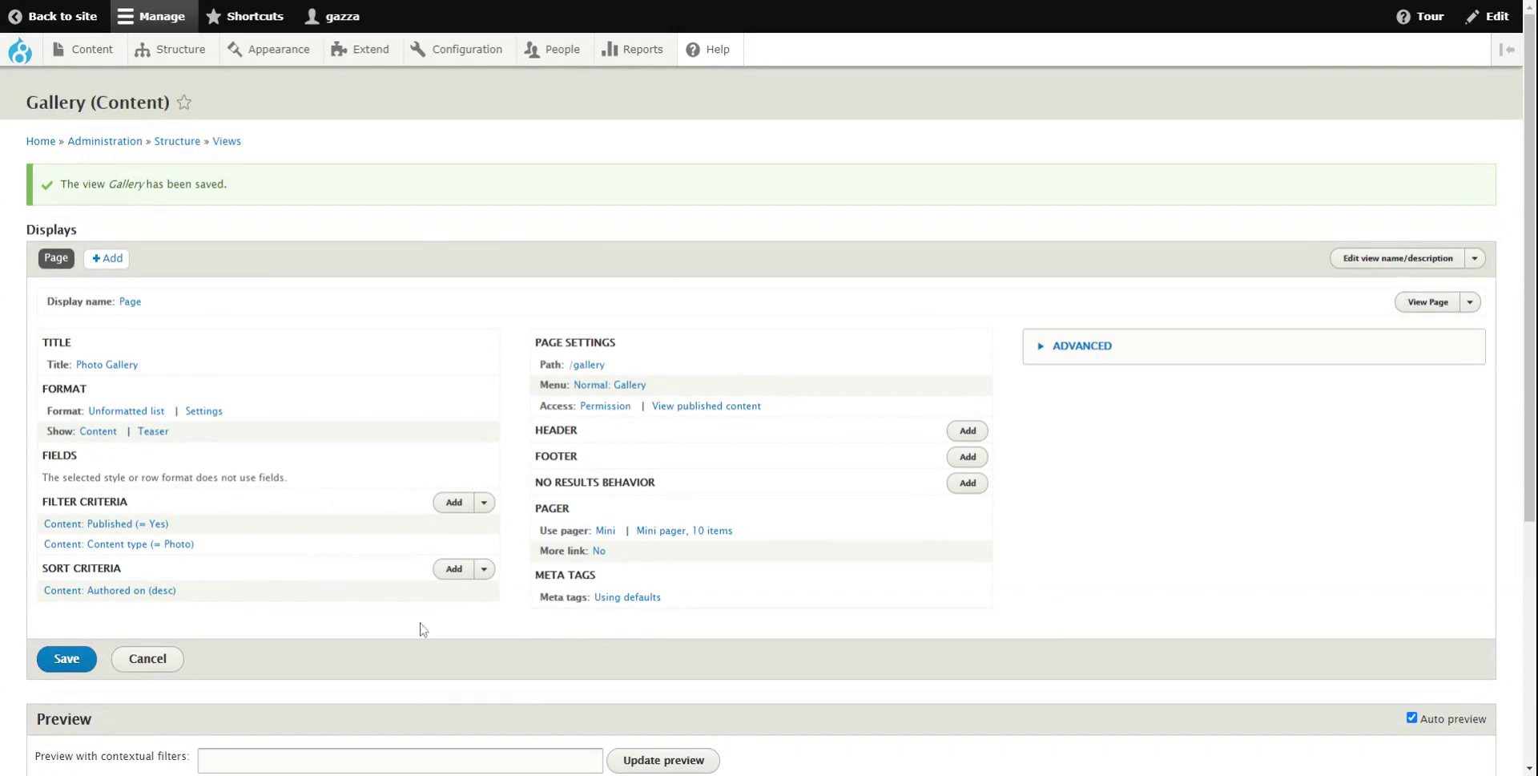
scroll(11, 463, down, 5)
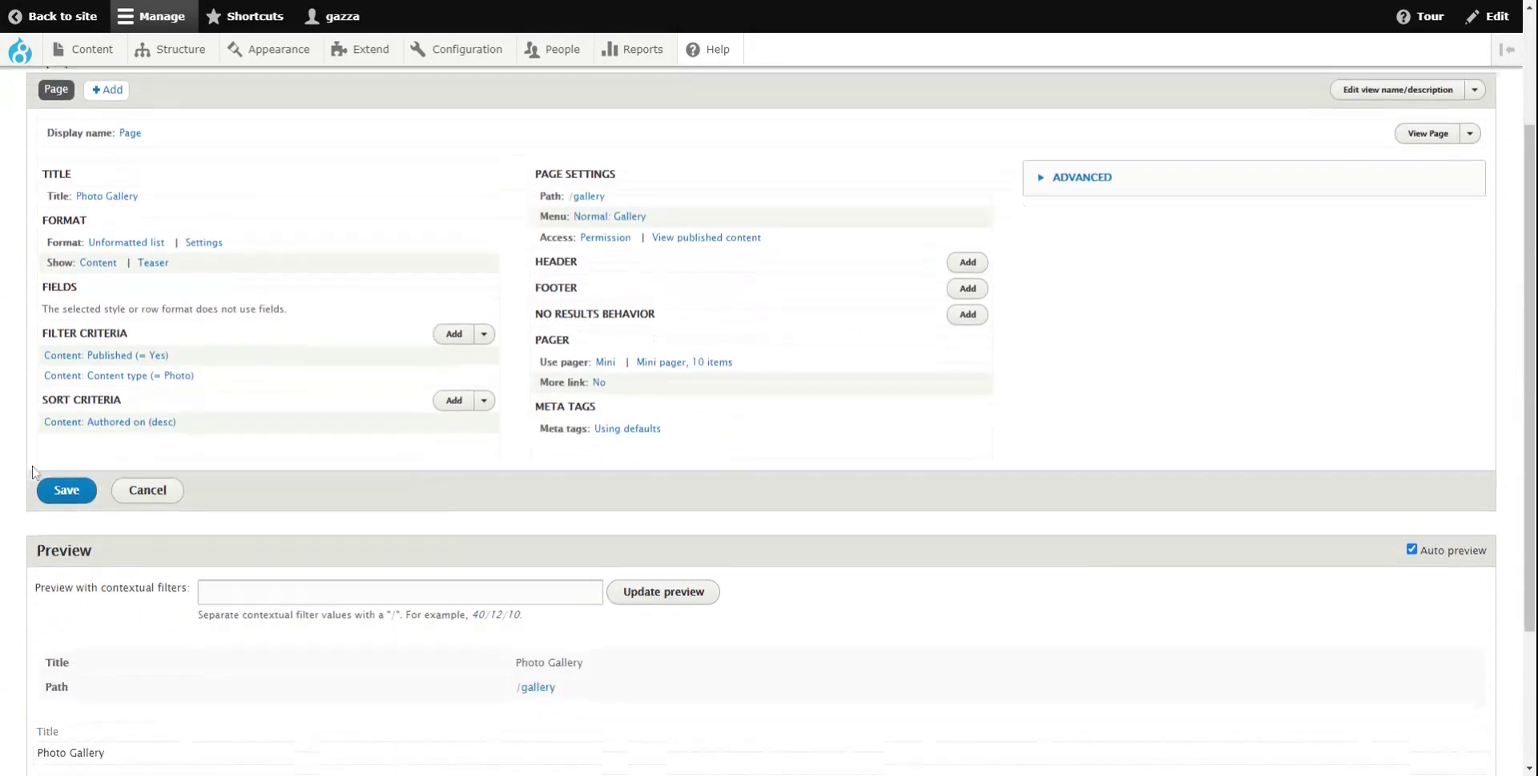
scroll(11, 463, up, 5)
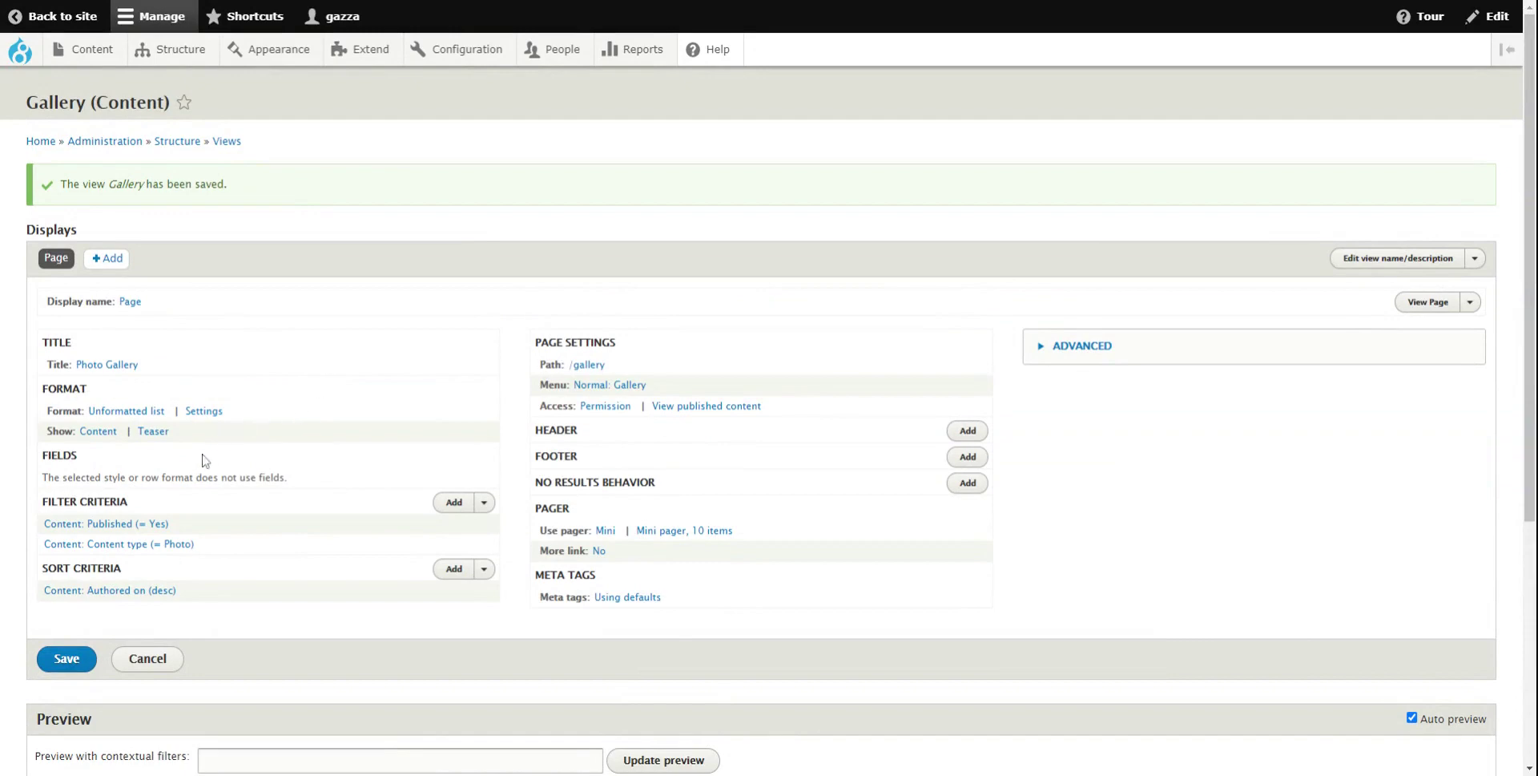
scroll(61, 529, down, 5)
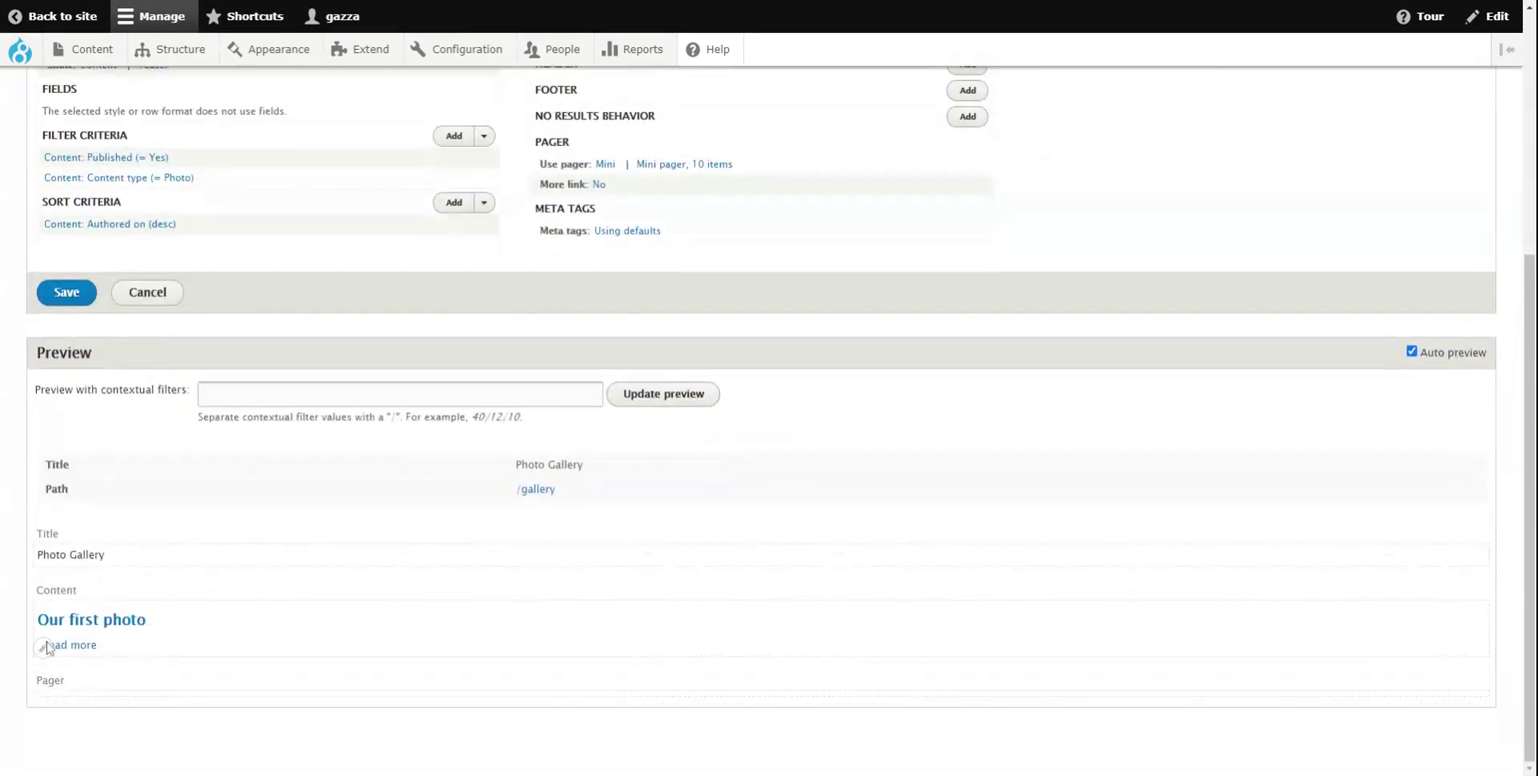
mouse_move(74, 653)
scroll(4, 404, up, 3)
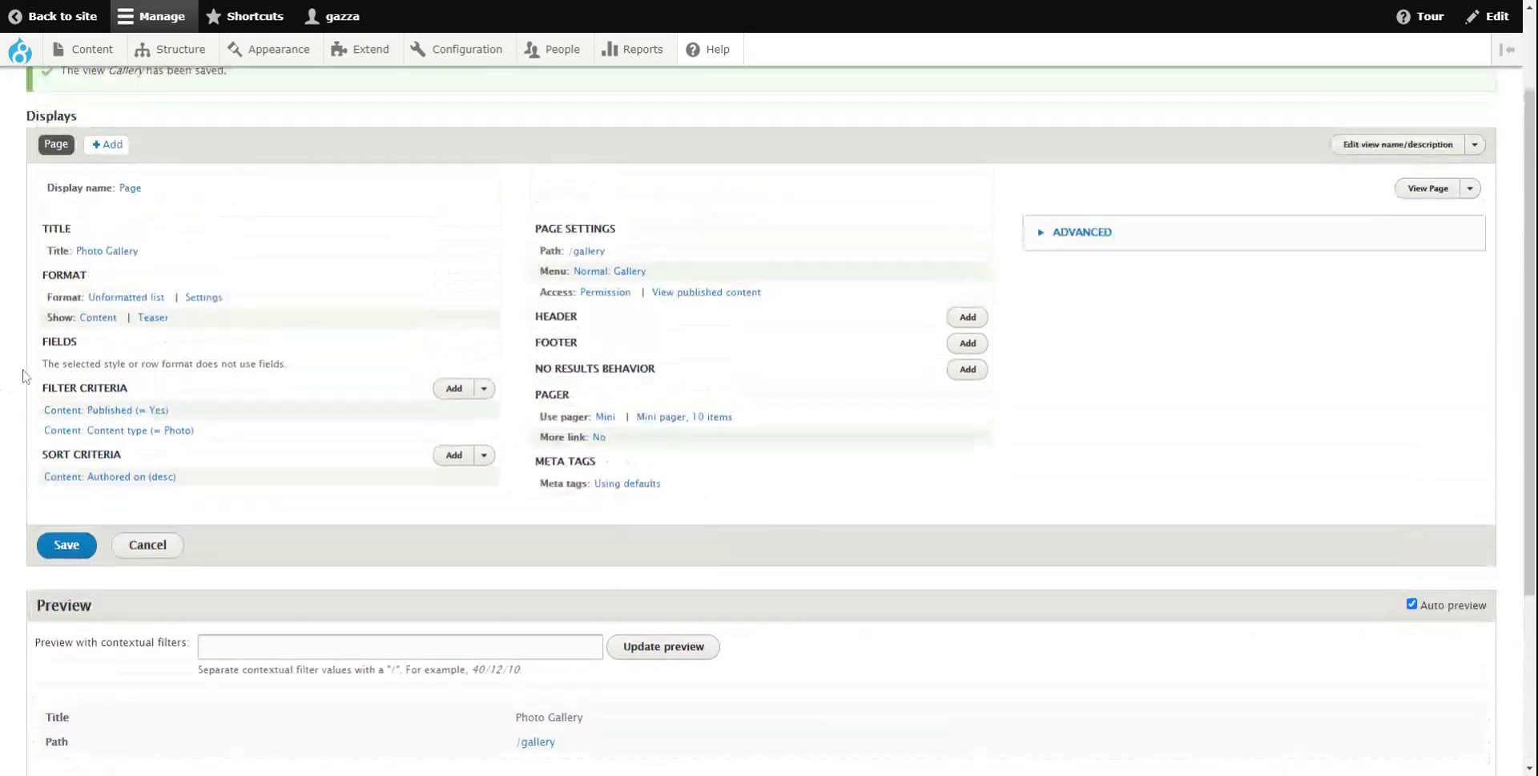
Switch the Gallery view's format to a 2-column Grid
click(117, 298)
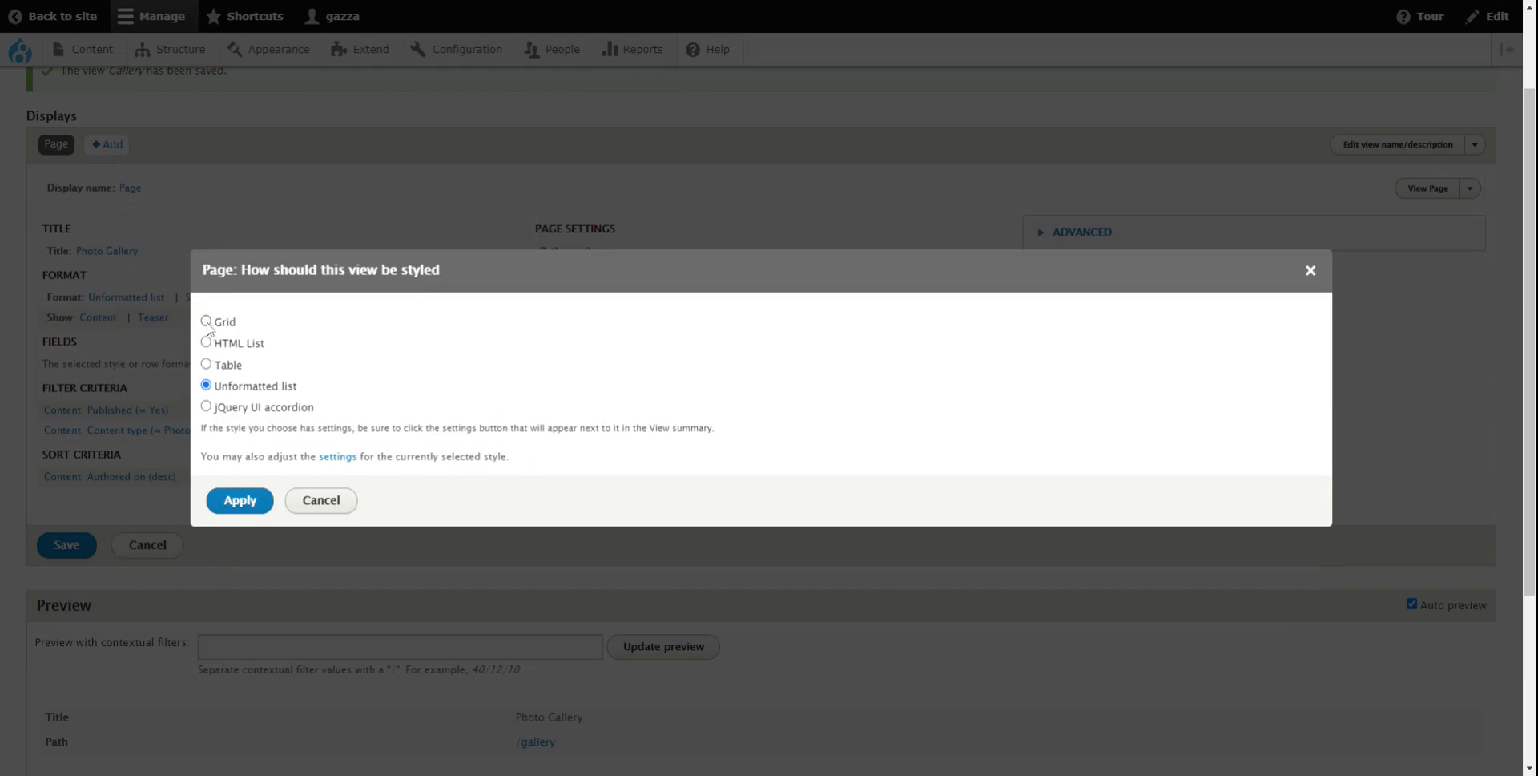
click(239, 510)
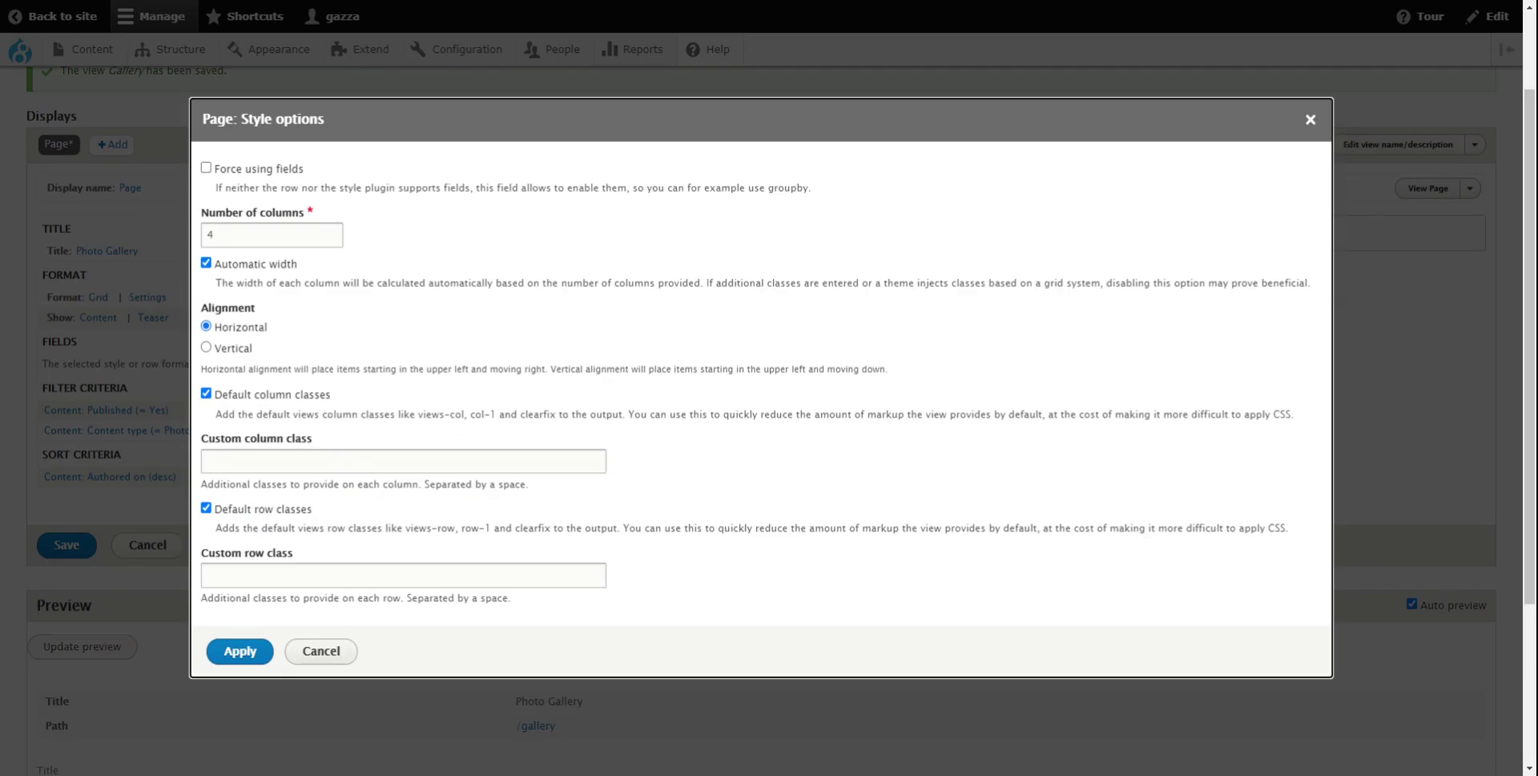
double_click(331, 238)
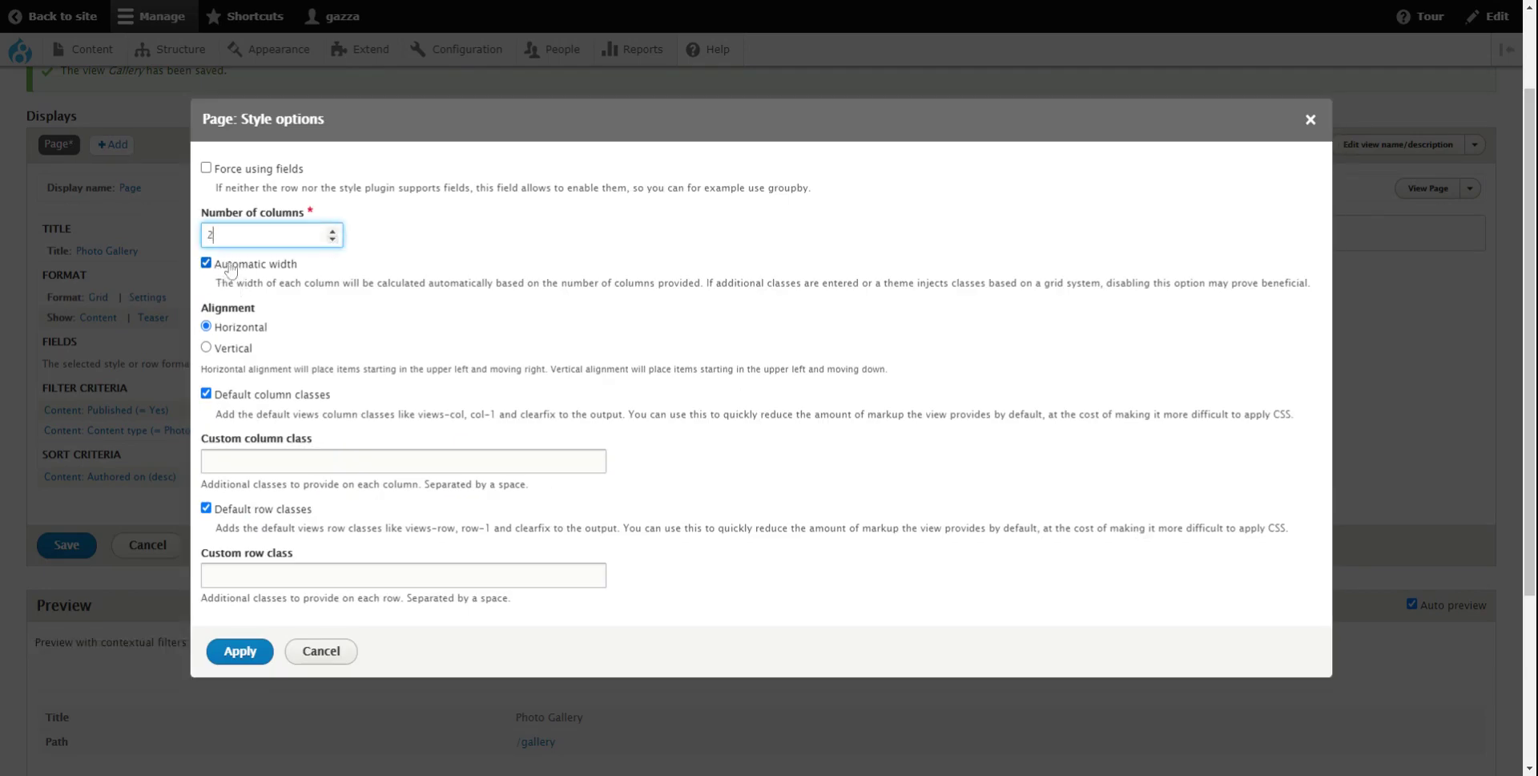
click(238, 653)
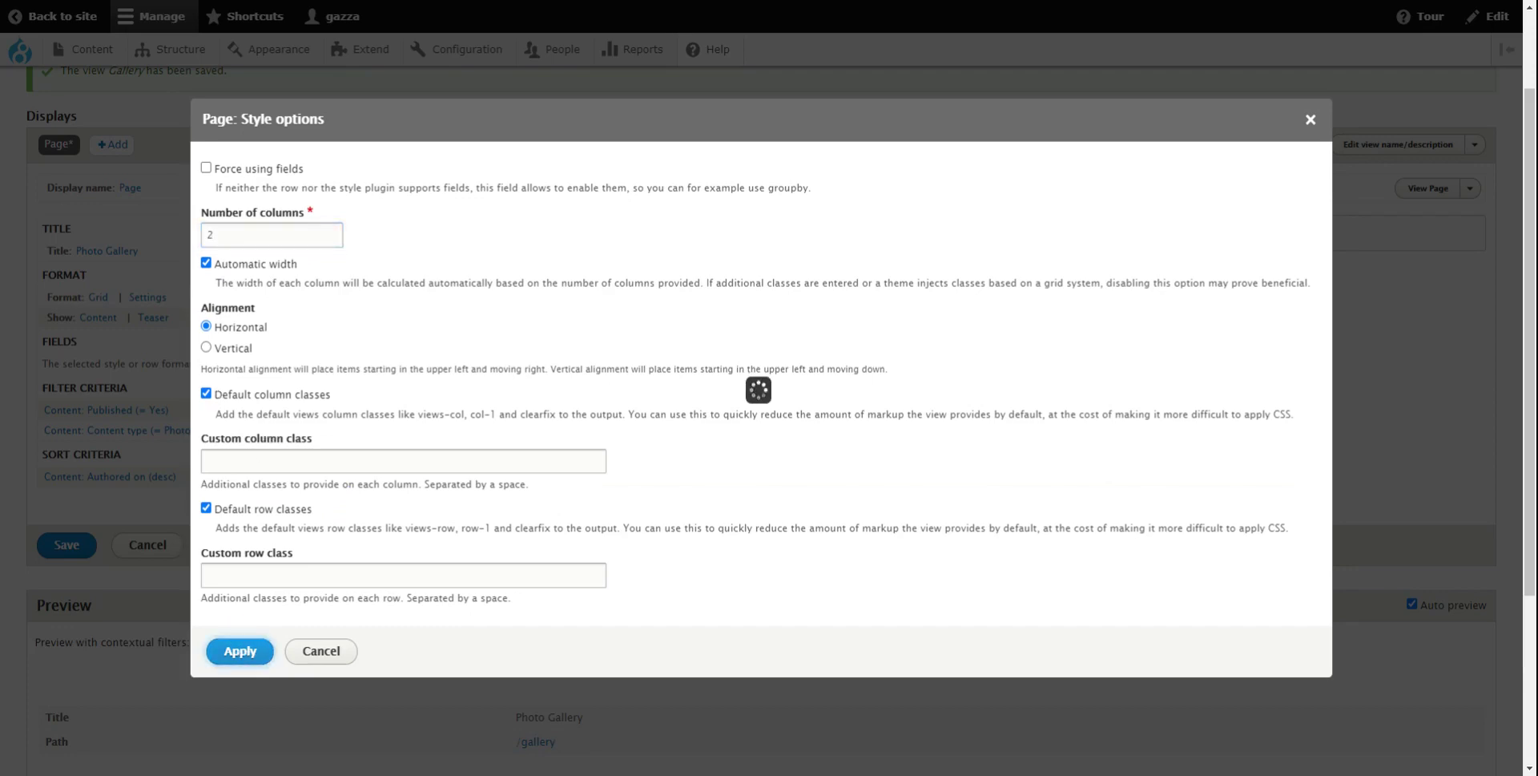
scroll(20, 448, down, 4)
scroll(33, 515, up, 5)
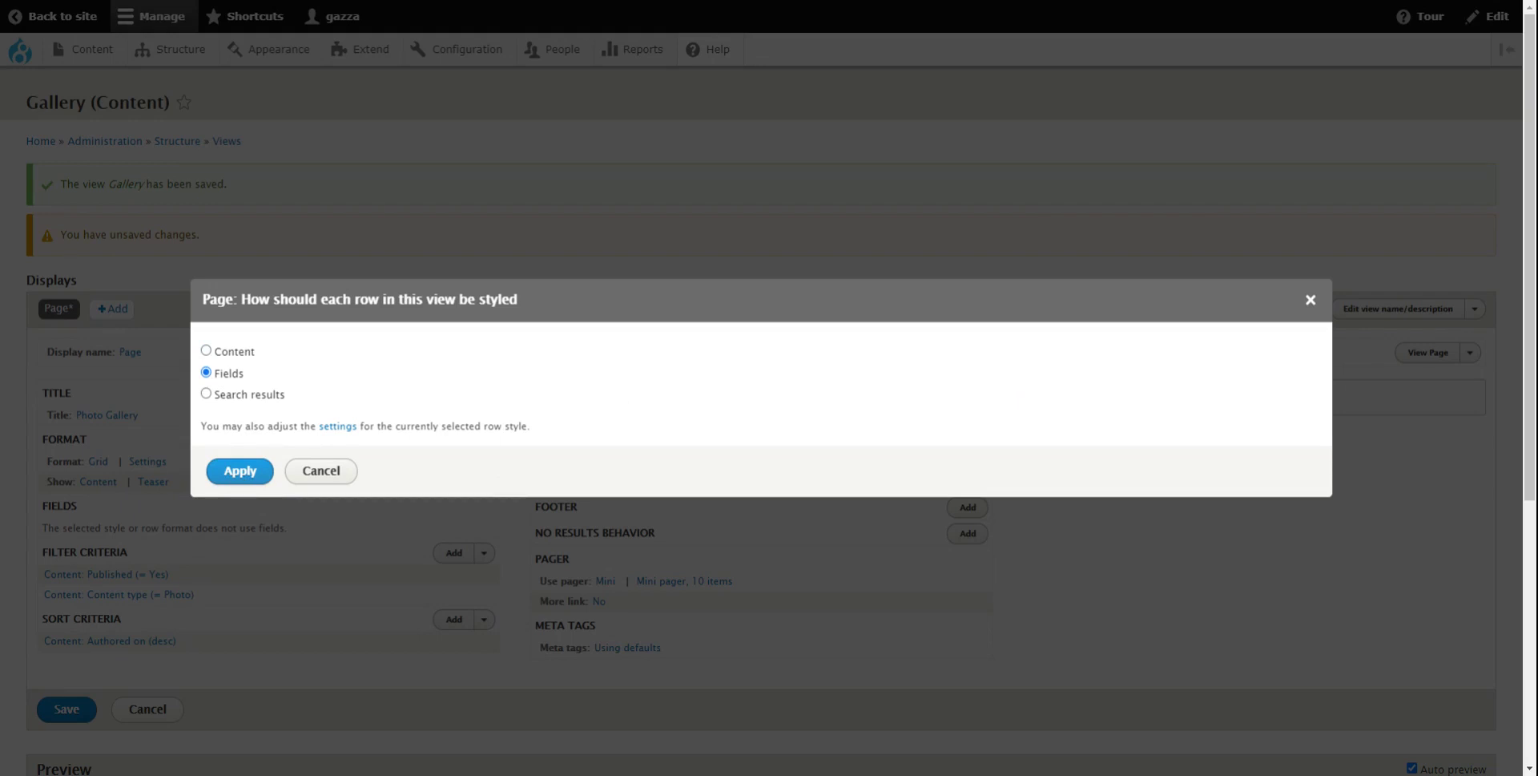
Make each grid row show fields instead of teasers
click(240, 474)
click(239, 544)
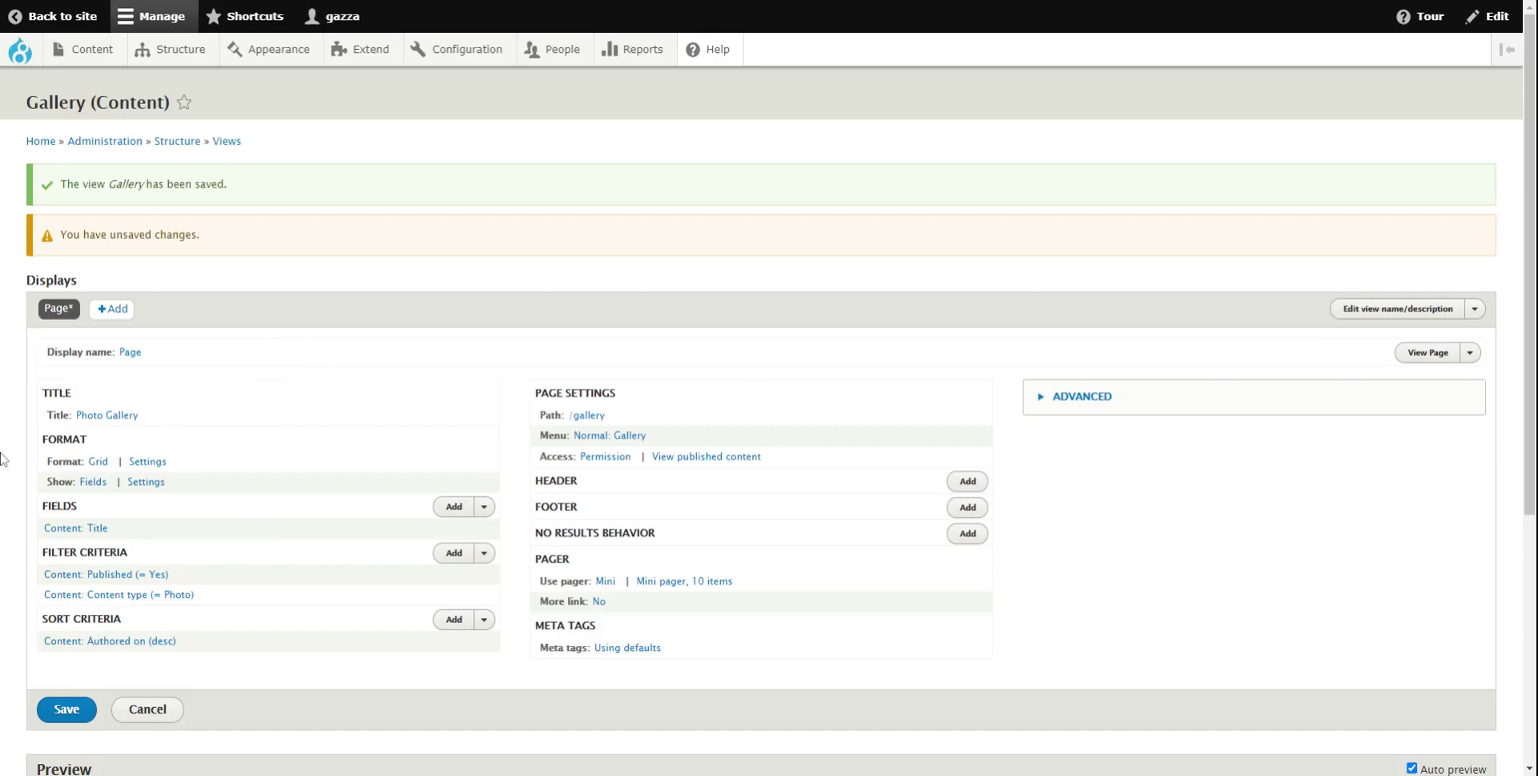
scroll(16, 446, down, 4)
scroll(4, 455, down, 1)
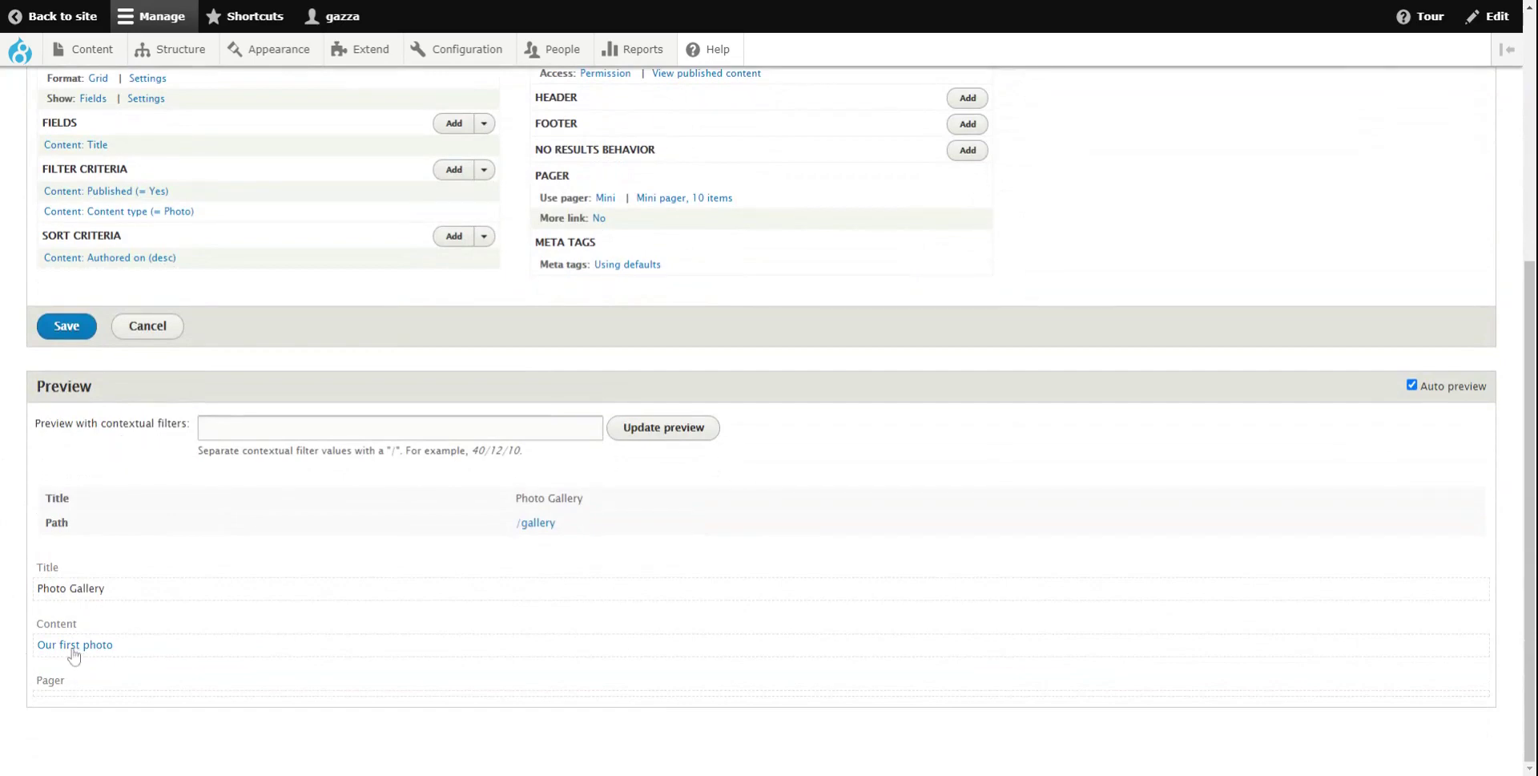
scroll(74, 656, up, 3)
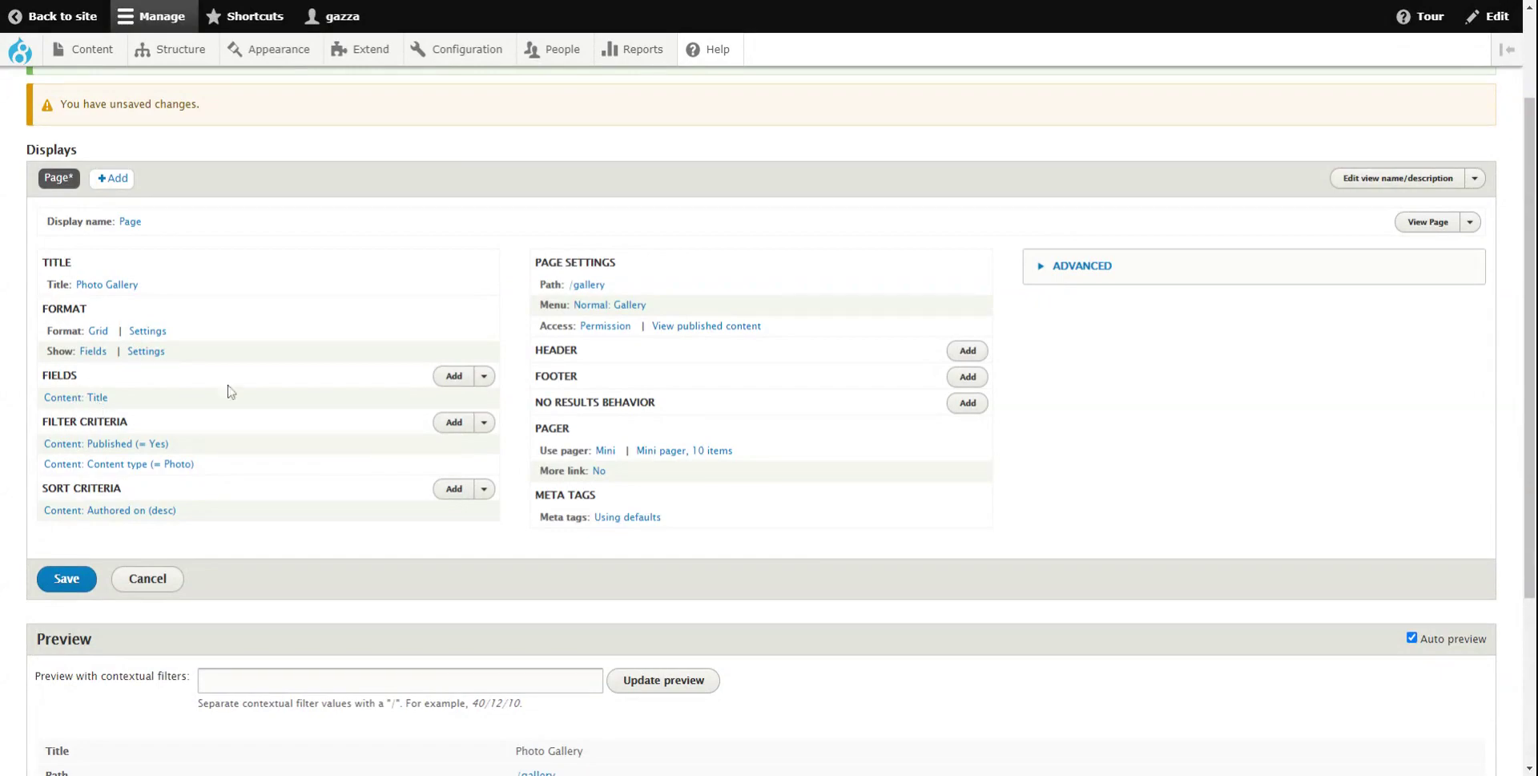
Add the Content: Image field to the Gallery view
click(447, 380)
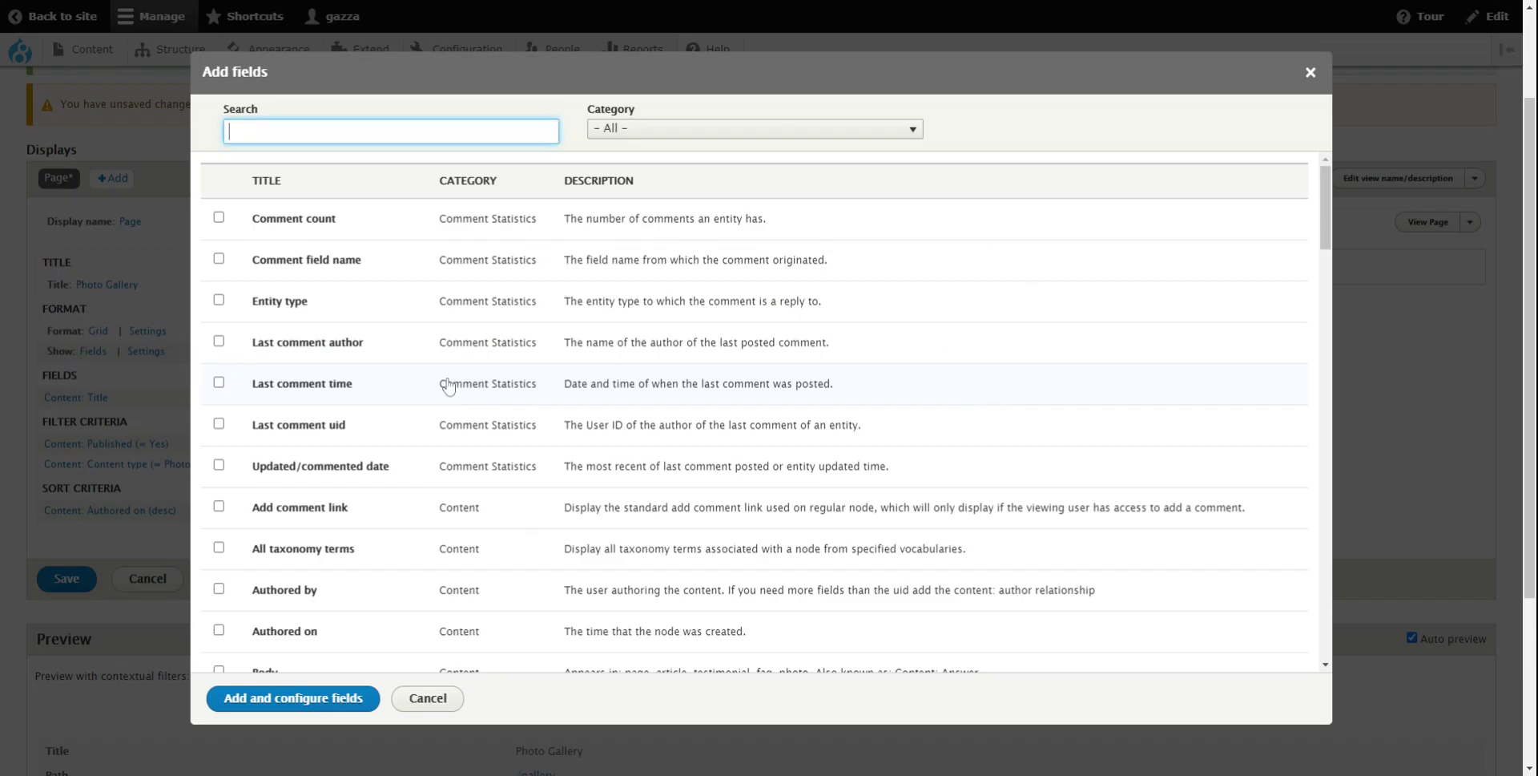
scroll(276, 405, down, 7)
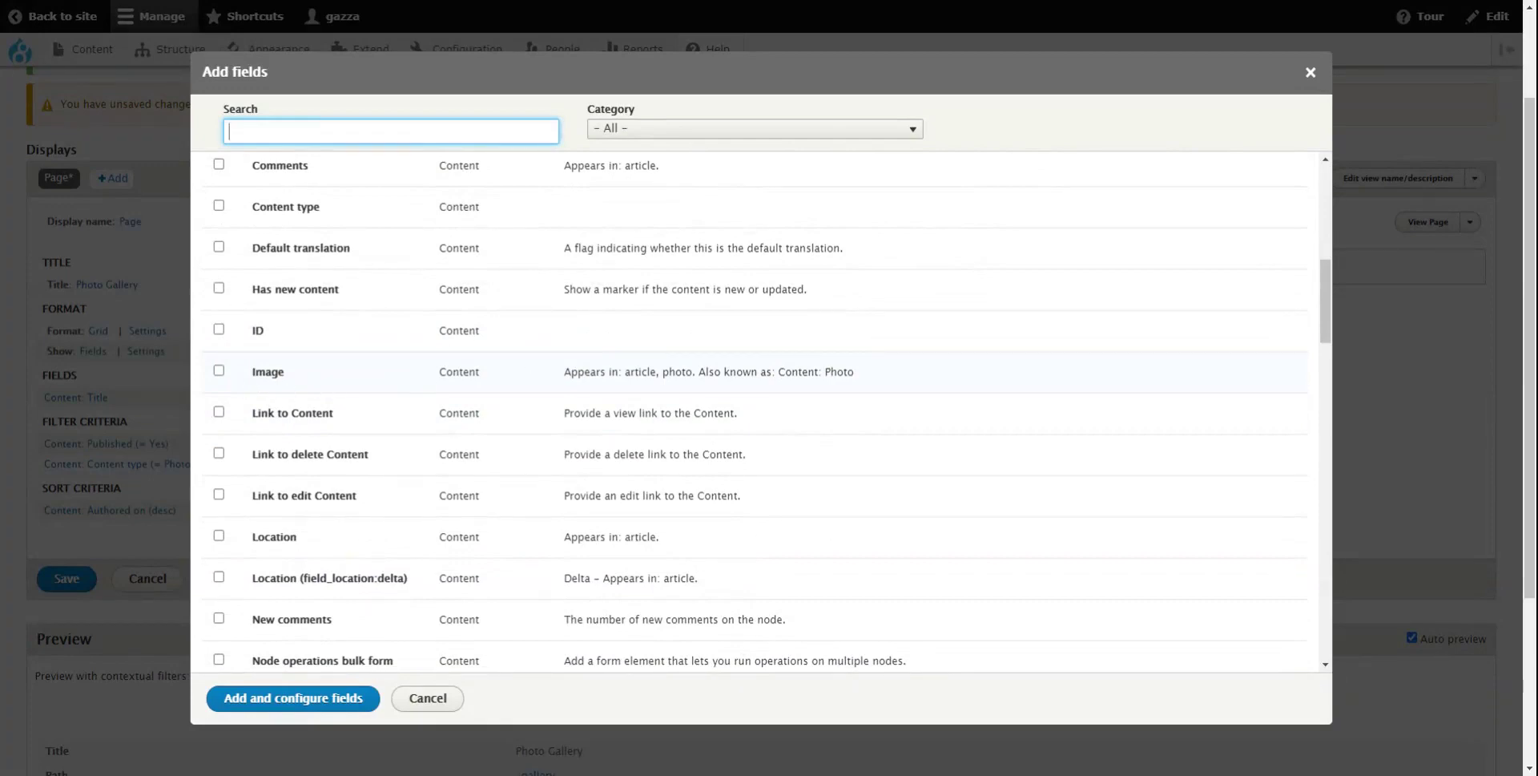
drag(565, 373, 870, 379)
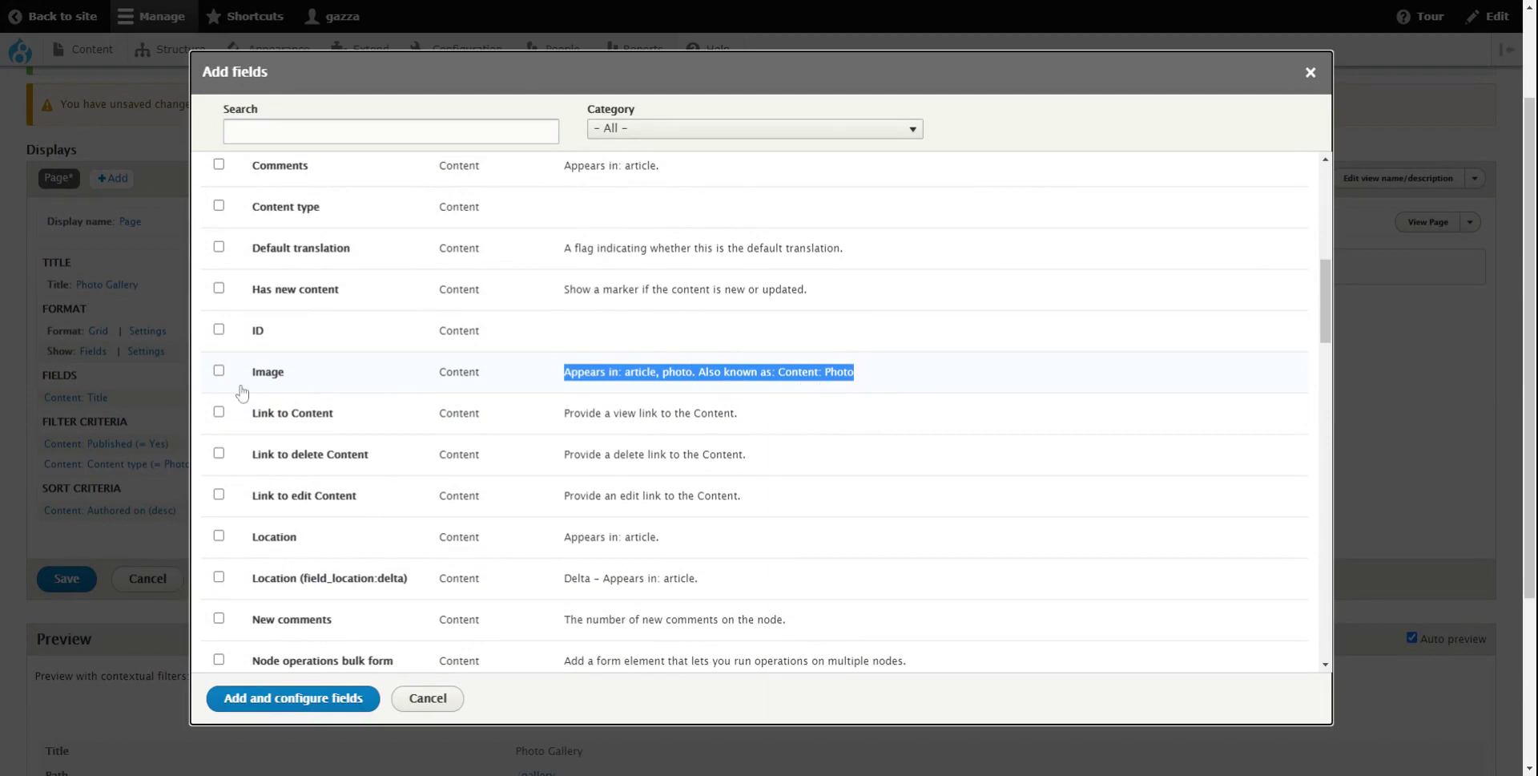
click(219, 370)
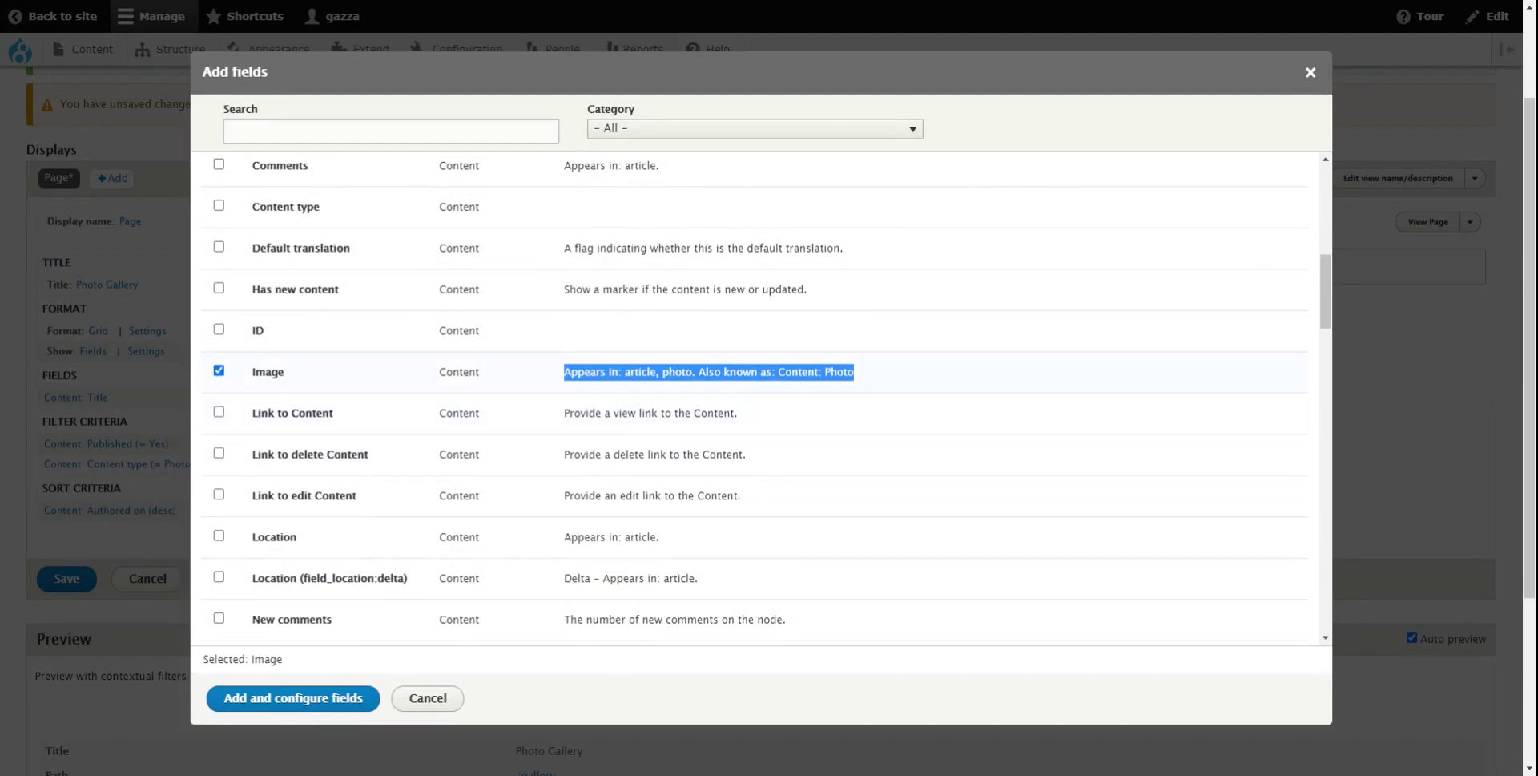
click(272, 708)
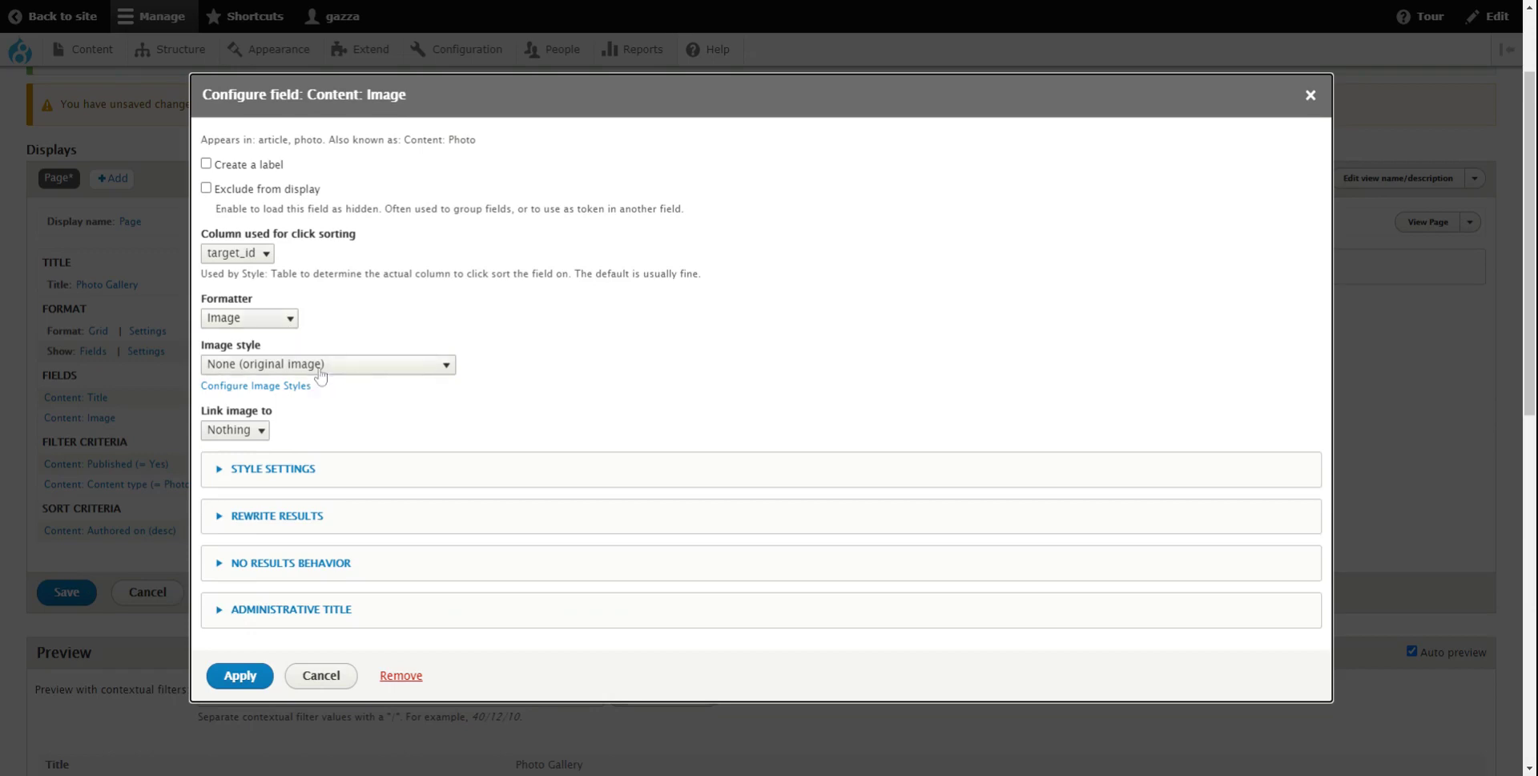
Show the image in Large (480×480) style, linked to its content
click(265, 322)
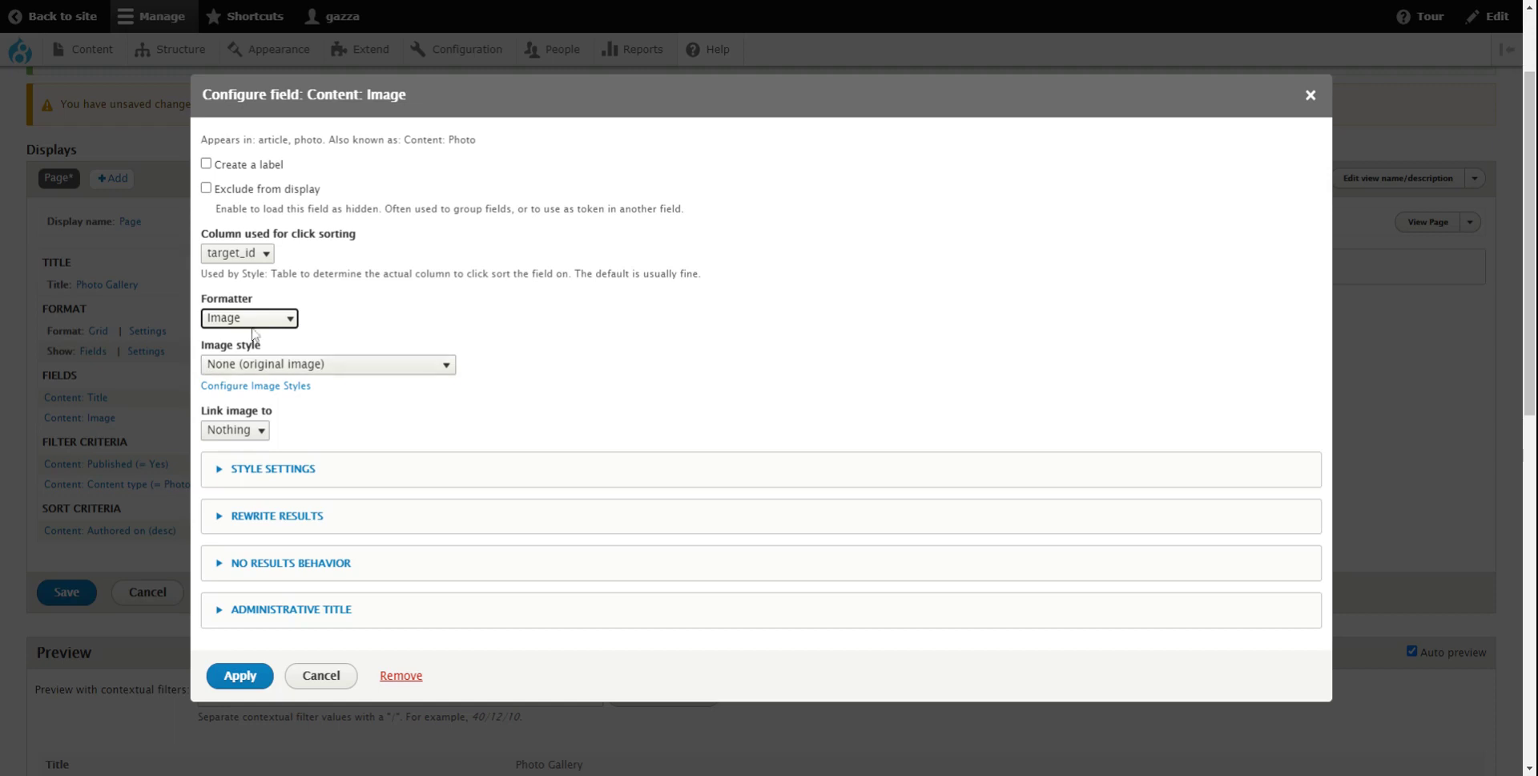
click(339, 370)
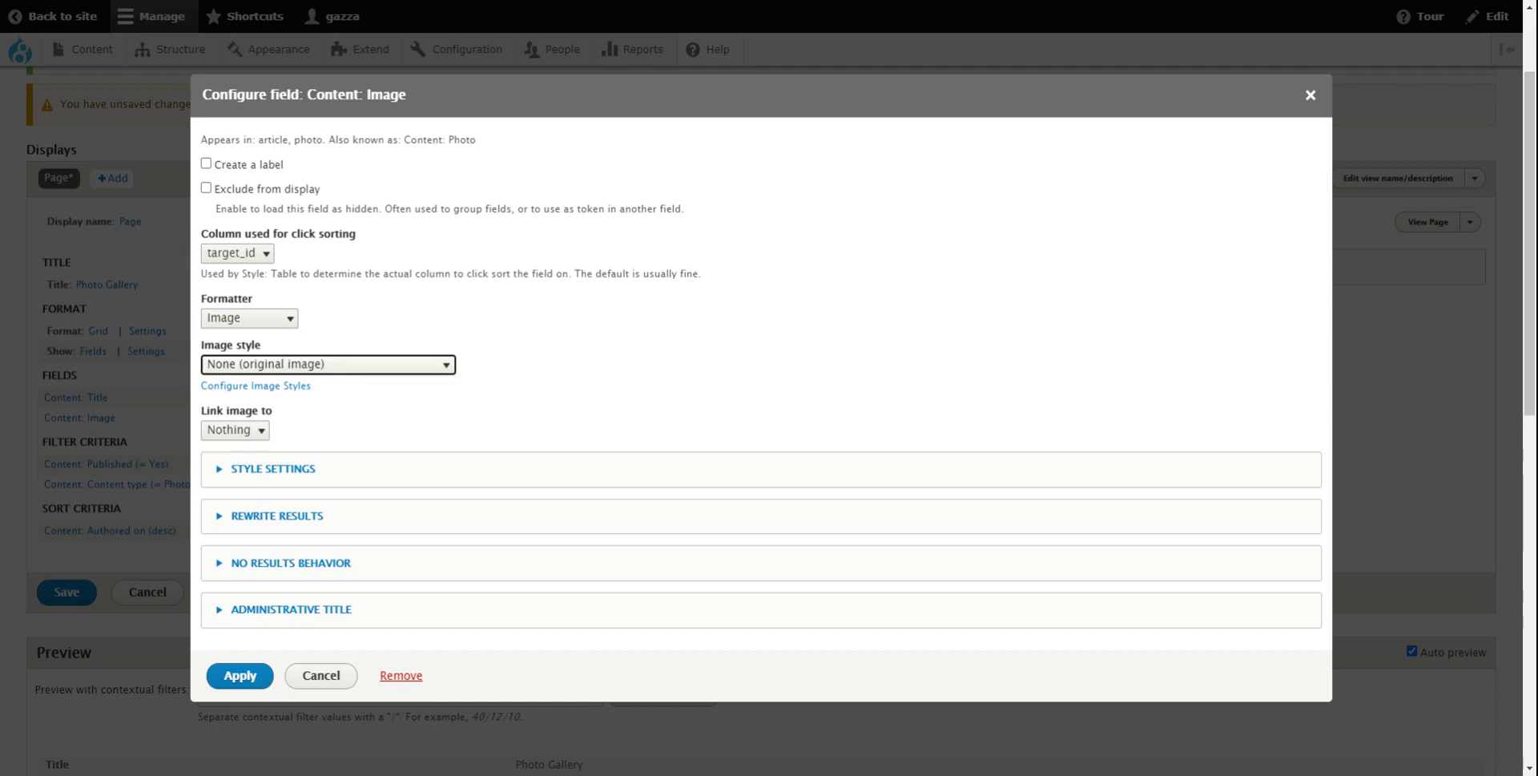
key(Down)
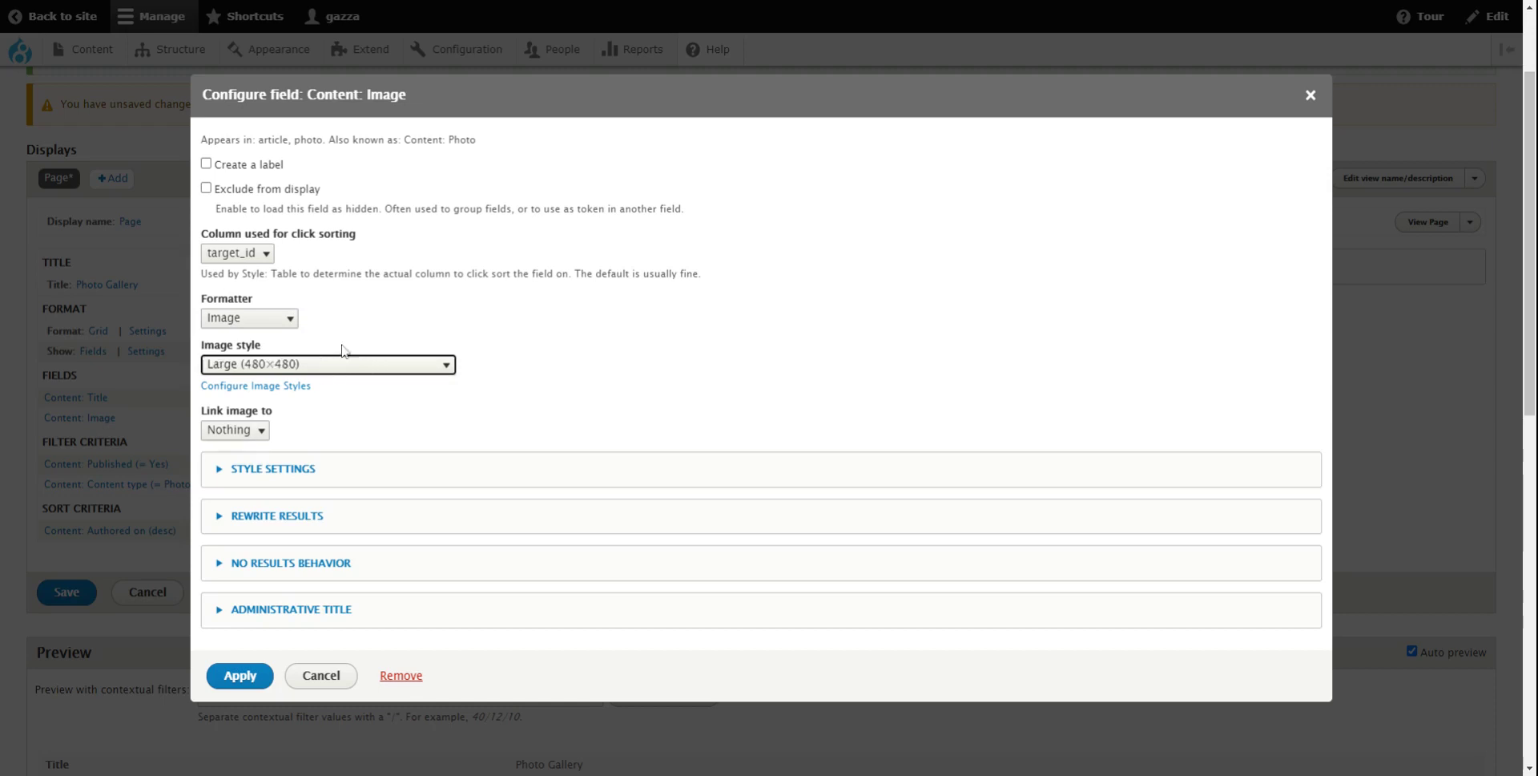
click(258, 433)
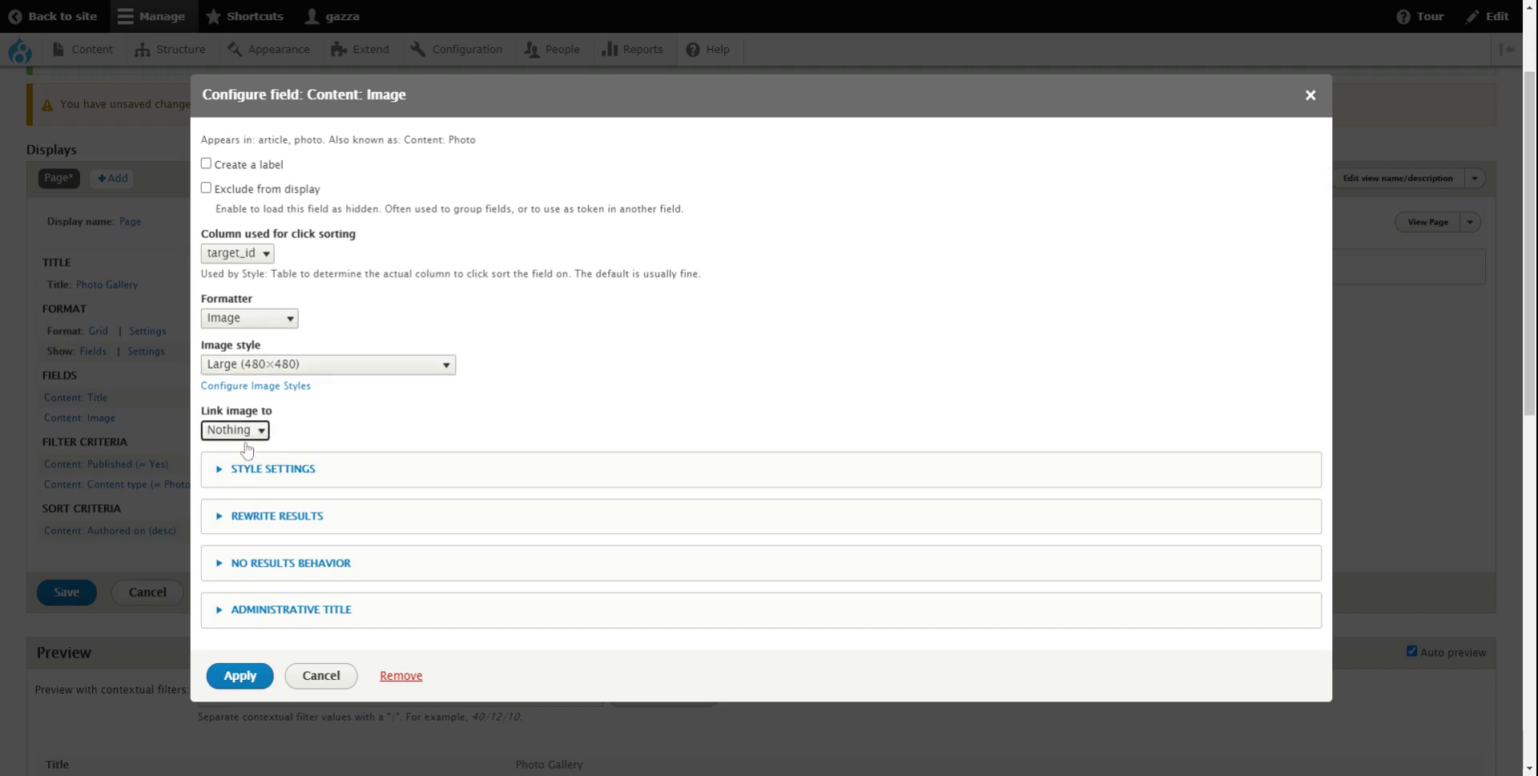
key(Down)
click(230, 679)
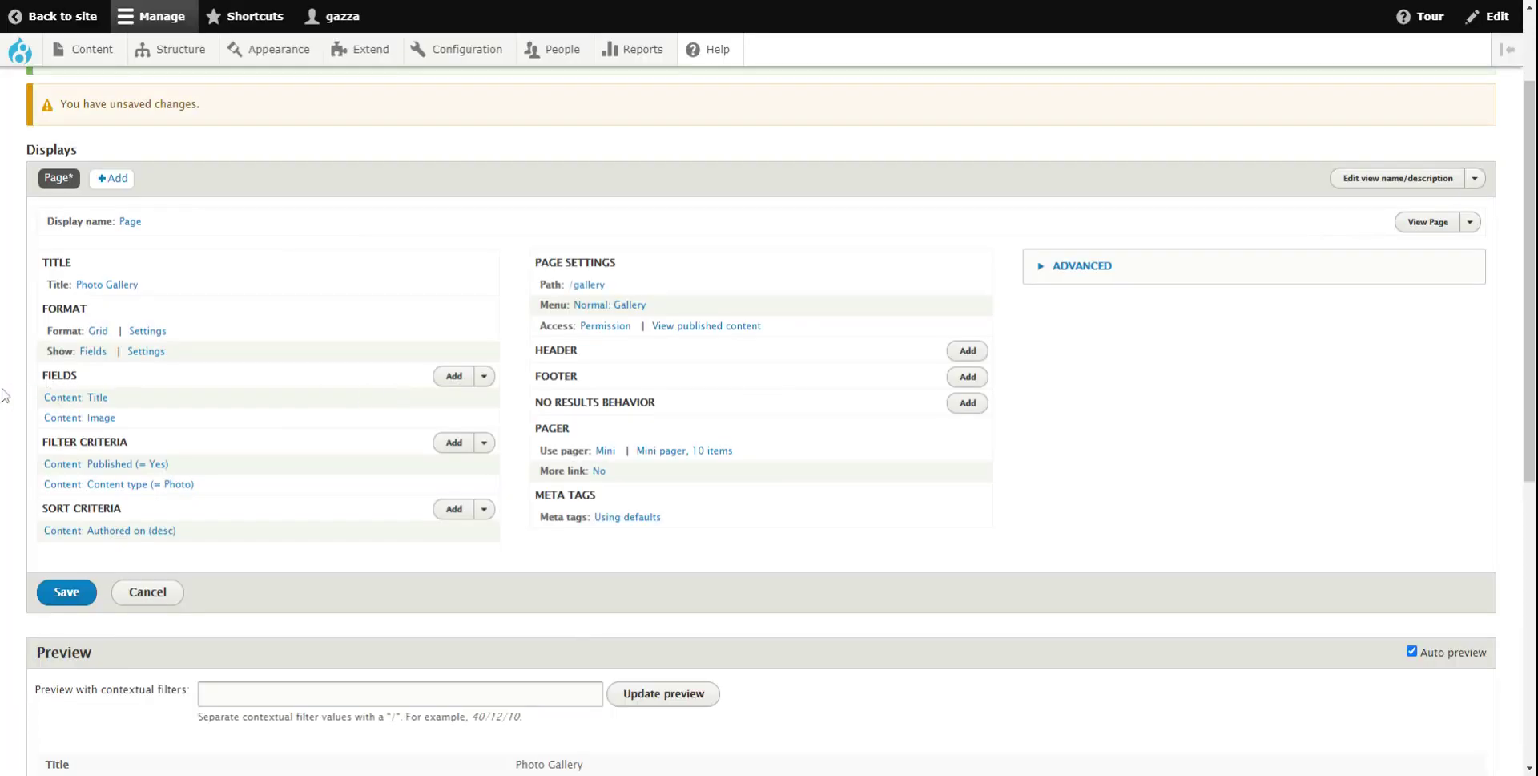
Check the first photo in the Gallery preview, then open and cancel the Content: Title settings
scroll(2, 393, down, 7)
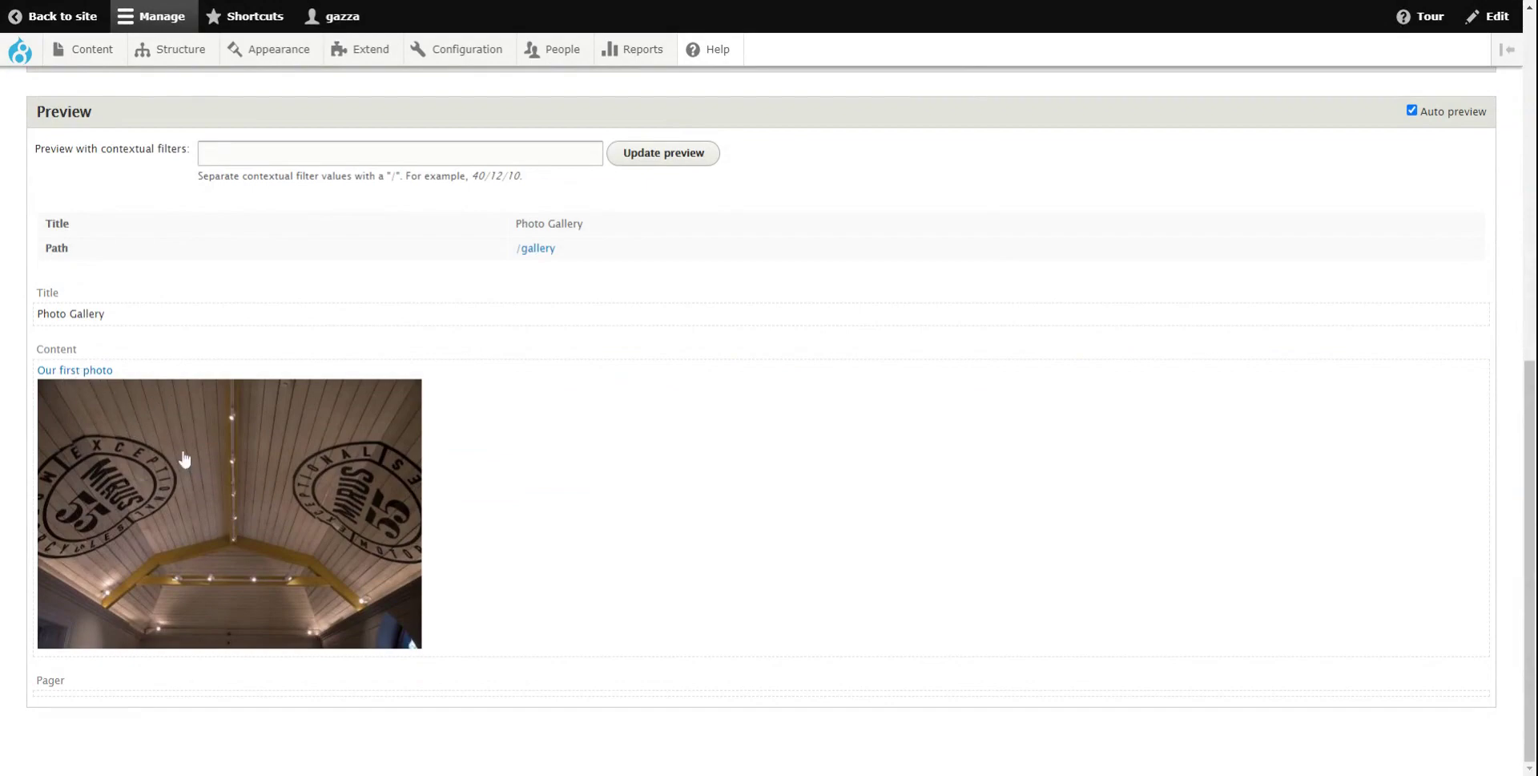
scroll(185, 460, up, 7)
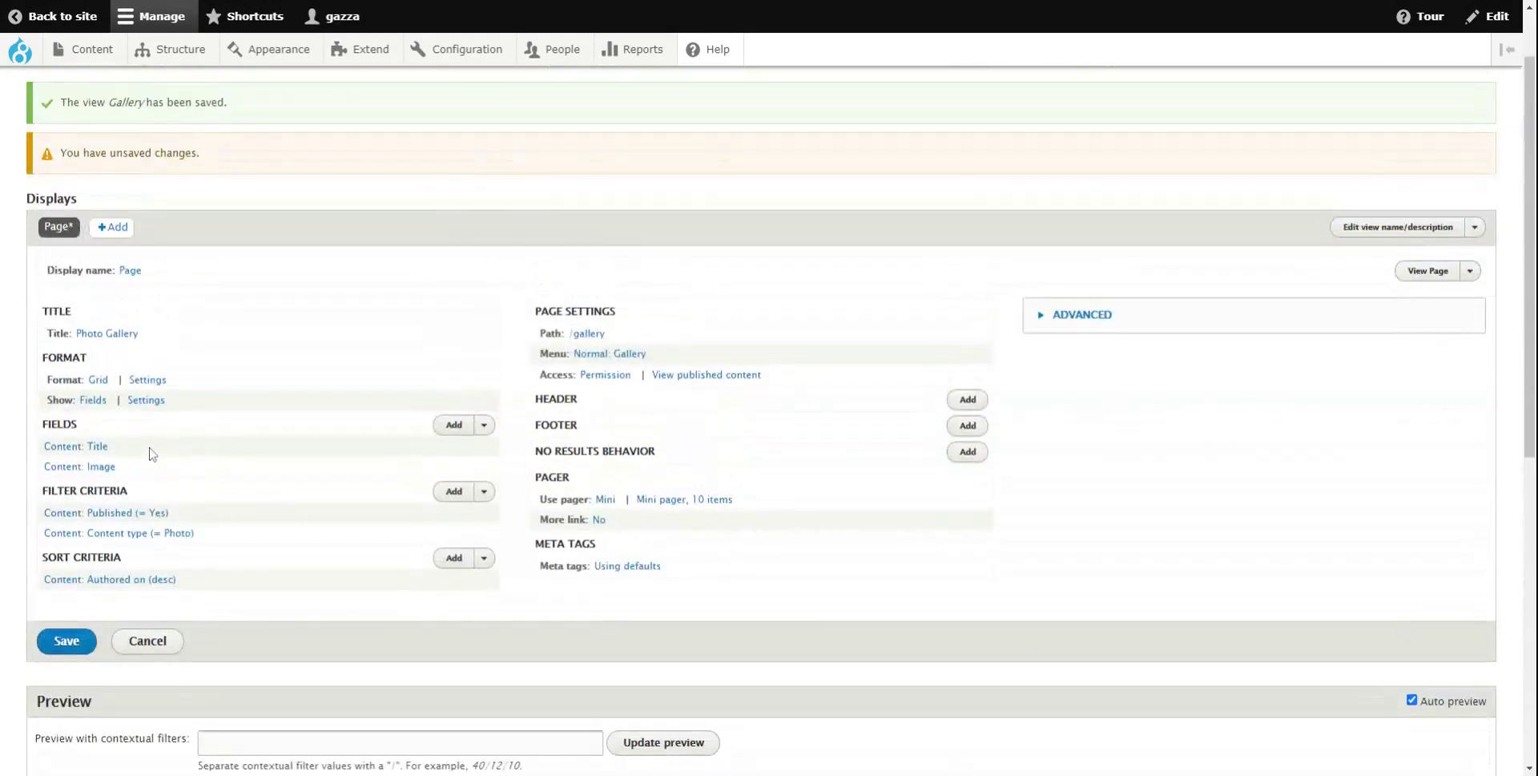
scroll(151, 454, down, 2)
click(98, 282)
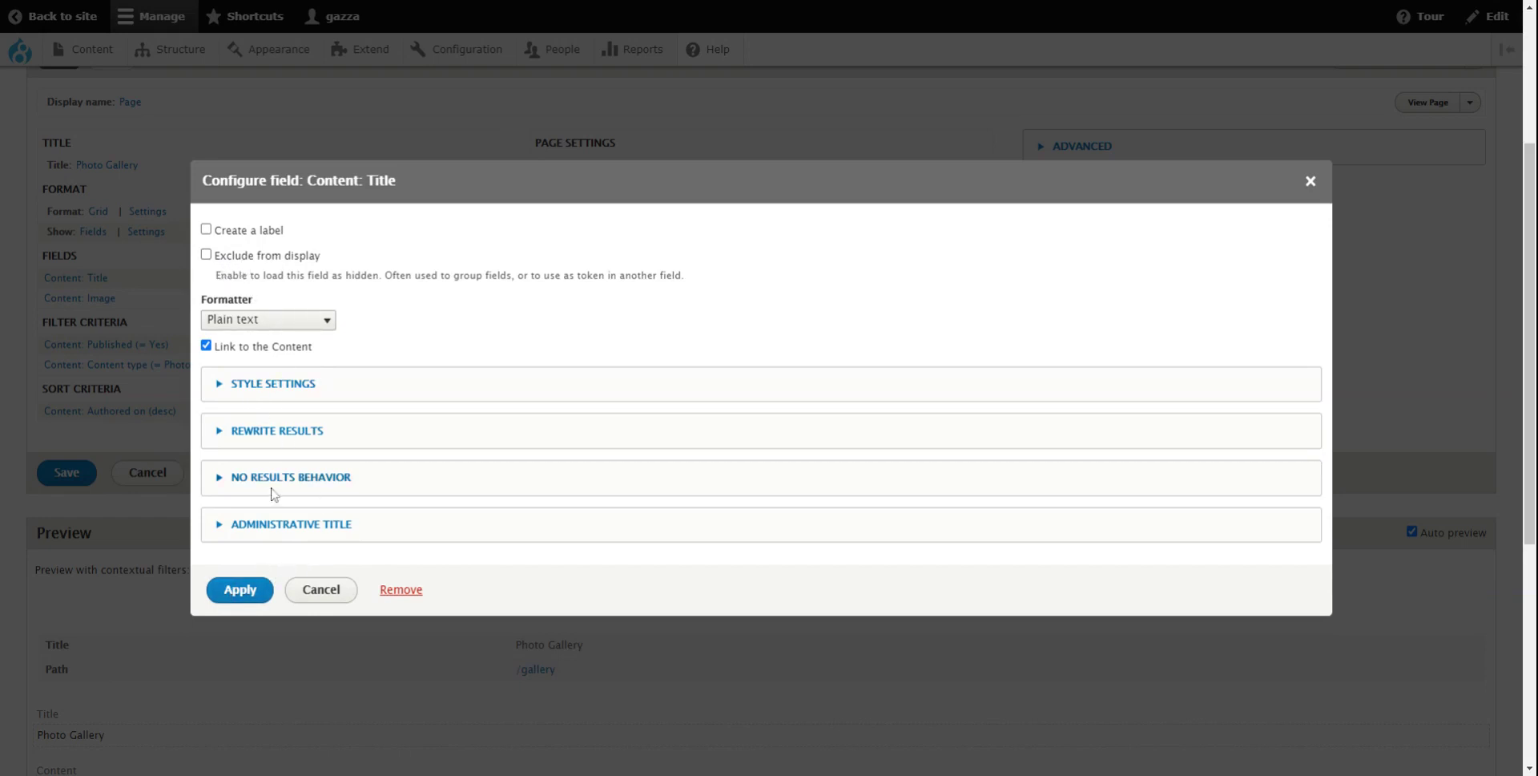
click(295, 589)
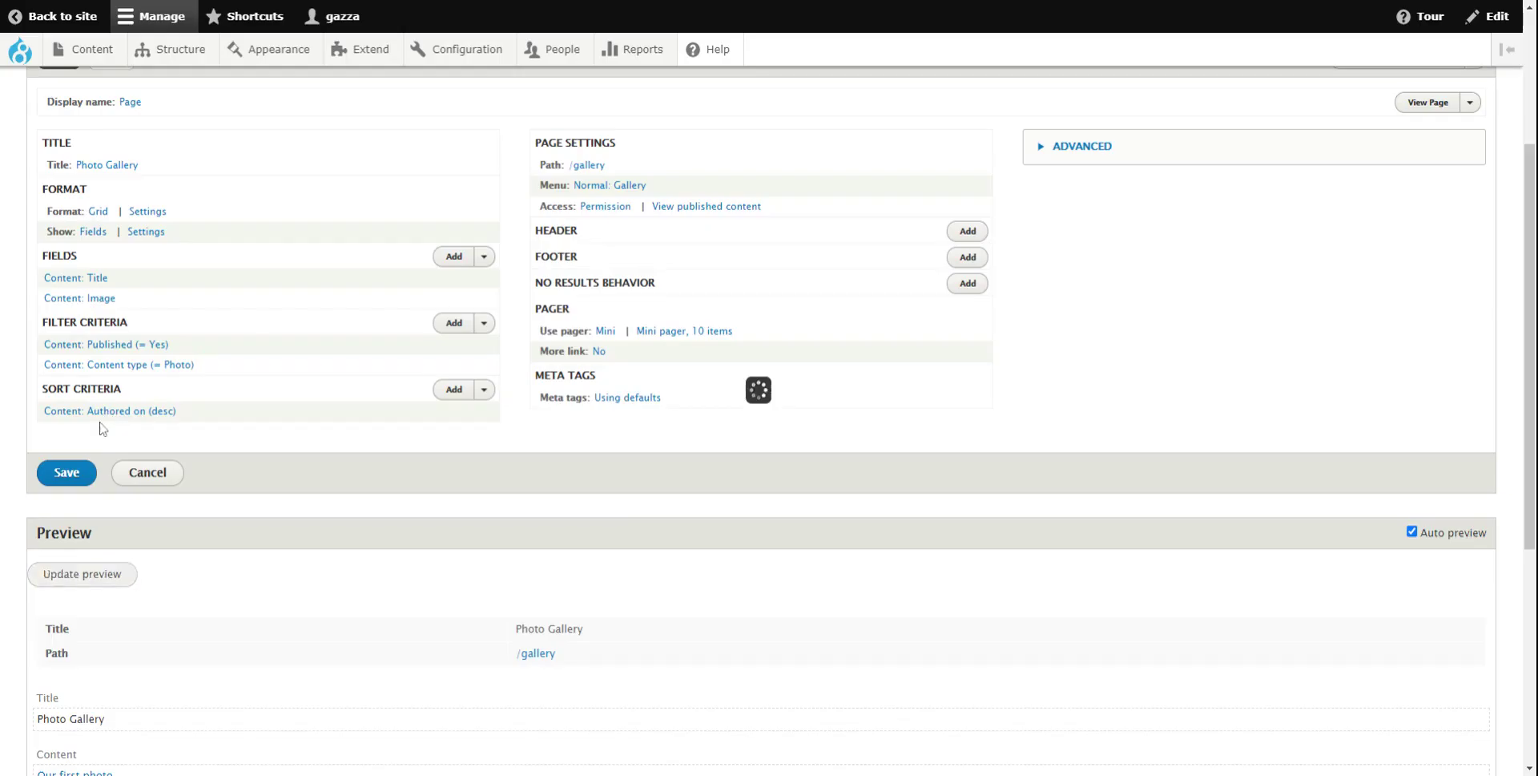
Return to the site's front page, which now has a Gallery menu link
scroll(83, 478, down, 2)
scroll(84, 478, down, 3)
scroll(192, 462, up, 6)
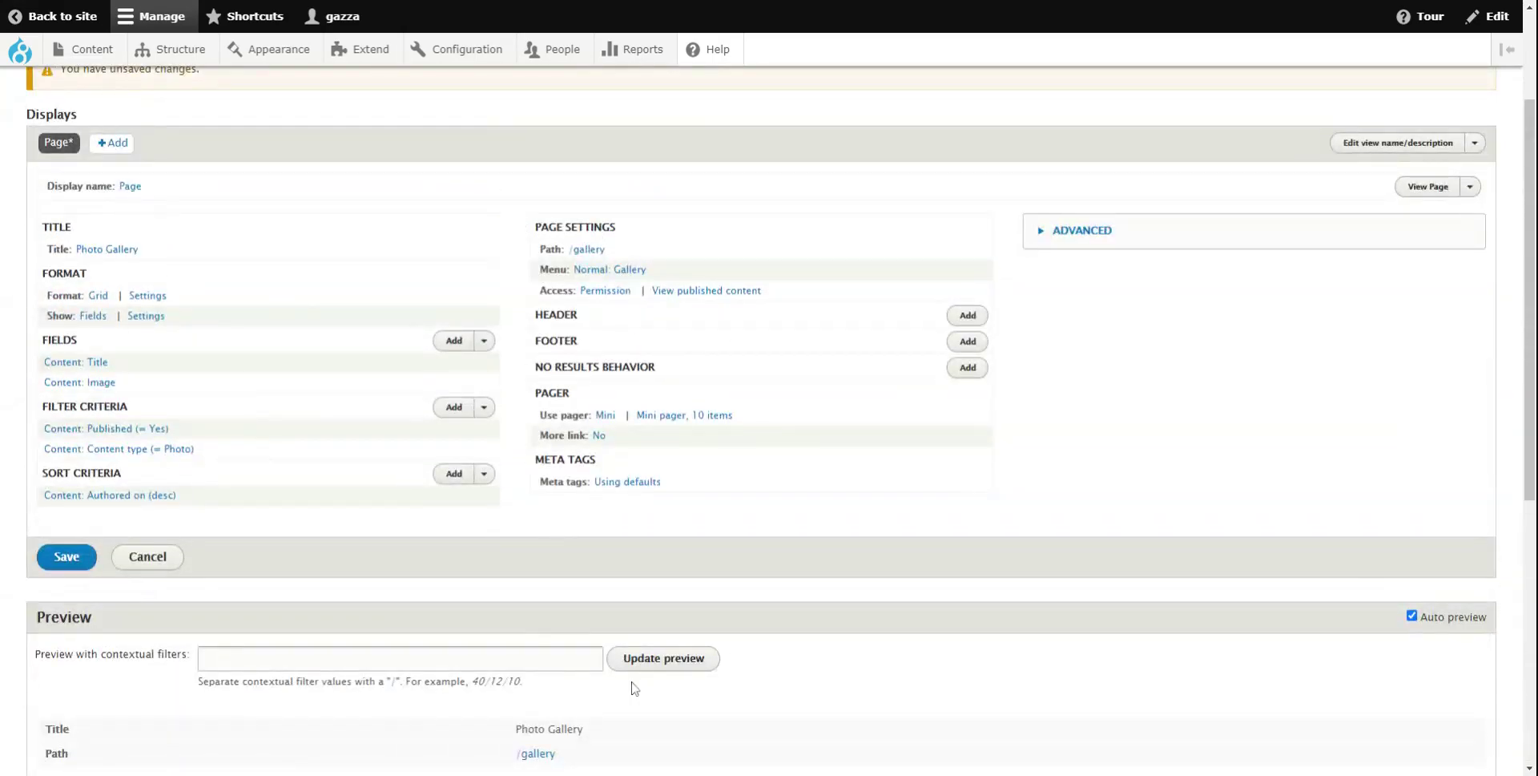
scroll(261, 650, down, 5)
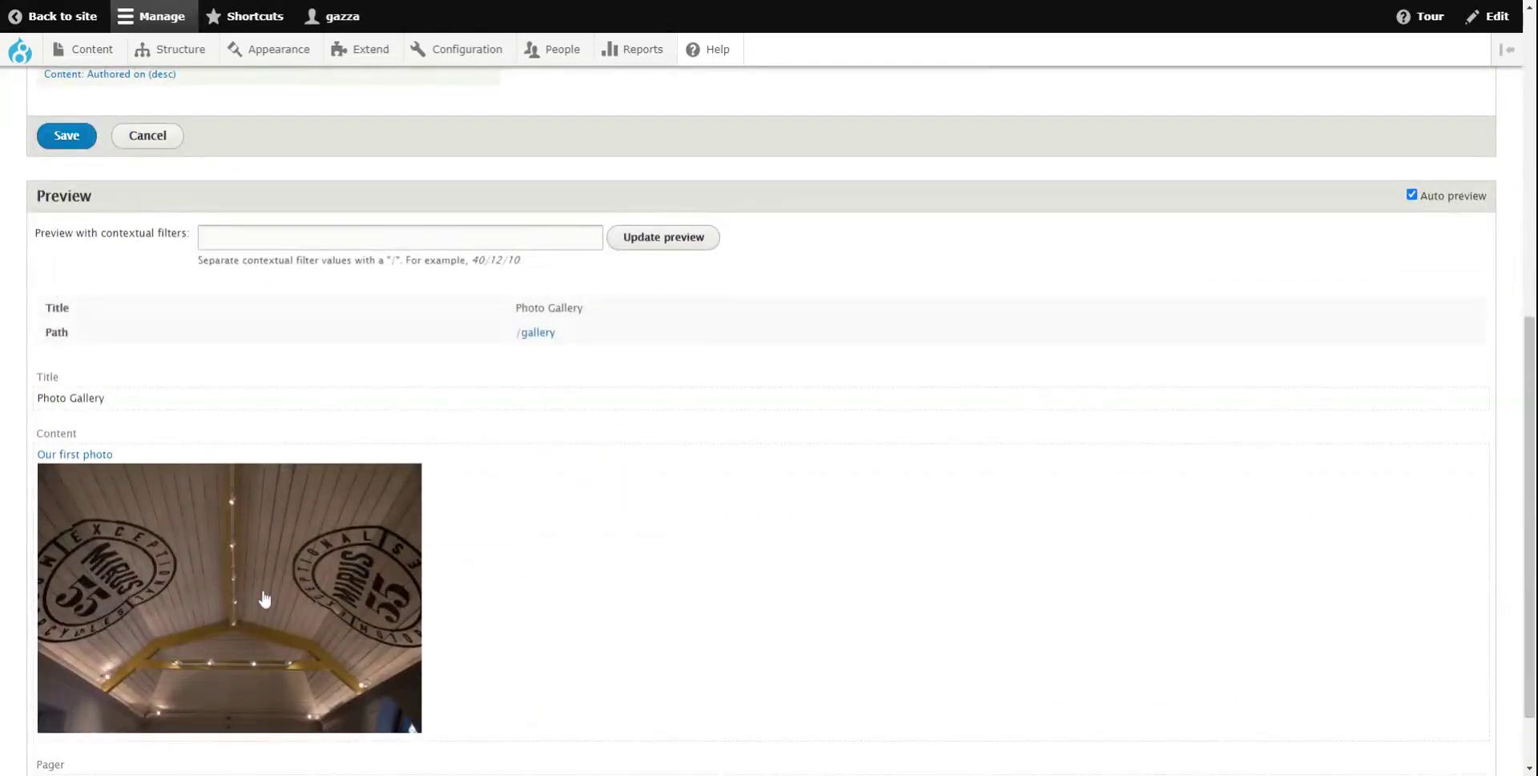
scroll(265, 598, up, 5)
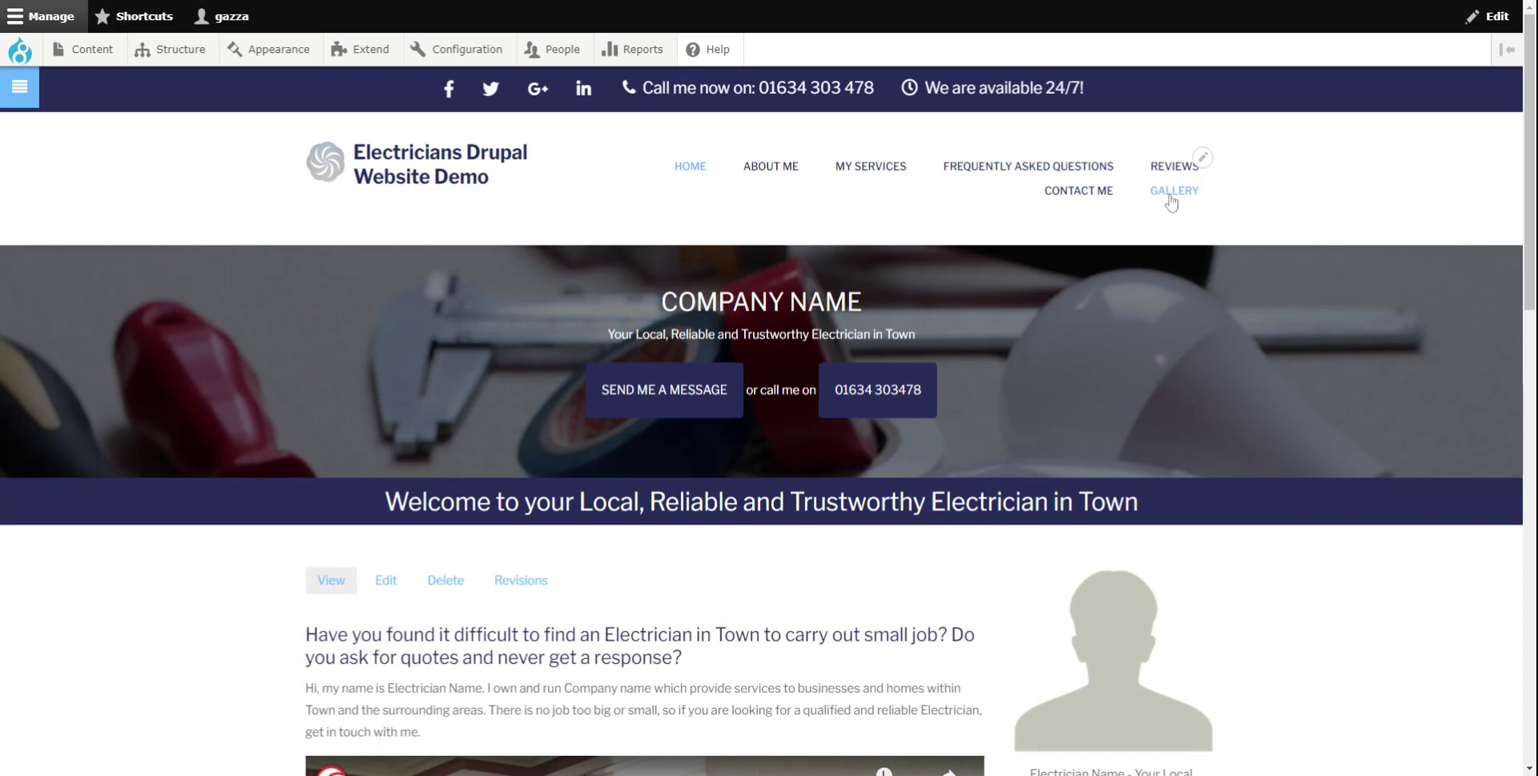
Open the Photo Gallery page from the GALLERY menu link
click(1171, 203)
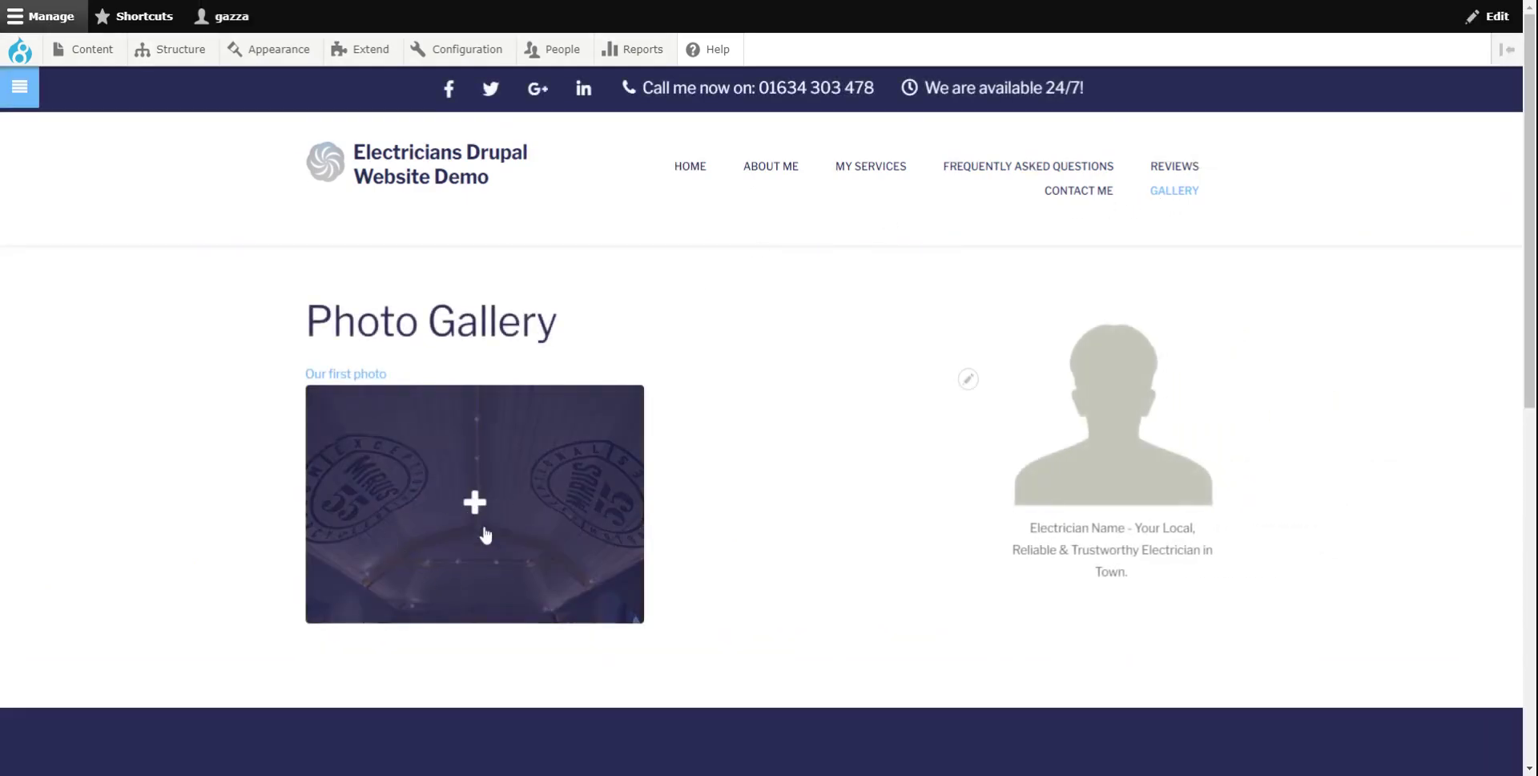
scroll(209, 475, down, 2)
scroll(209, 475, up, 2)
Open the 'Our first photo' page through its gallery thumbnail
click(476, 505)
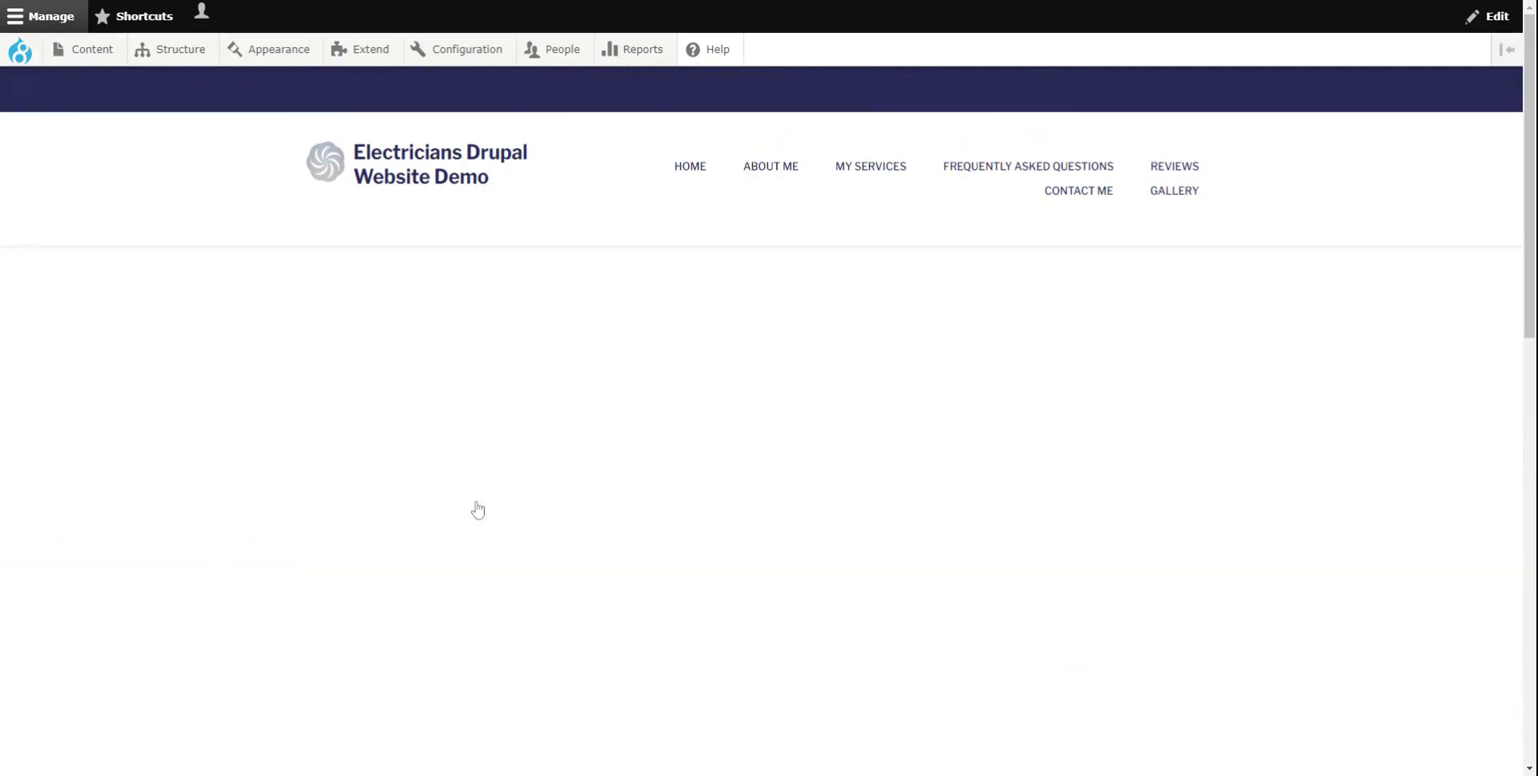
scroll(289, 481, down, 6)
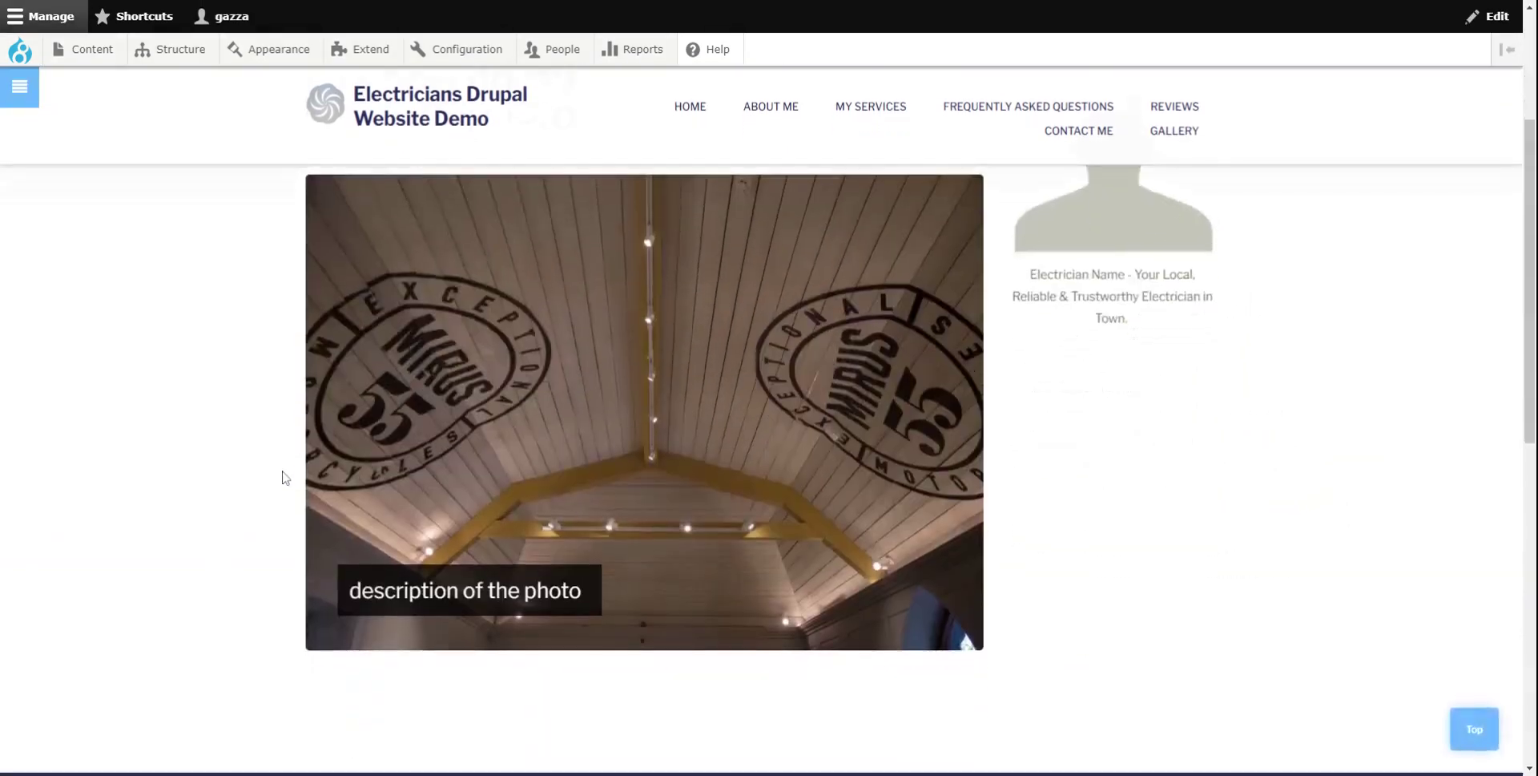
scroll(282, 478, up, 5)
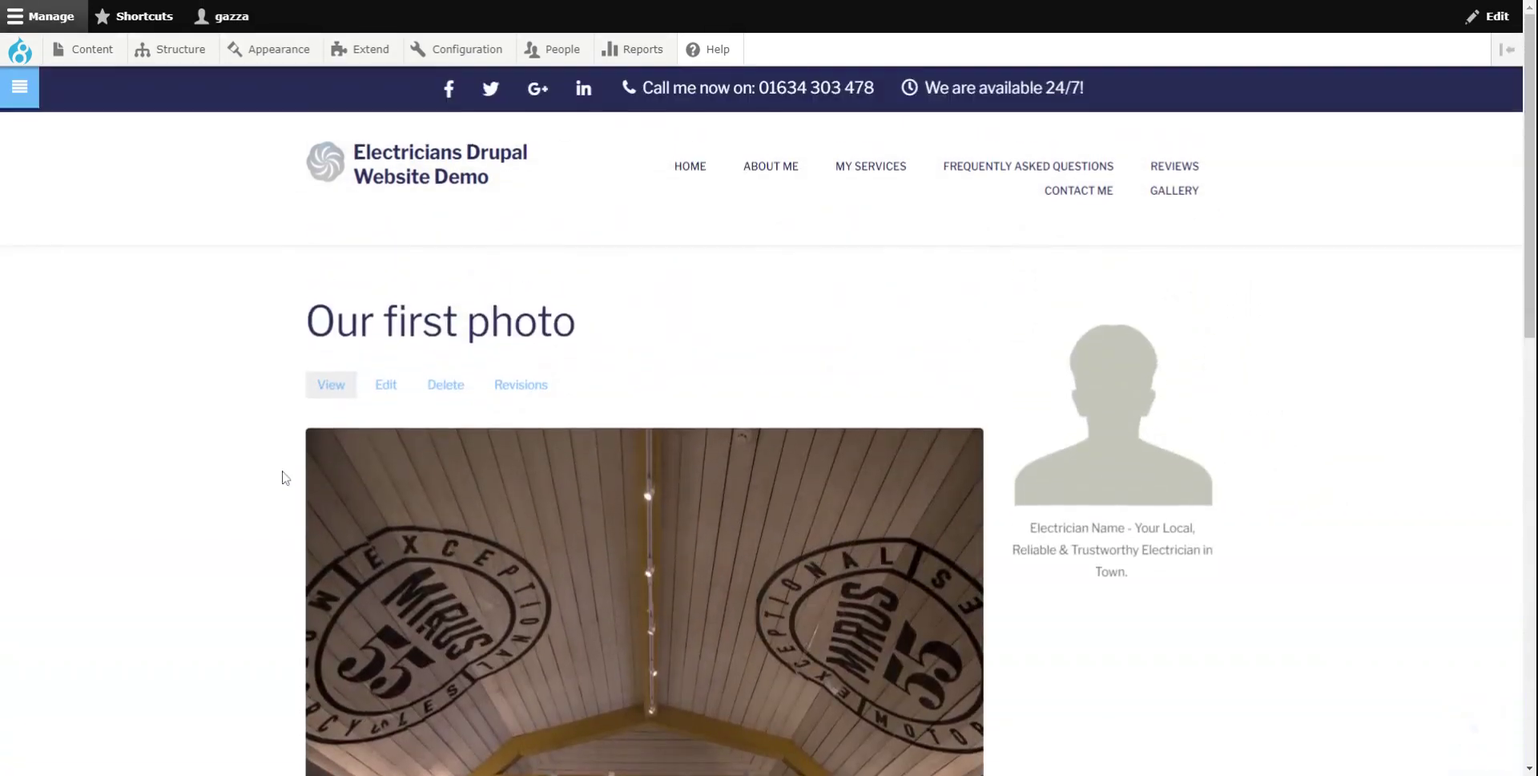
scroll(285, 477, down, 5)
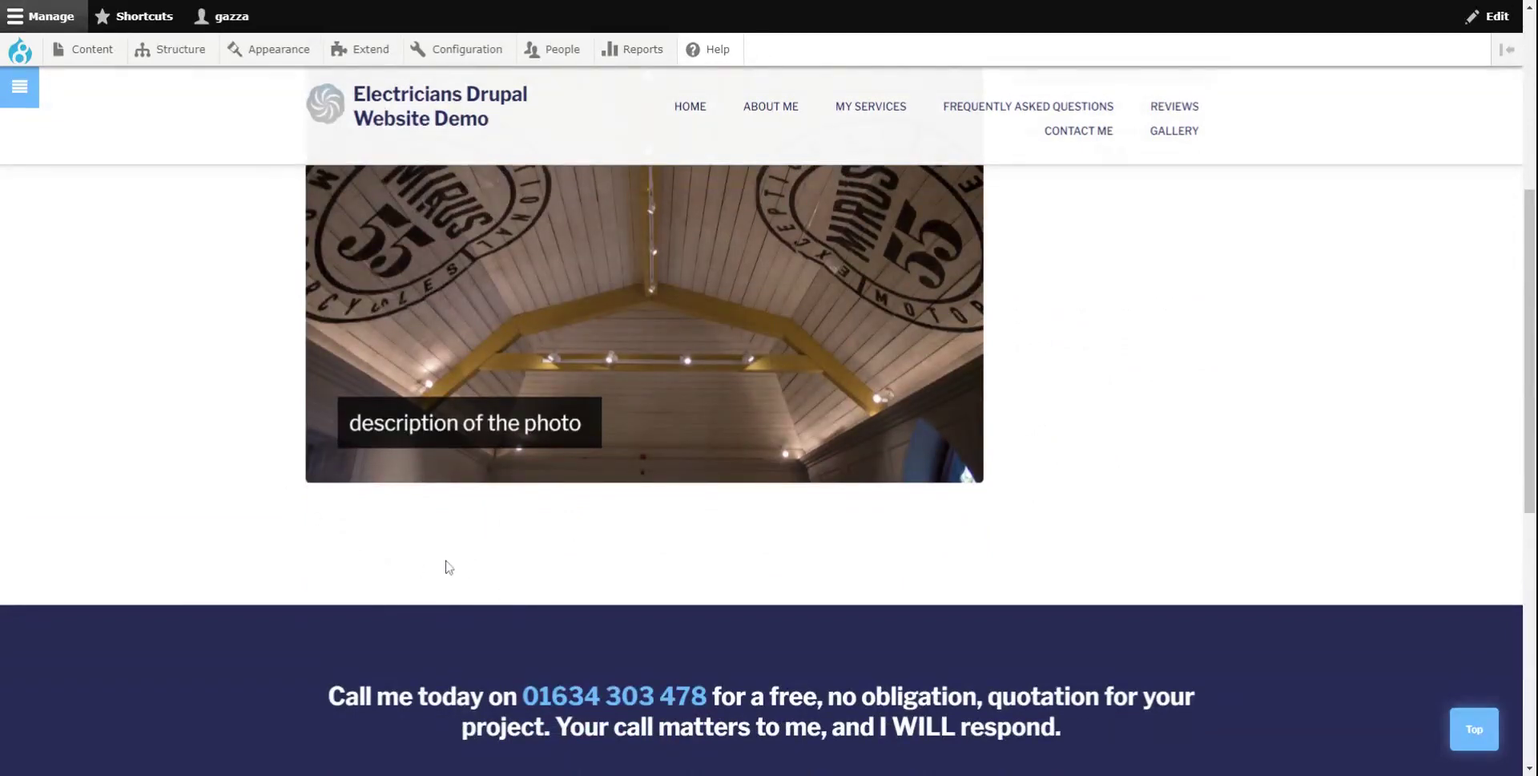
scroll(477, 552, up, 6)
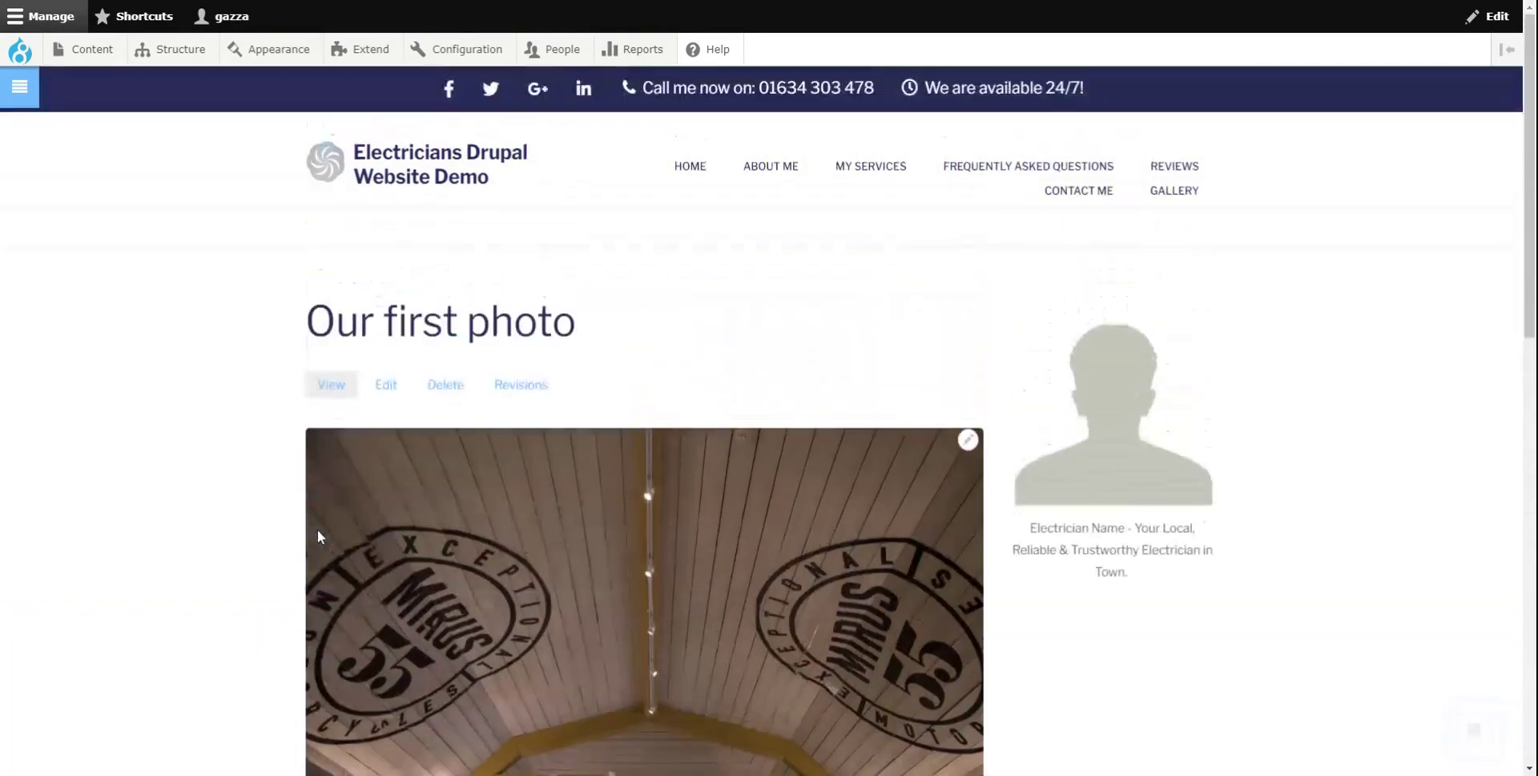
Start a new Photo titled 'Photo 2' and upload the night-lit house image
mouse_move(94, 50)
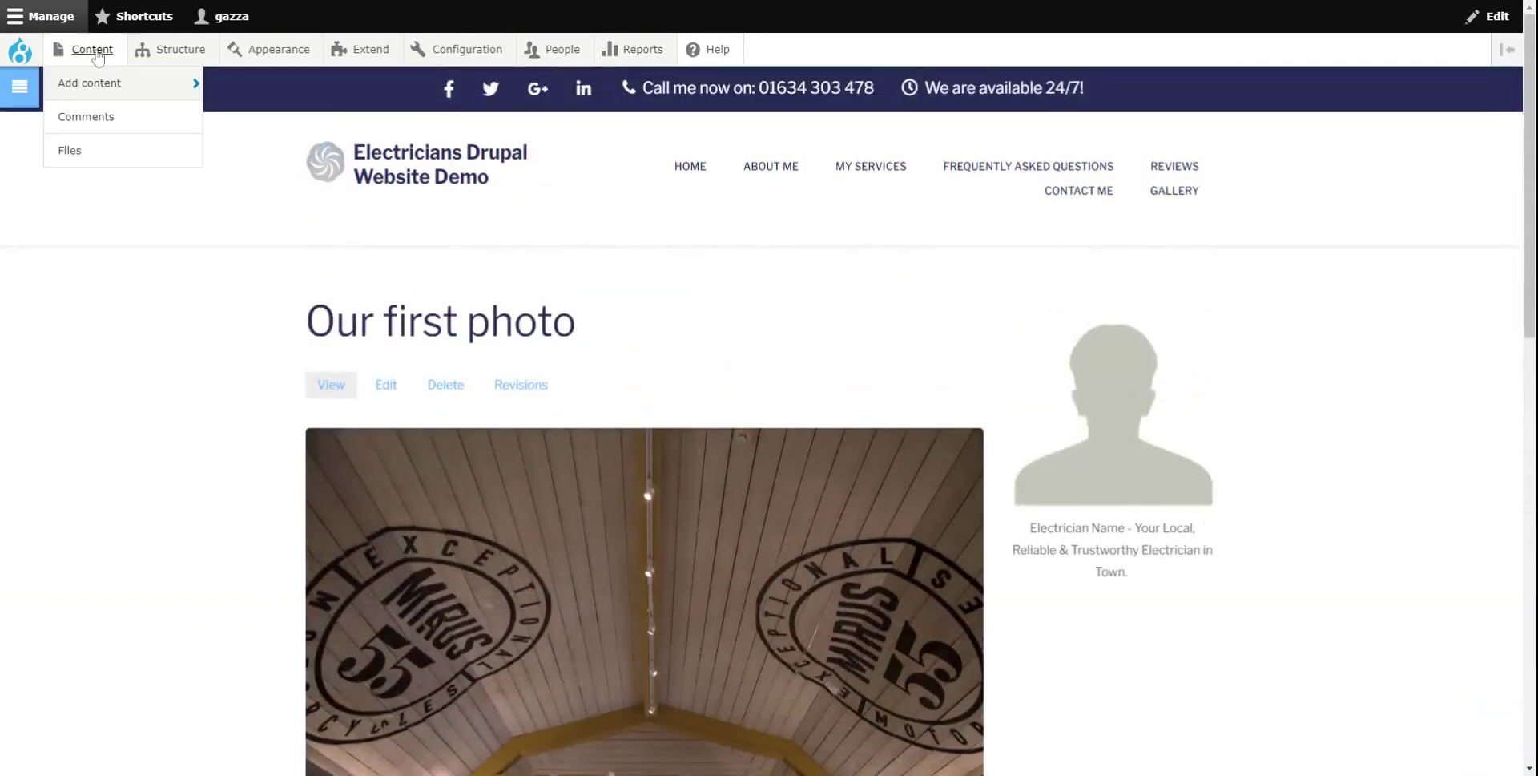
mouse_move(103, 93)
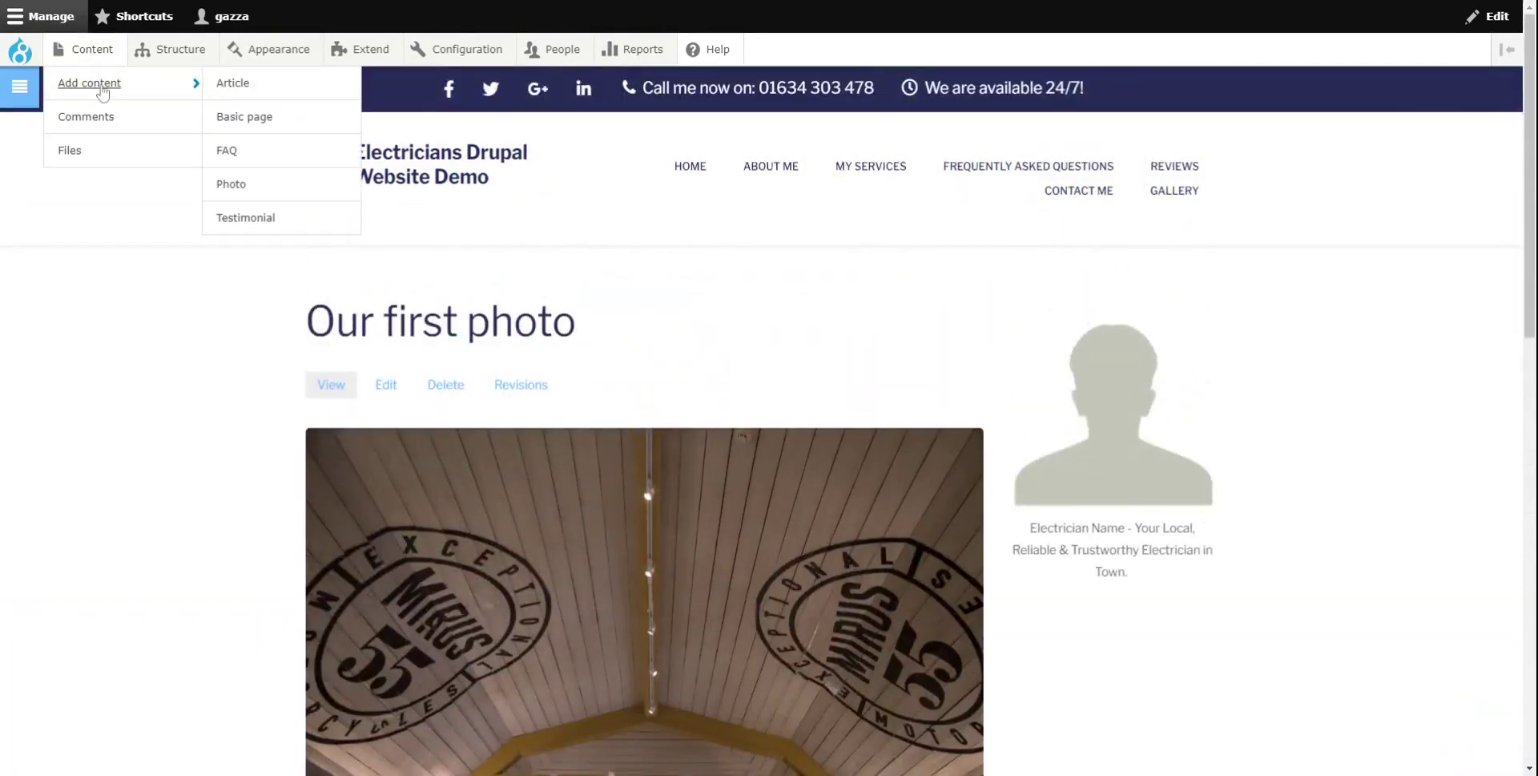
click(231, 185)
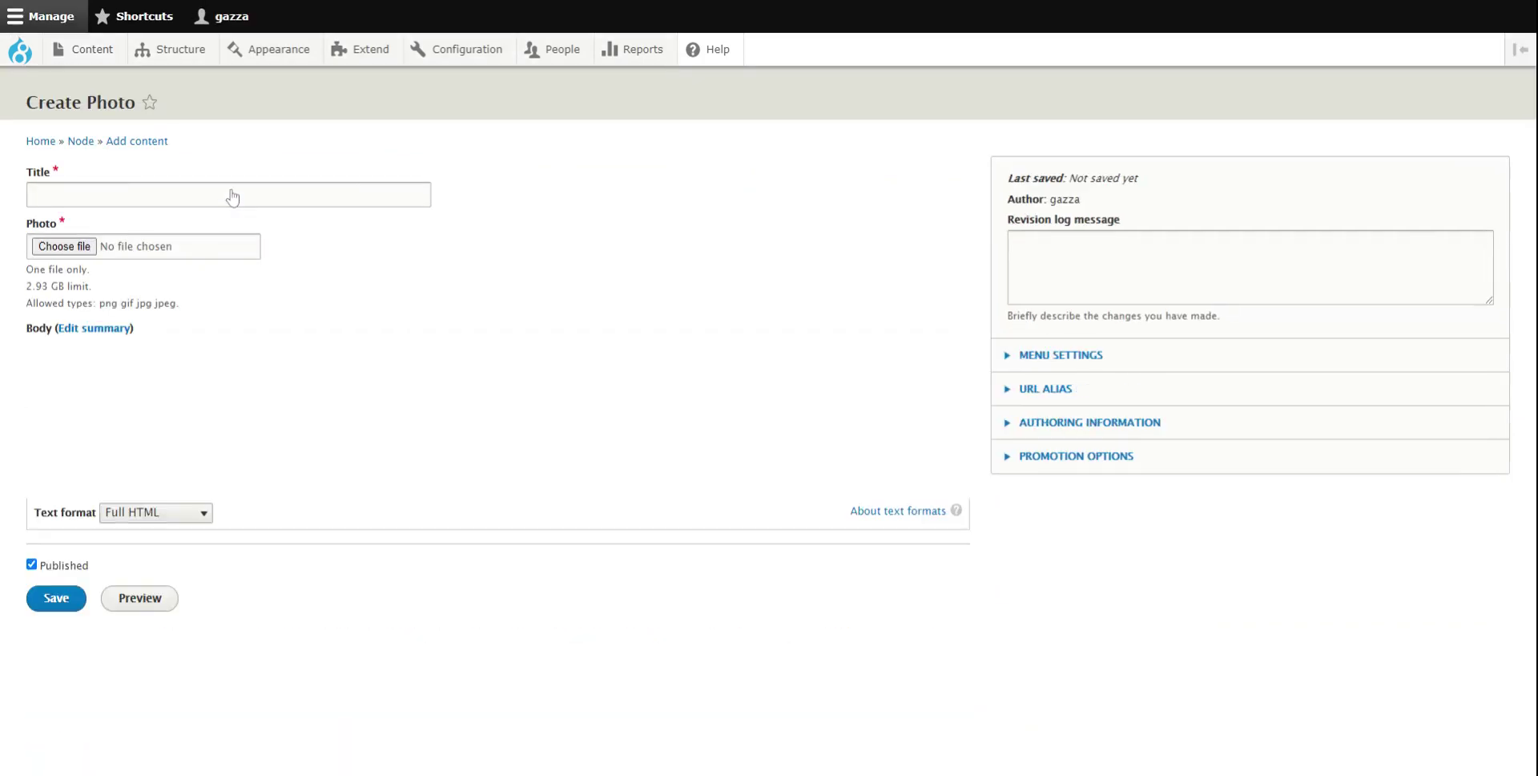
click(229, 194)
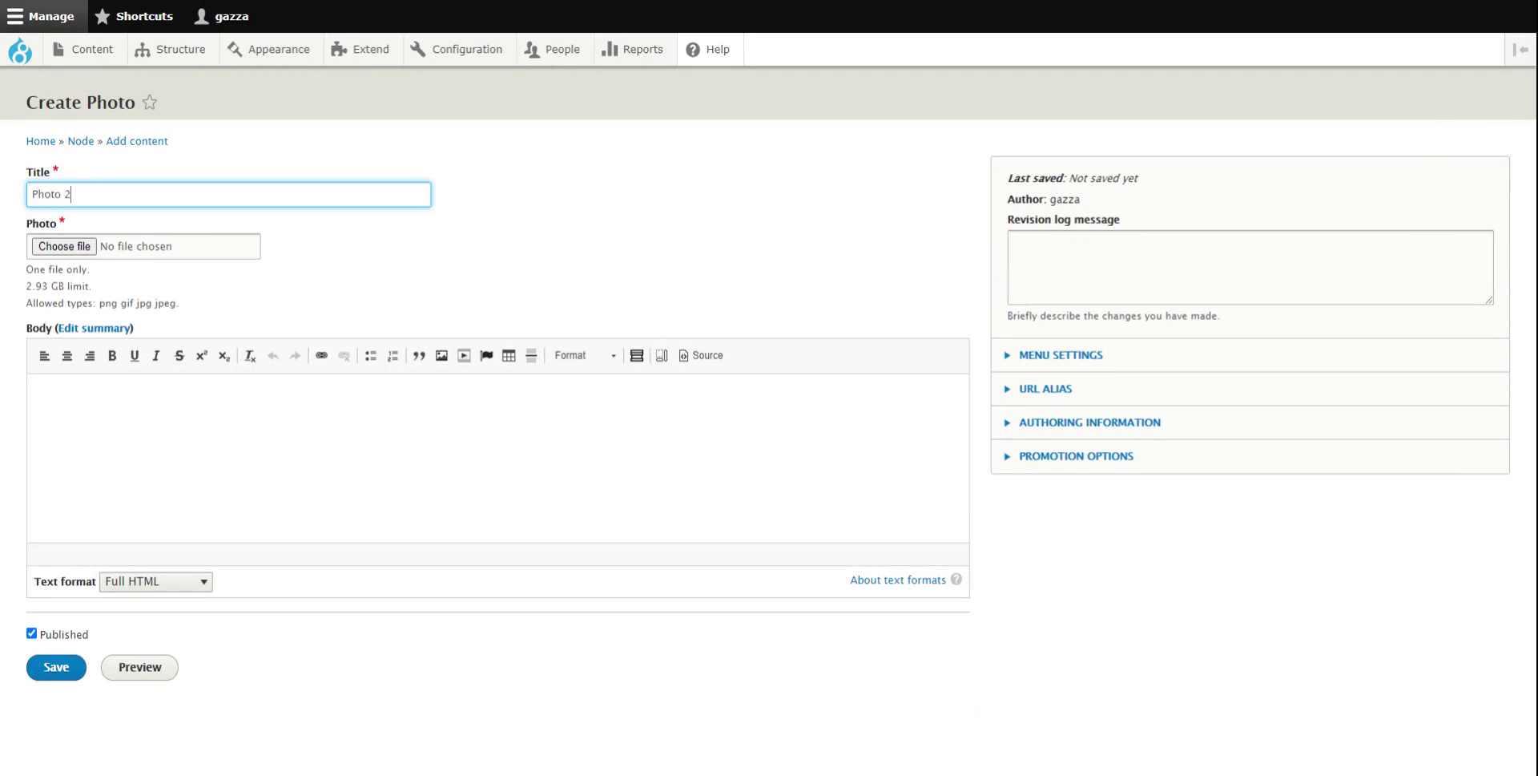
click(59, 251)
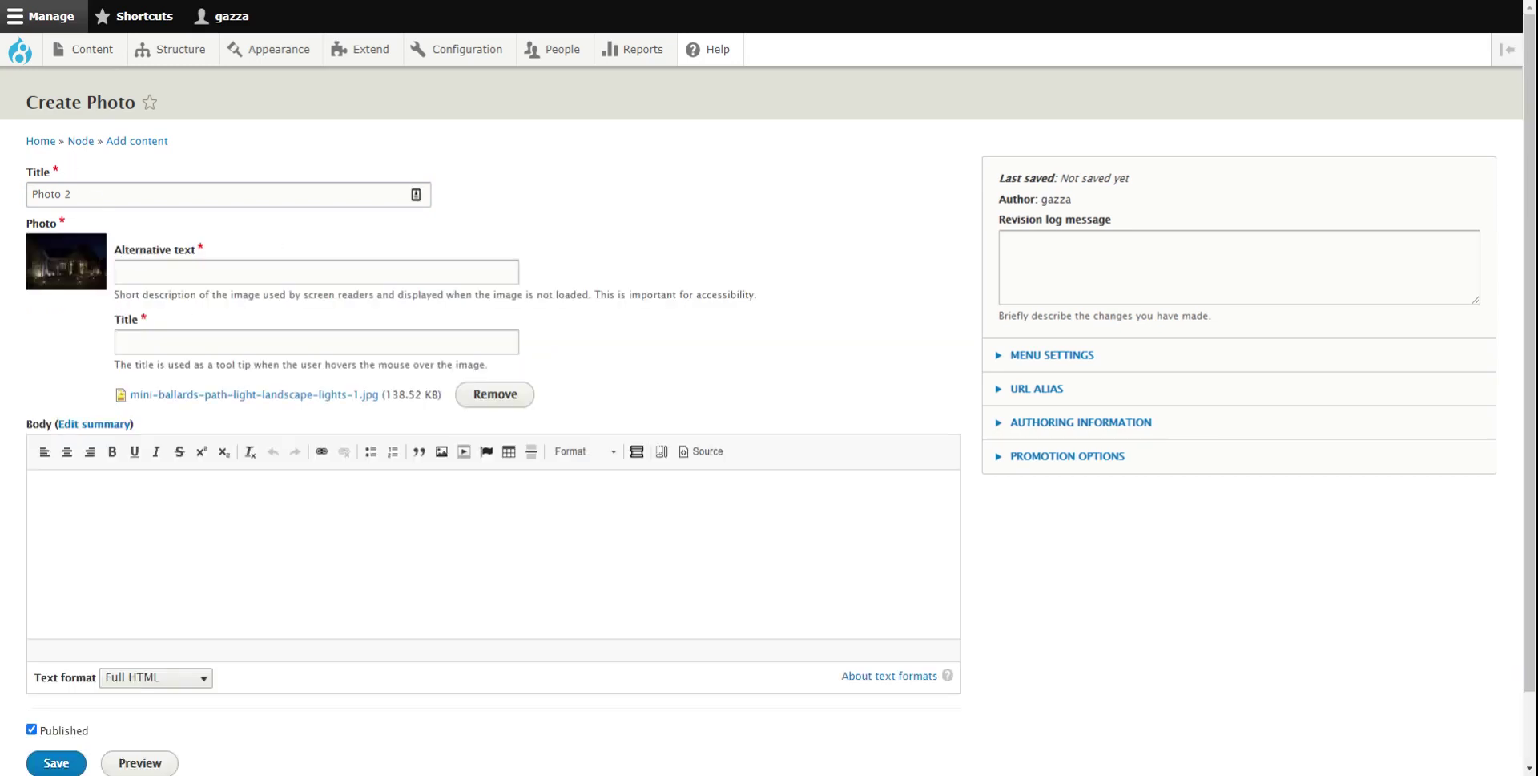
Use 'Photo 2' as the image's alternative text and title, then save the node
triple_click(70, 194)
key(ctrl+c)
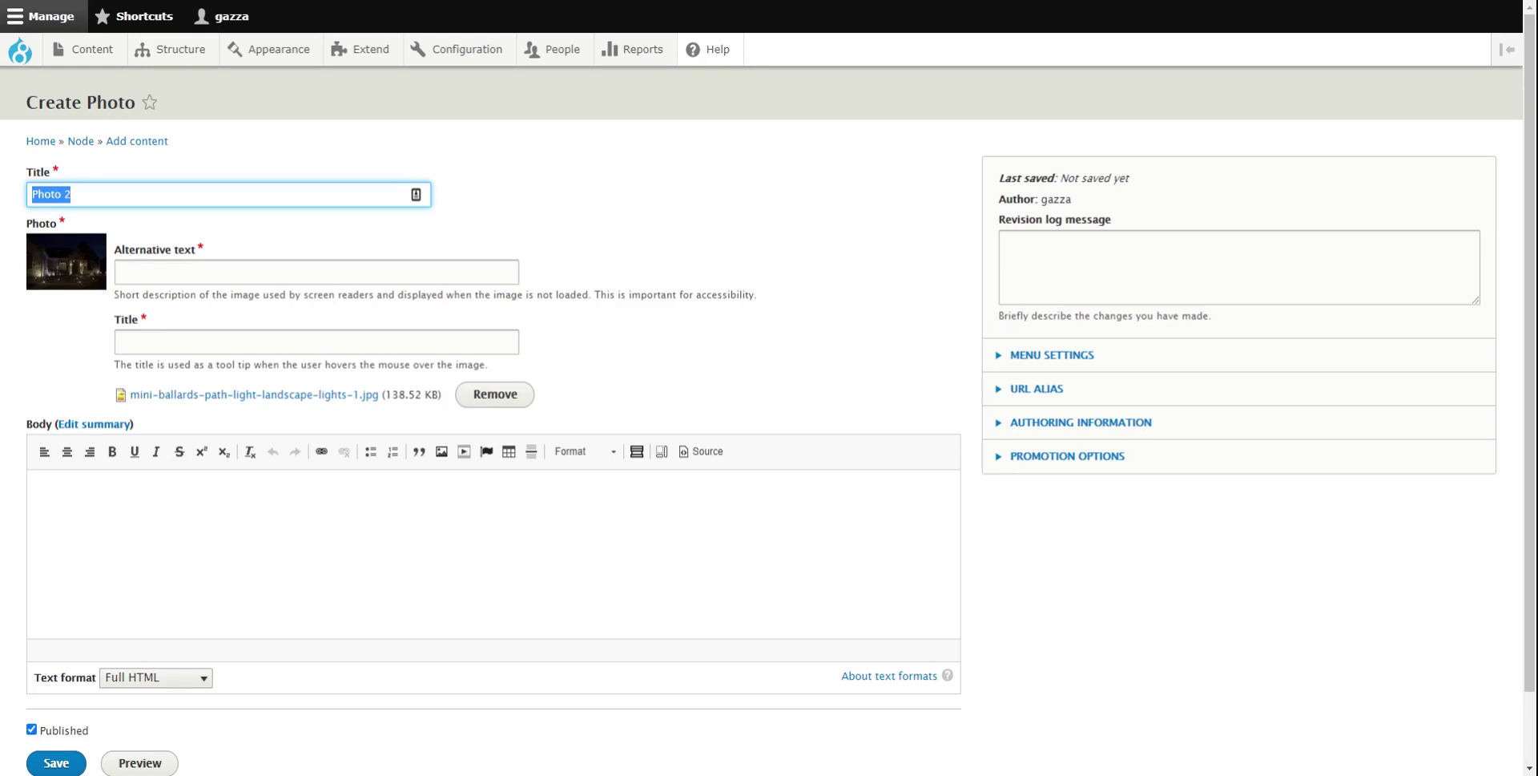
click(316, 272)
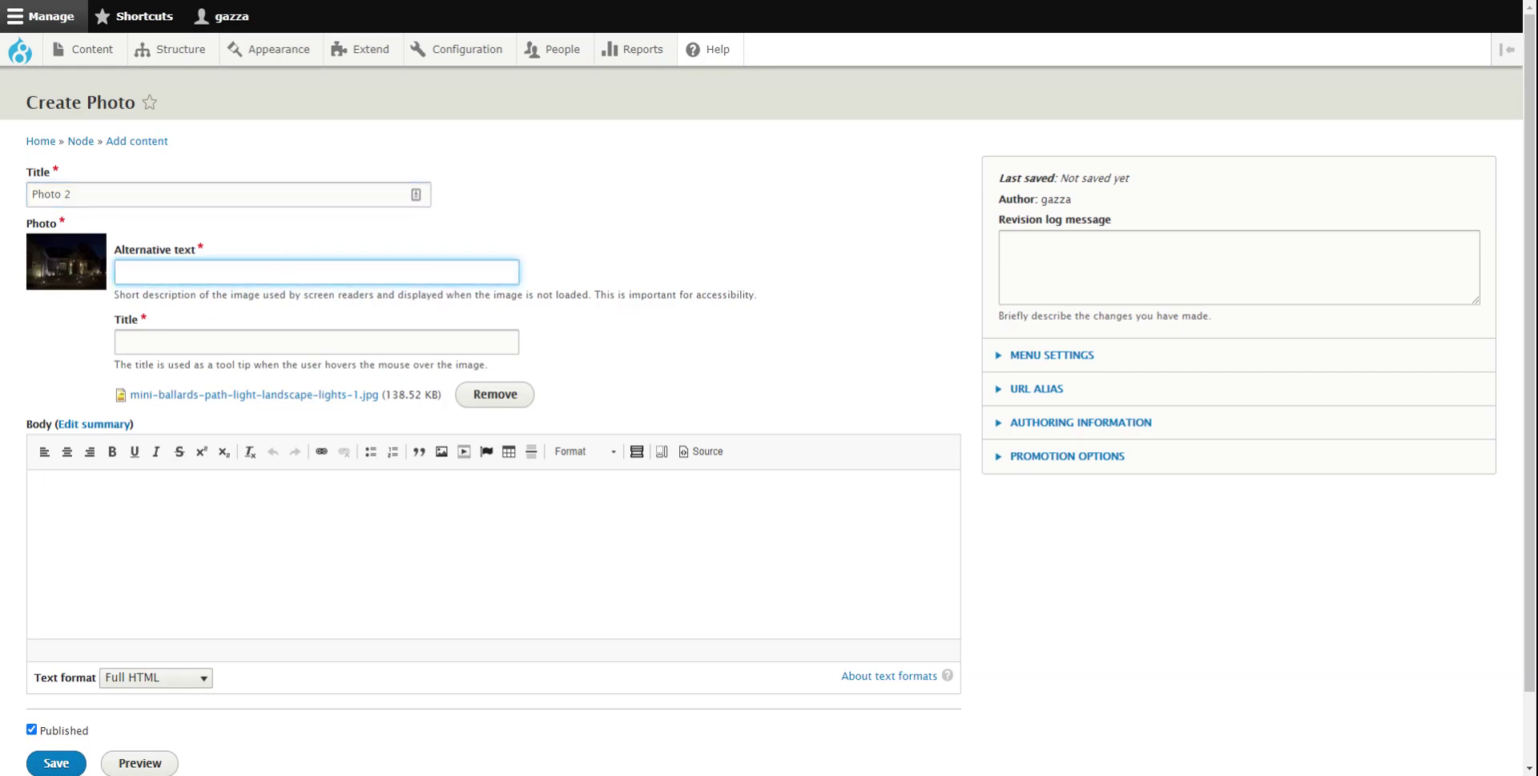
key(ctrl+v)
key(Tab)
key(ctrl+v)
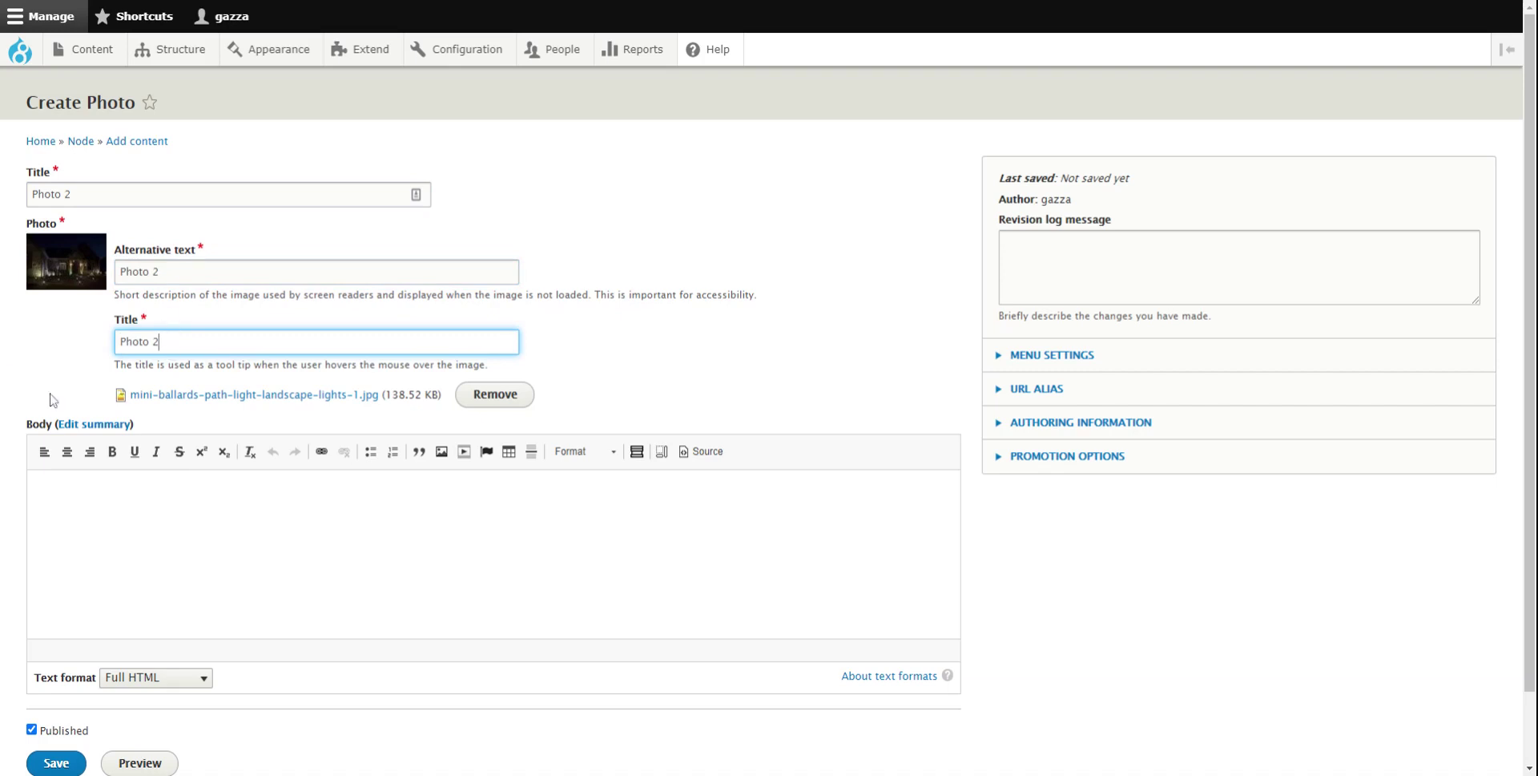
scroll(16, 521, down, 1)
click(67, 686)
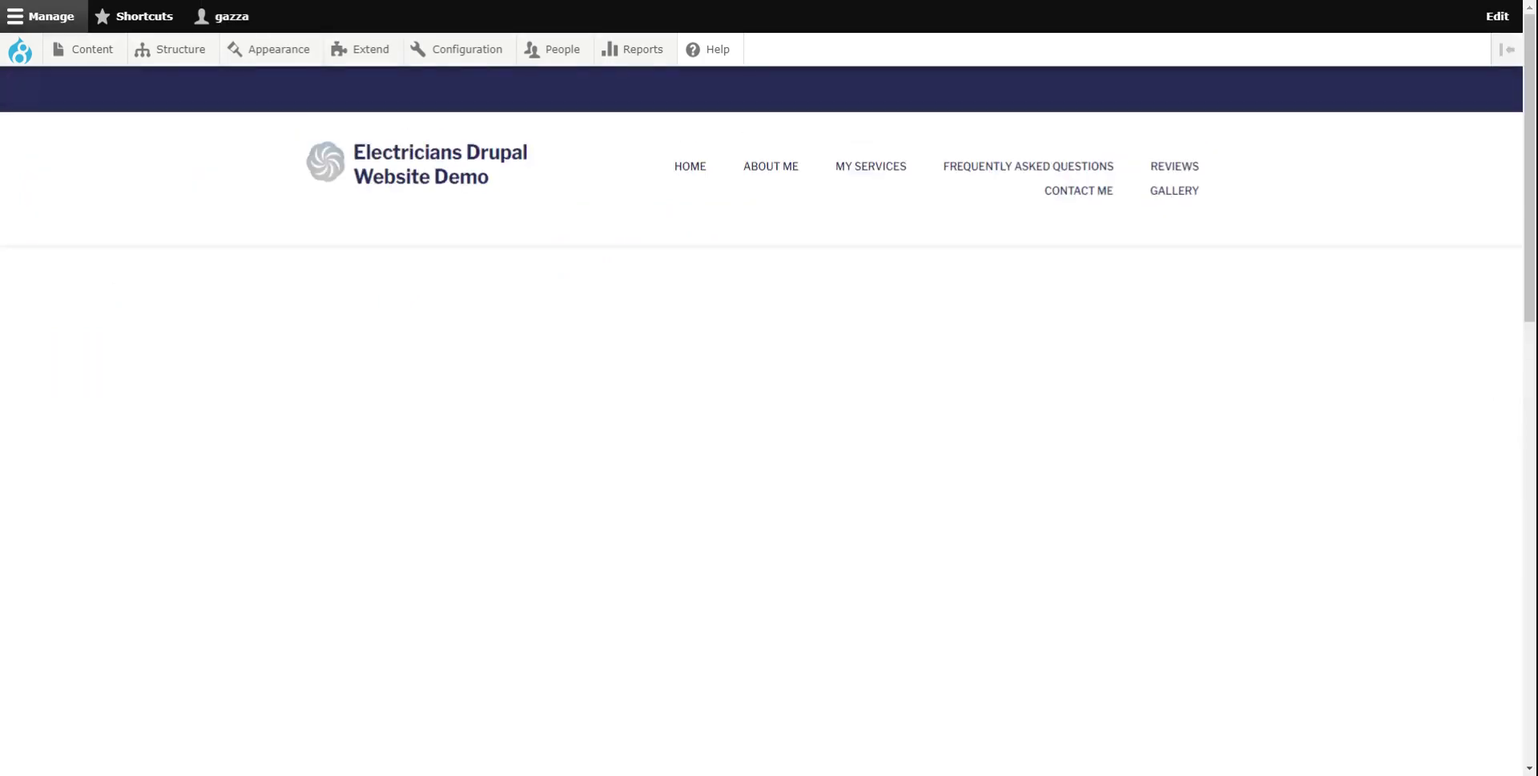
mouse_move(84, 50)
mouse_move(88, 82)
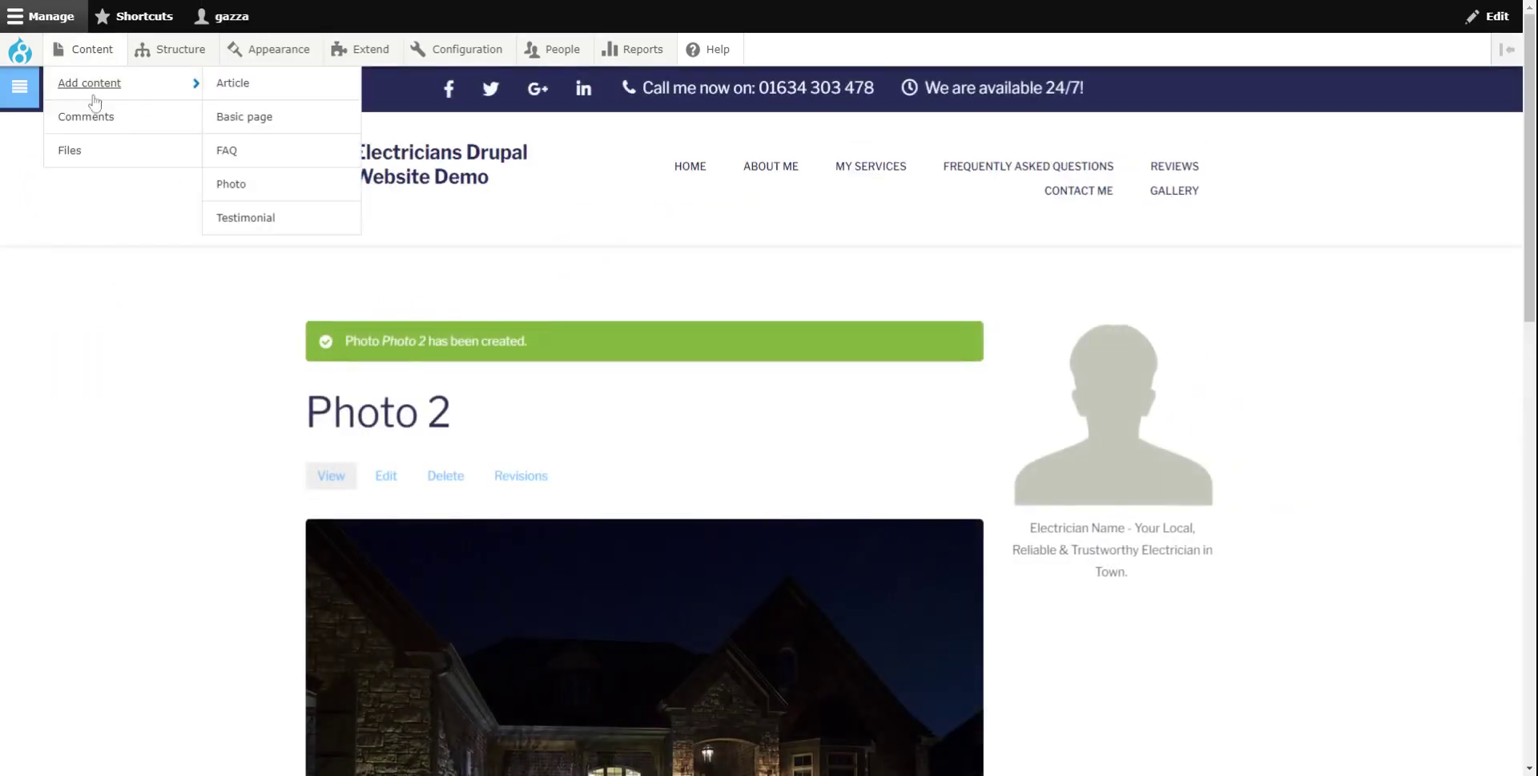
Start a new Photo with solana-beach-electrician.jpeg and the title 'Photo 3'
click(229, 189)
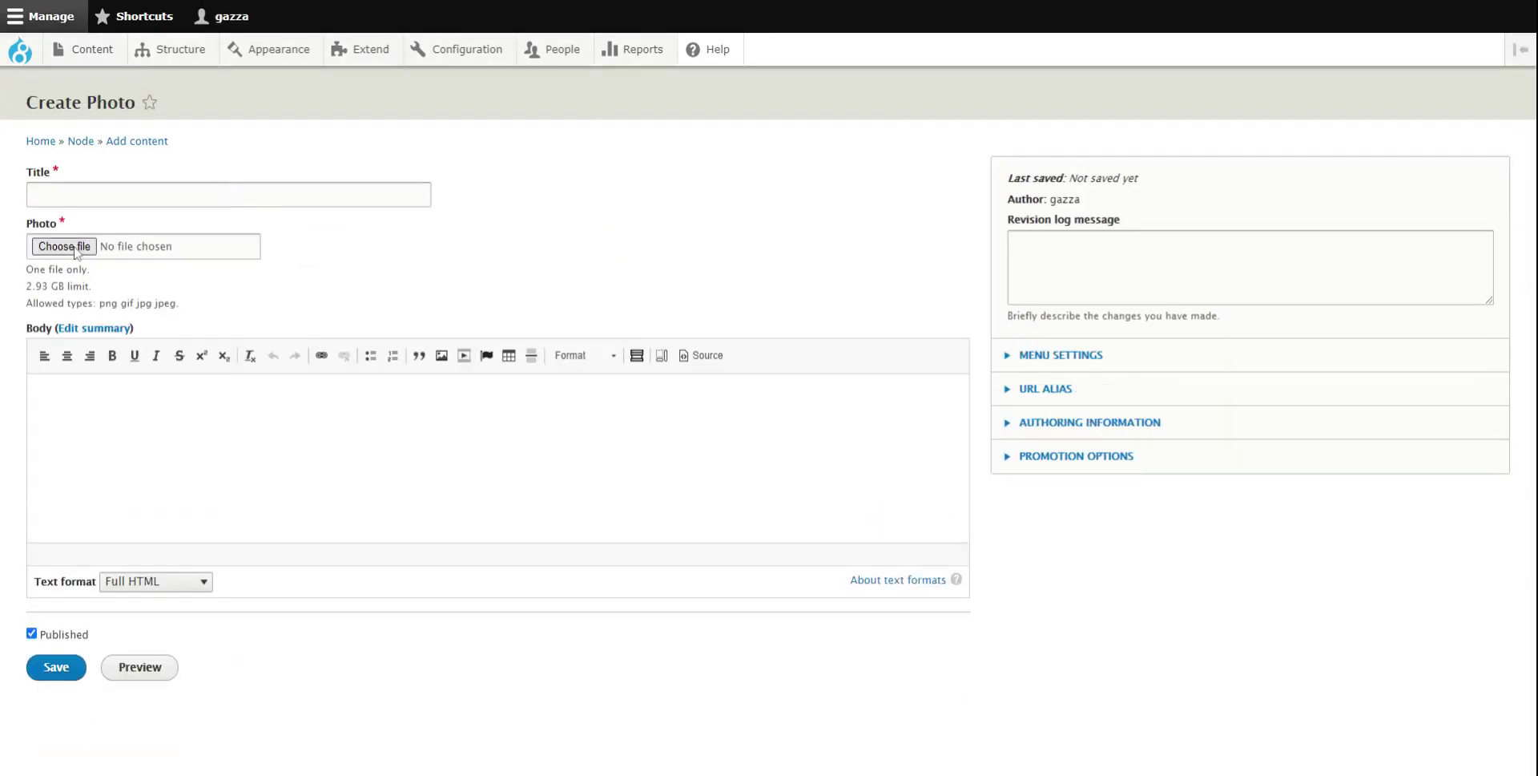
key(Return)
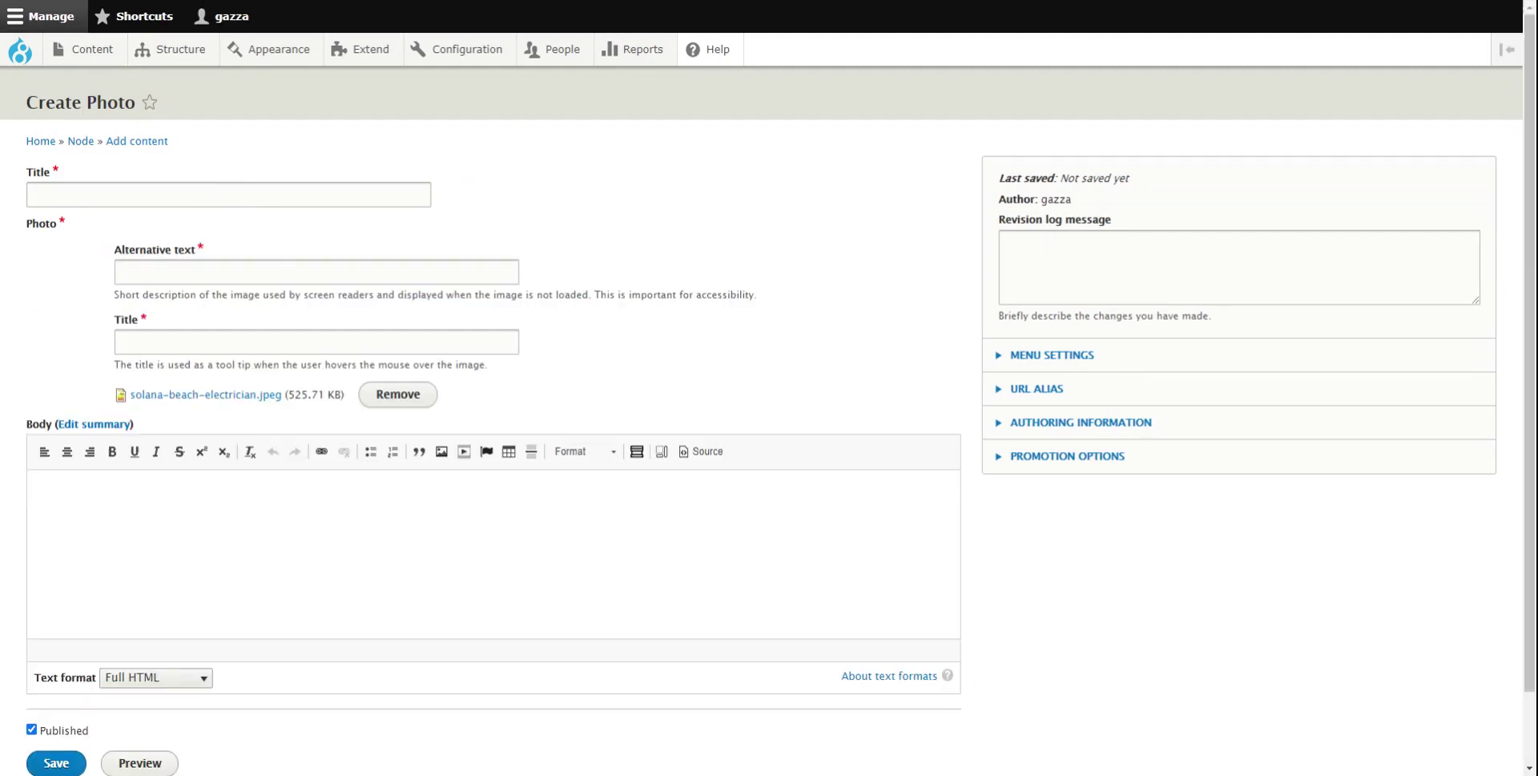
click(228, 194)
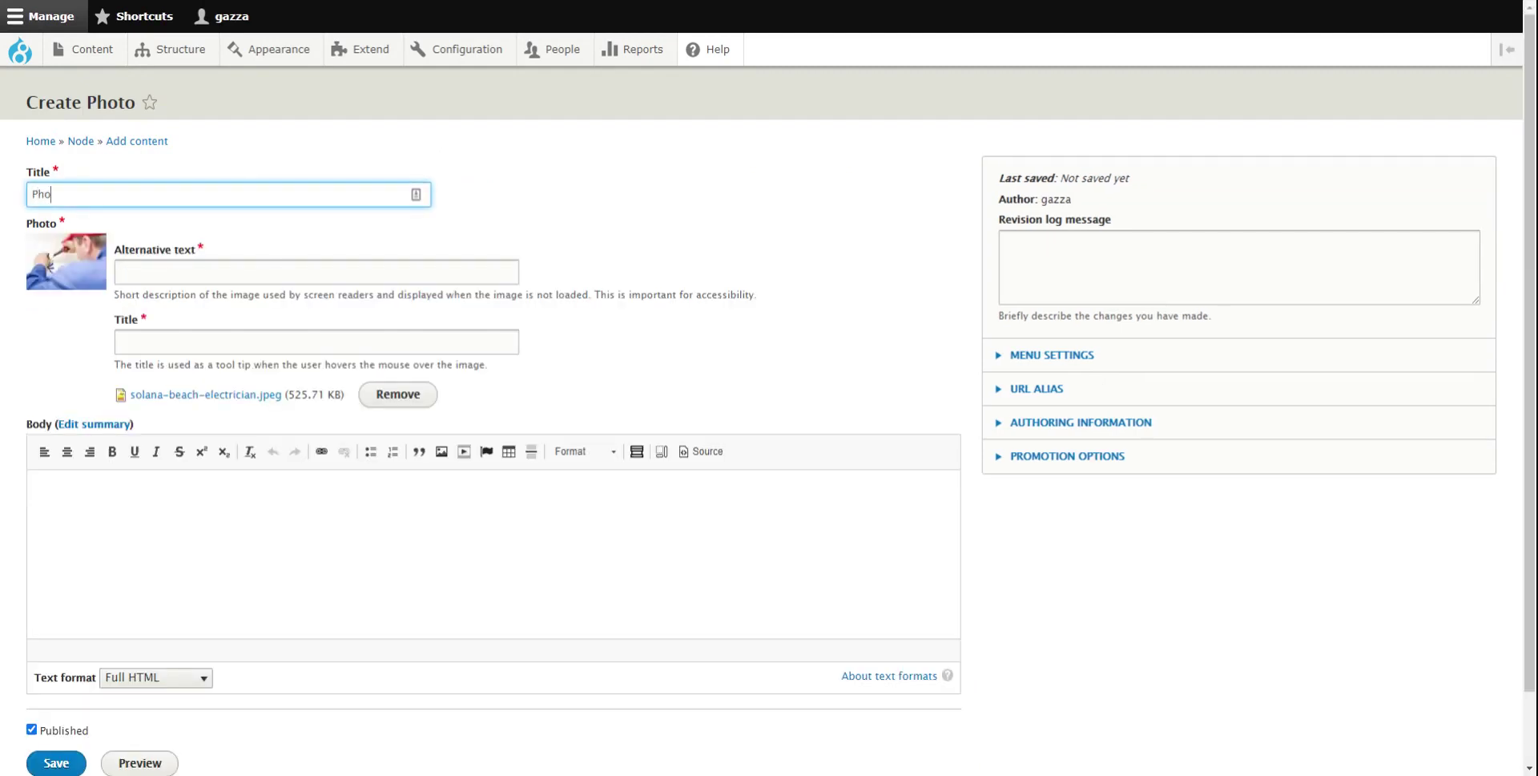
drag(72, 194, 13, 203)
key(ctrl+c)
Use 'Photo 3' as the image's alternative text and title, then save the node
key(Tab)
key(ctrl+v)
key(Tab)
key(ctrl+v)
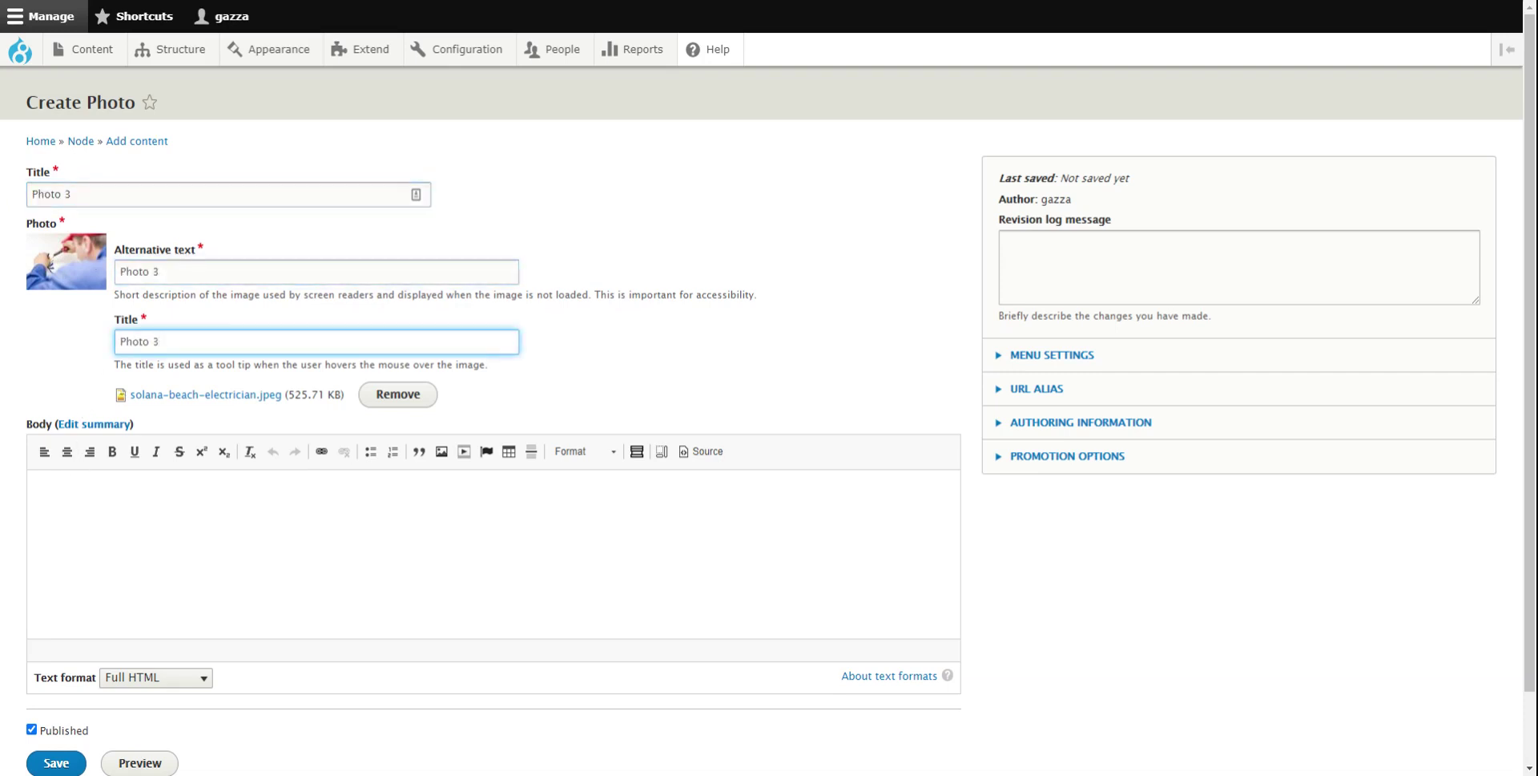
scroll(48, 657, down, 1)
click(81, 681)
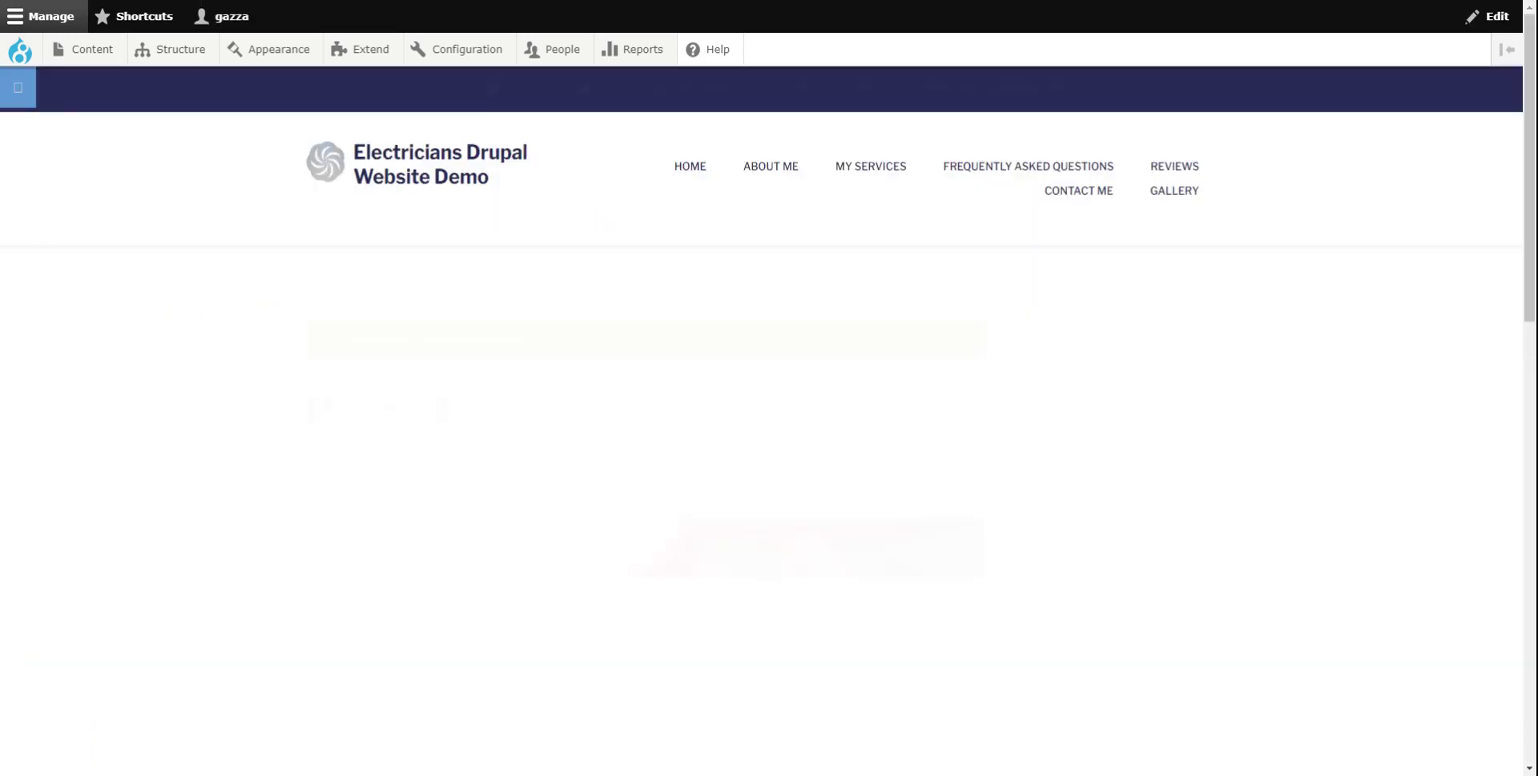
scroll(314, 499, down, 5)
scroll(315, 499, up, 5)
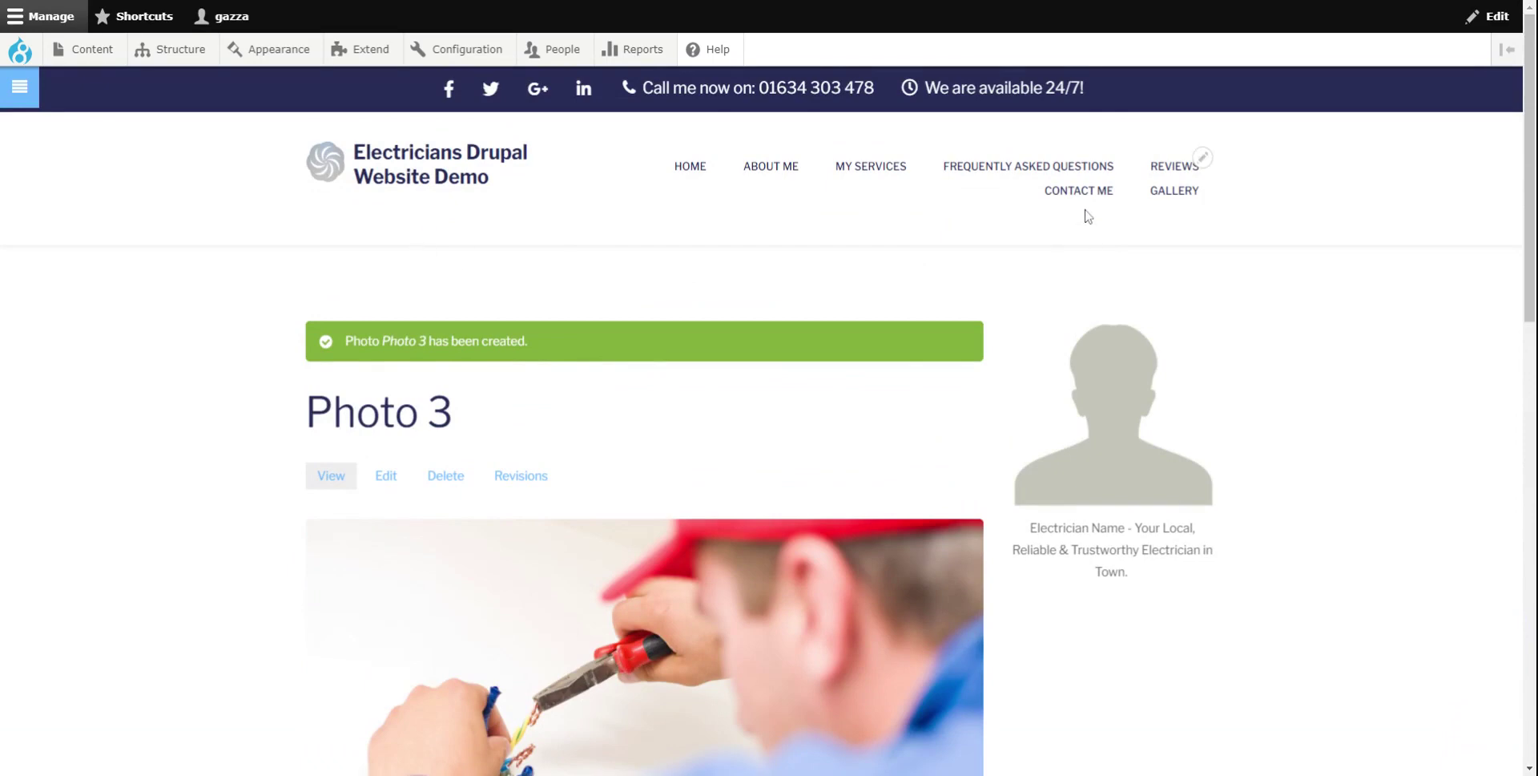
Review the Photo Gallery showing Photo 3, Photo 2 and Our first photo in two columns
click(1172, 192)
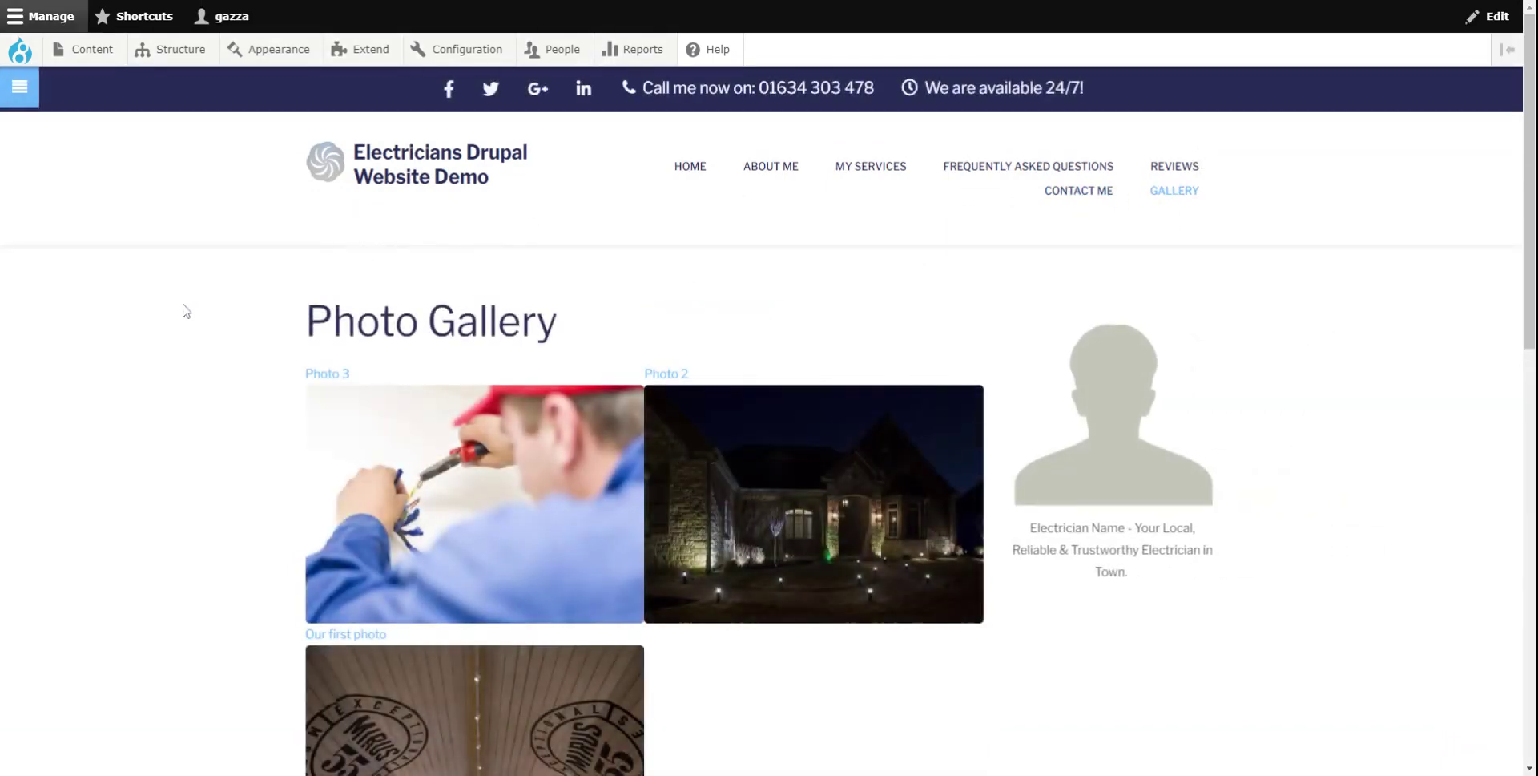
scroll(165, 309, down, 3)
scroll(162, 306, up, 3)
scroll(165, 316, down, 1)
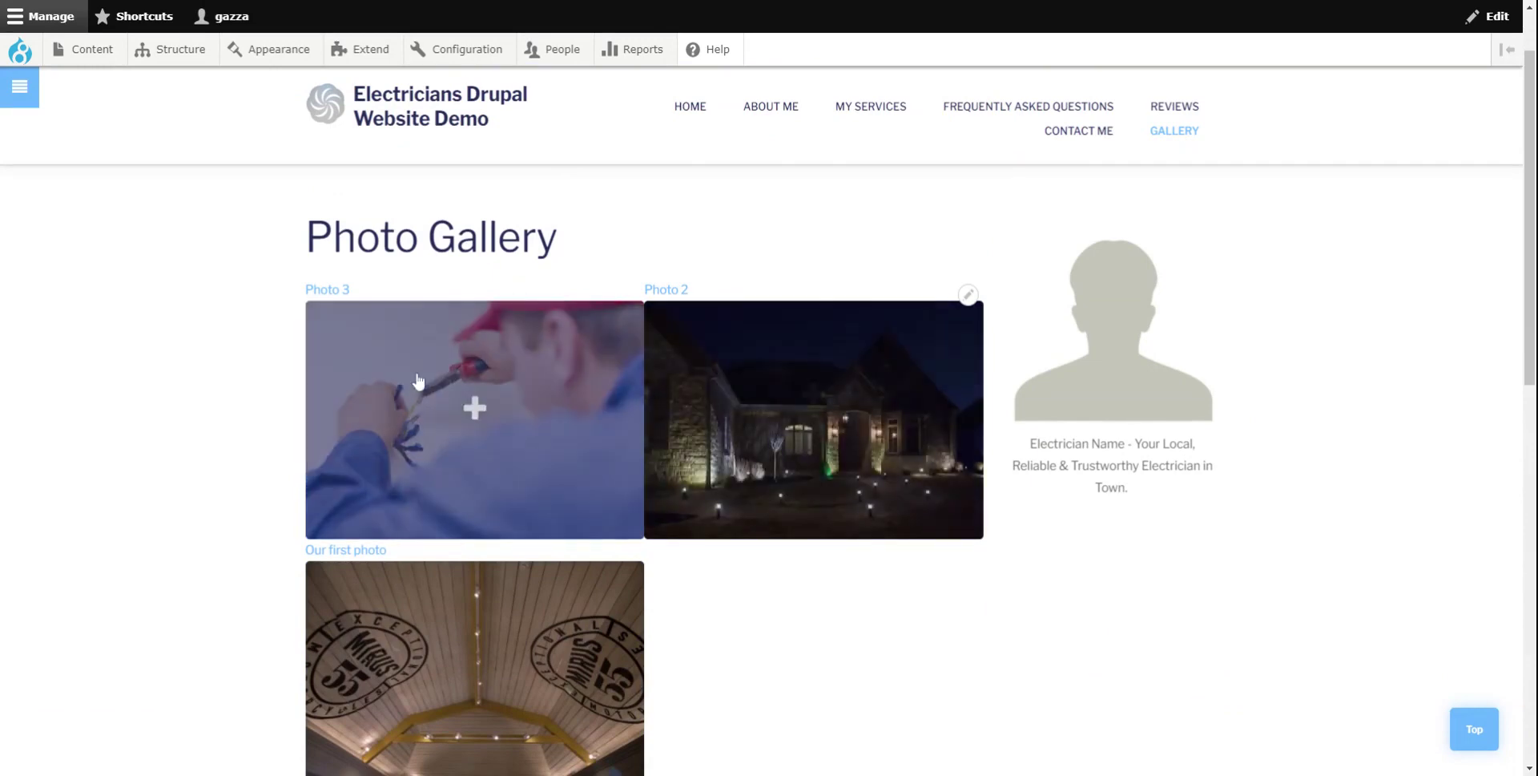
scroll(157, 508, down, 3)
scroll(141, 485, up, 2)
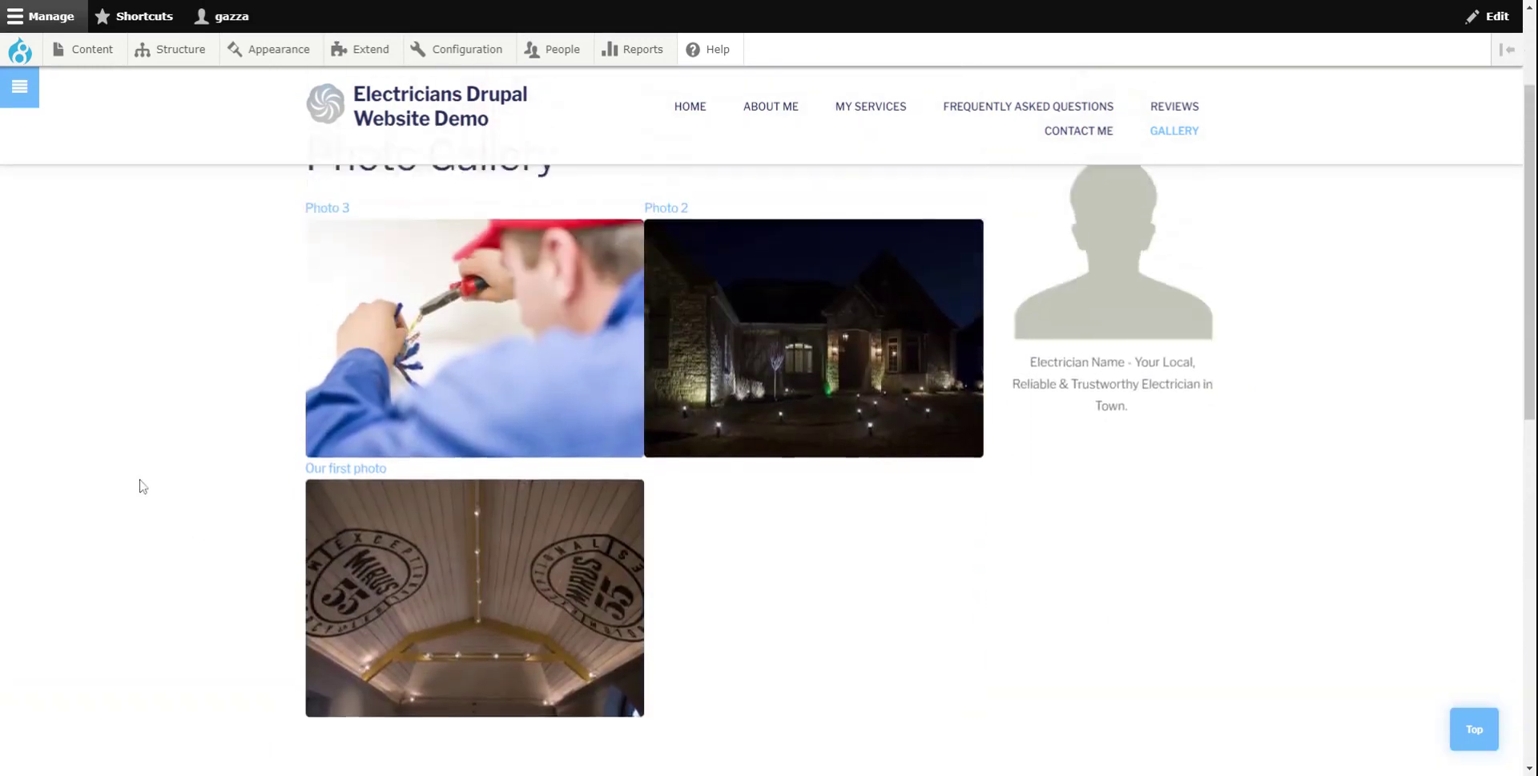
scroll(141, 485, up, 1)
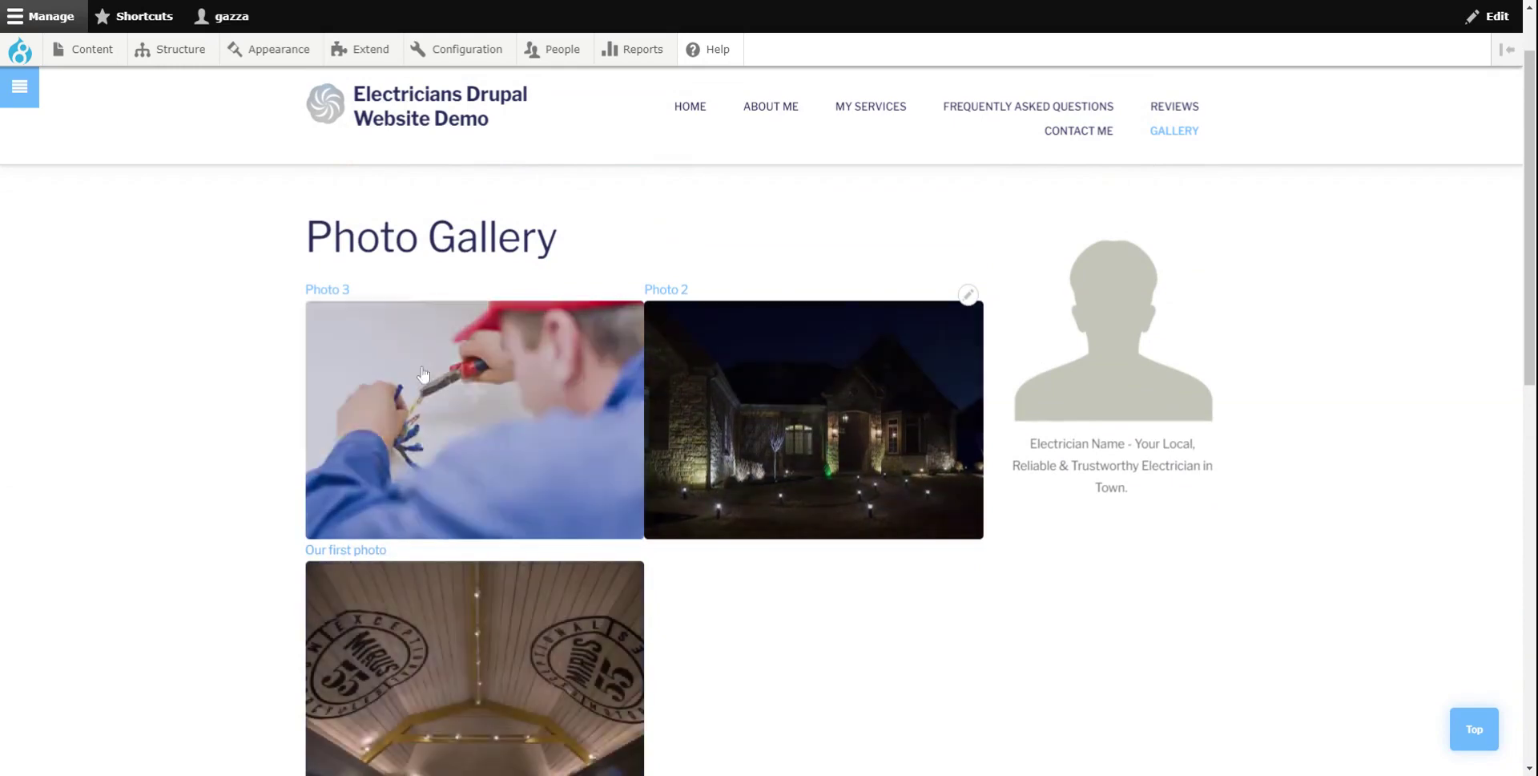
mouse_move(84, 48)
mouse_move(121, 82)
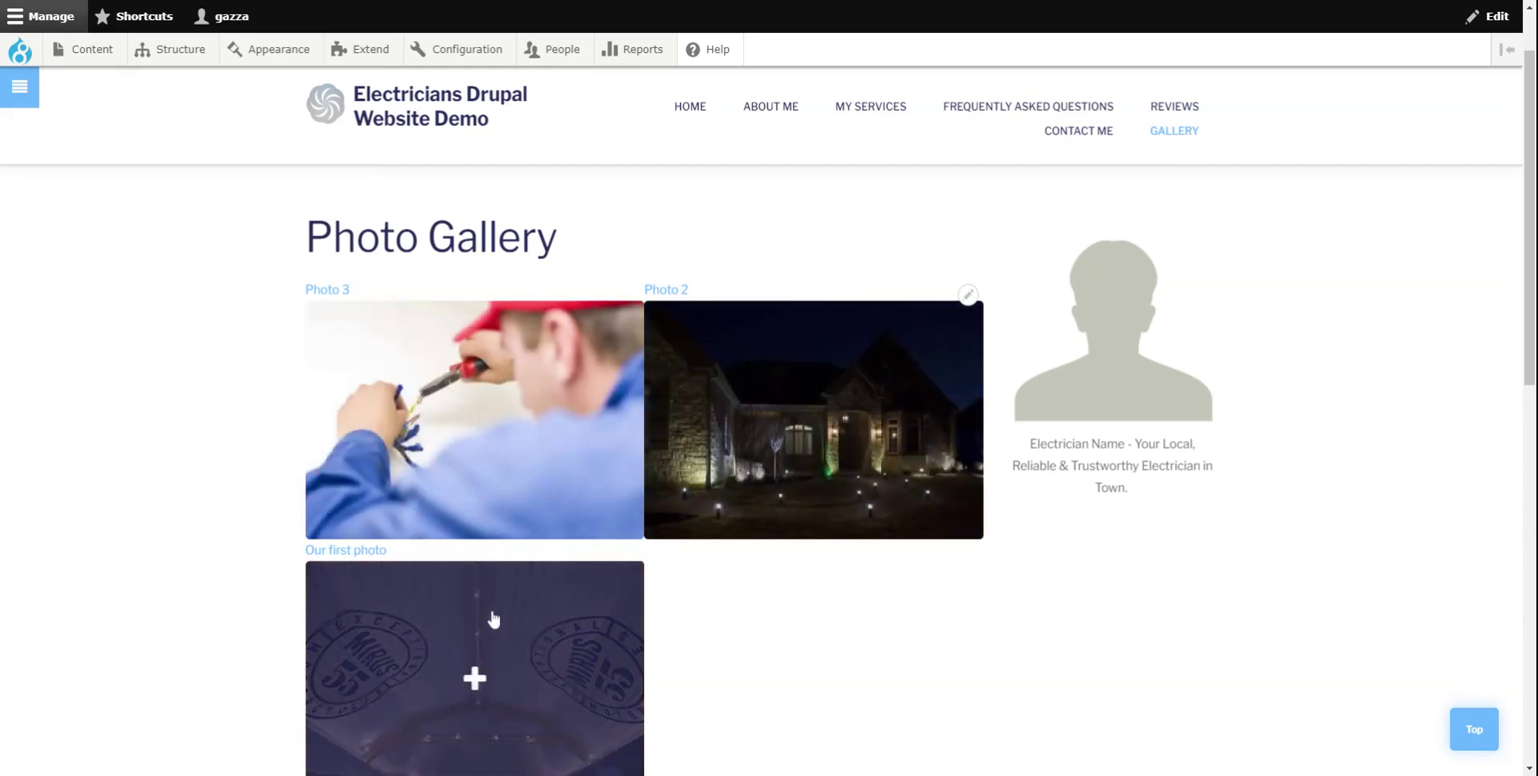
scroll(493, 618, down, 2)
scroll(464, 580, up, 2)
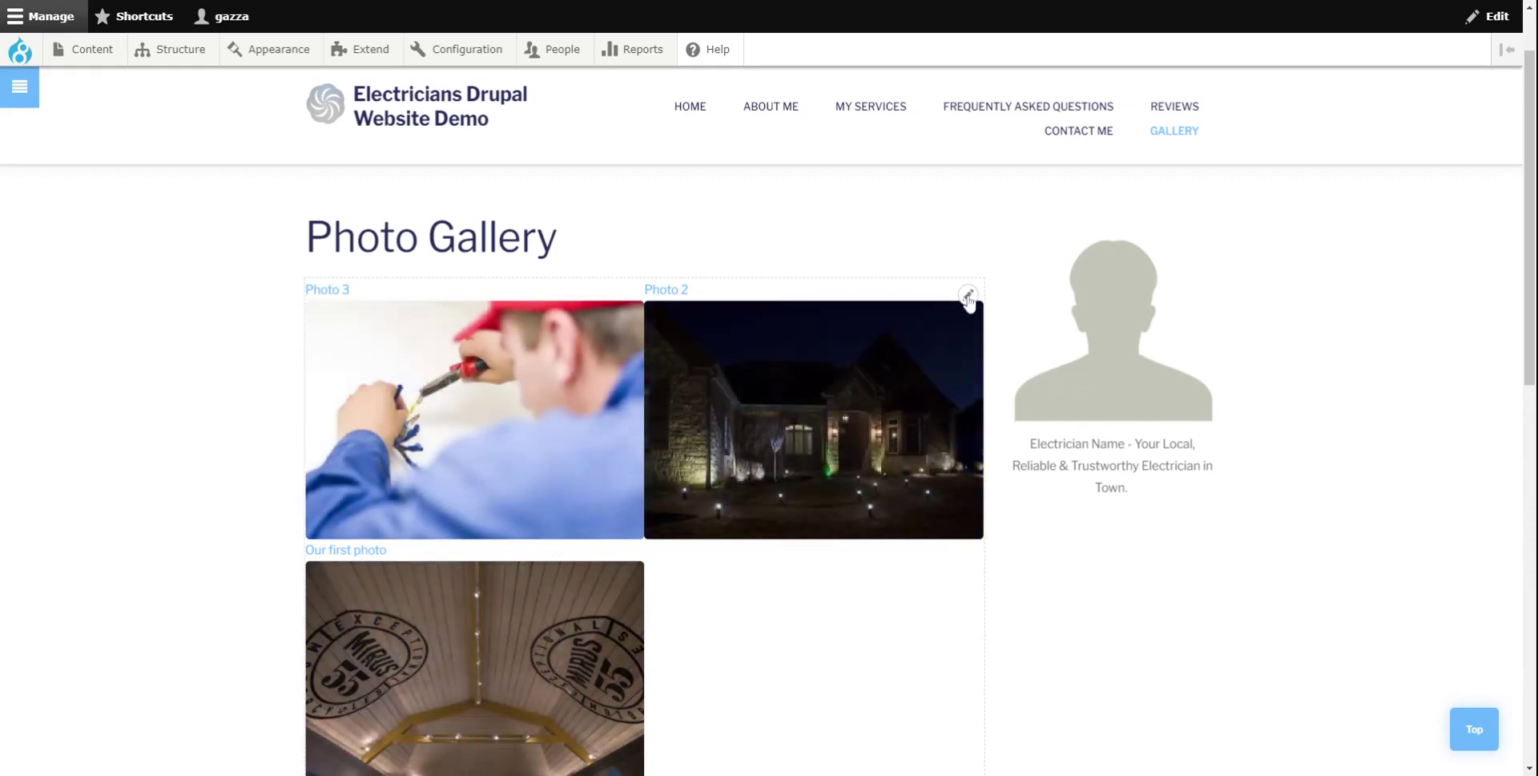
Exclude the Content: Title field from display in the Gallery view and save it
click(966, 298)
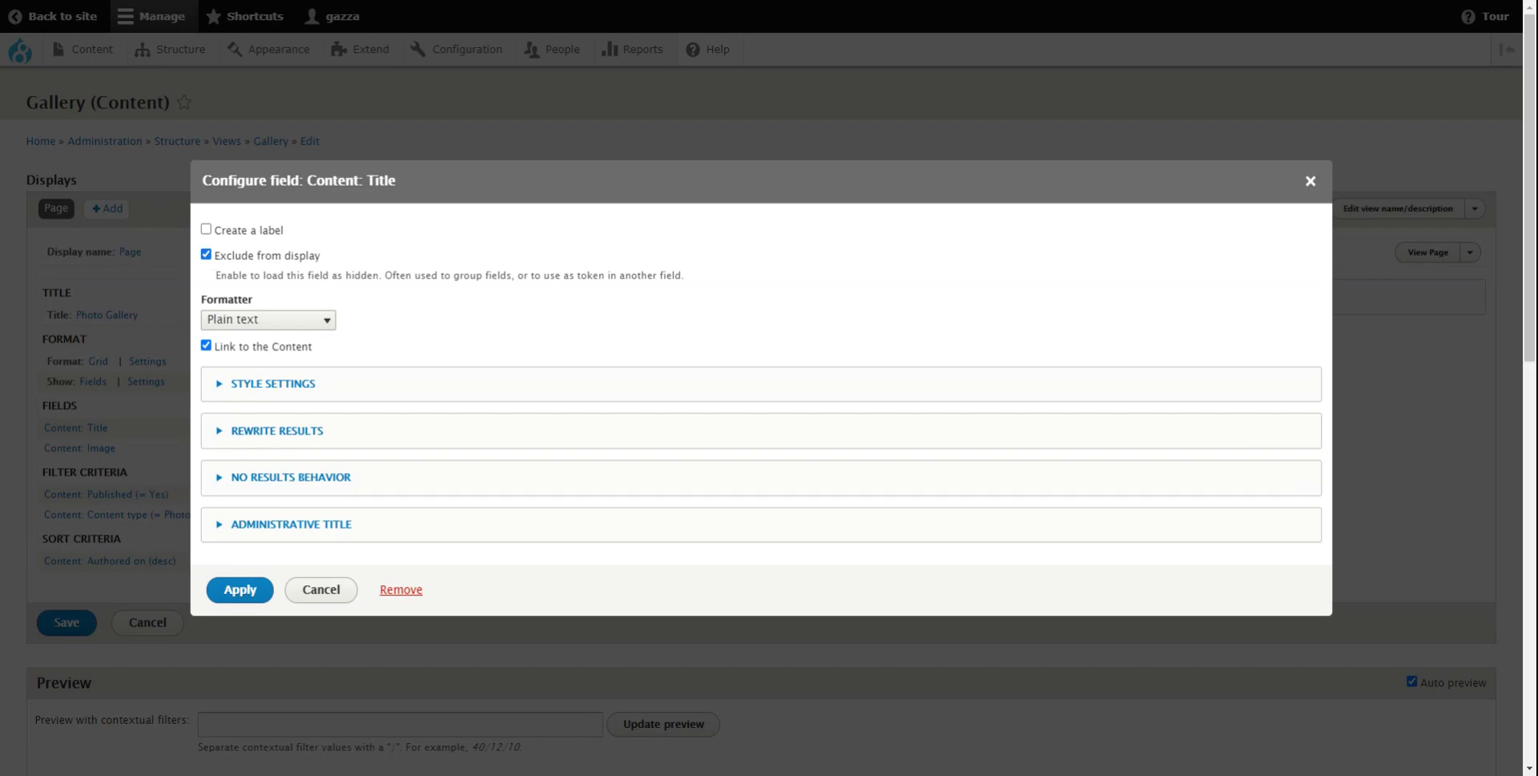
click(234, 589)
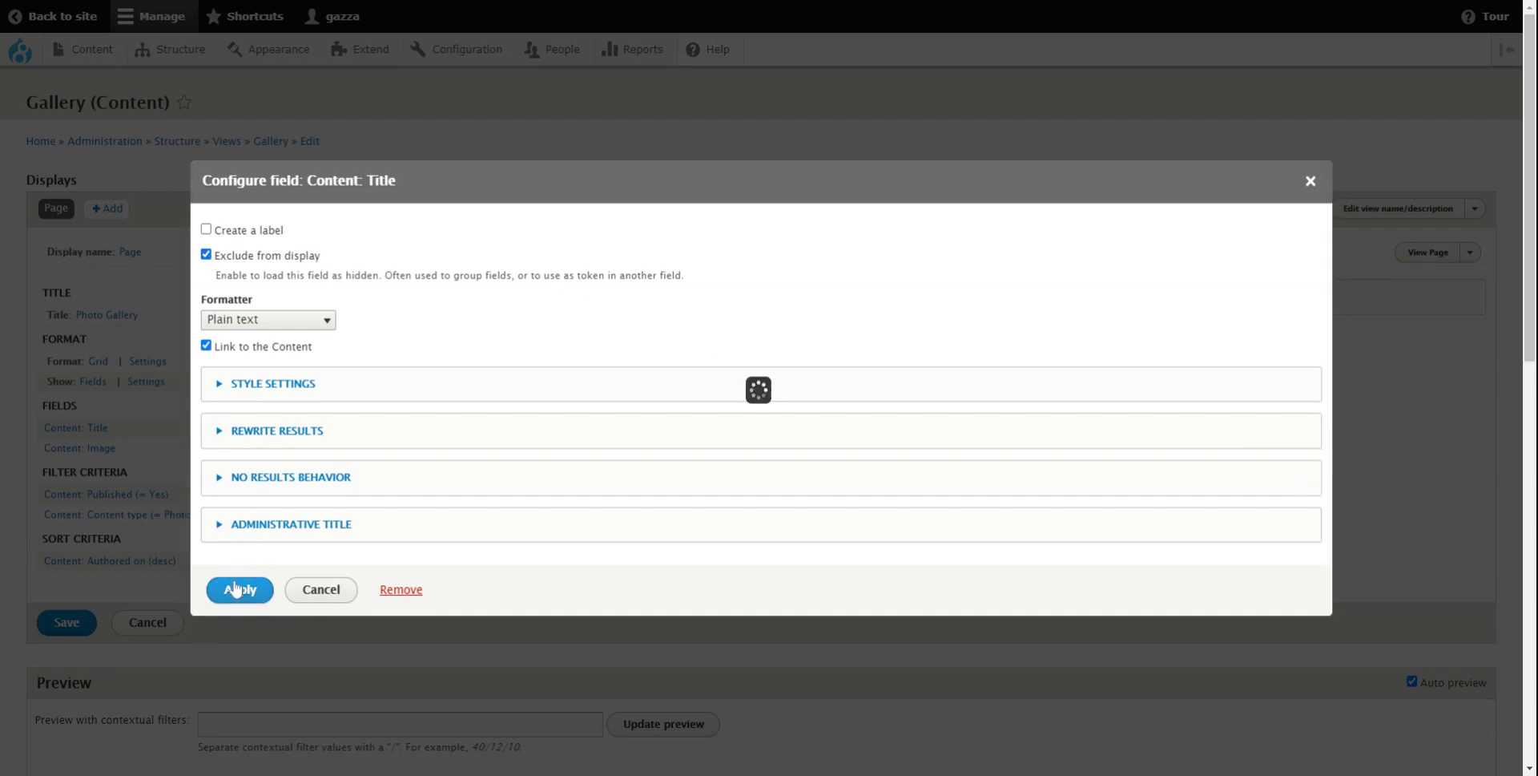
scroll(32, 512, down, 2)
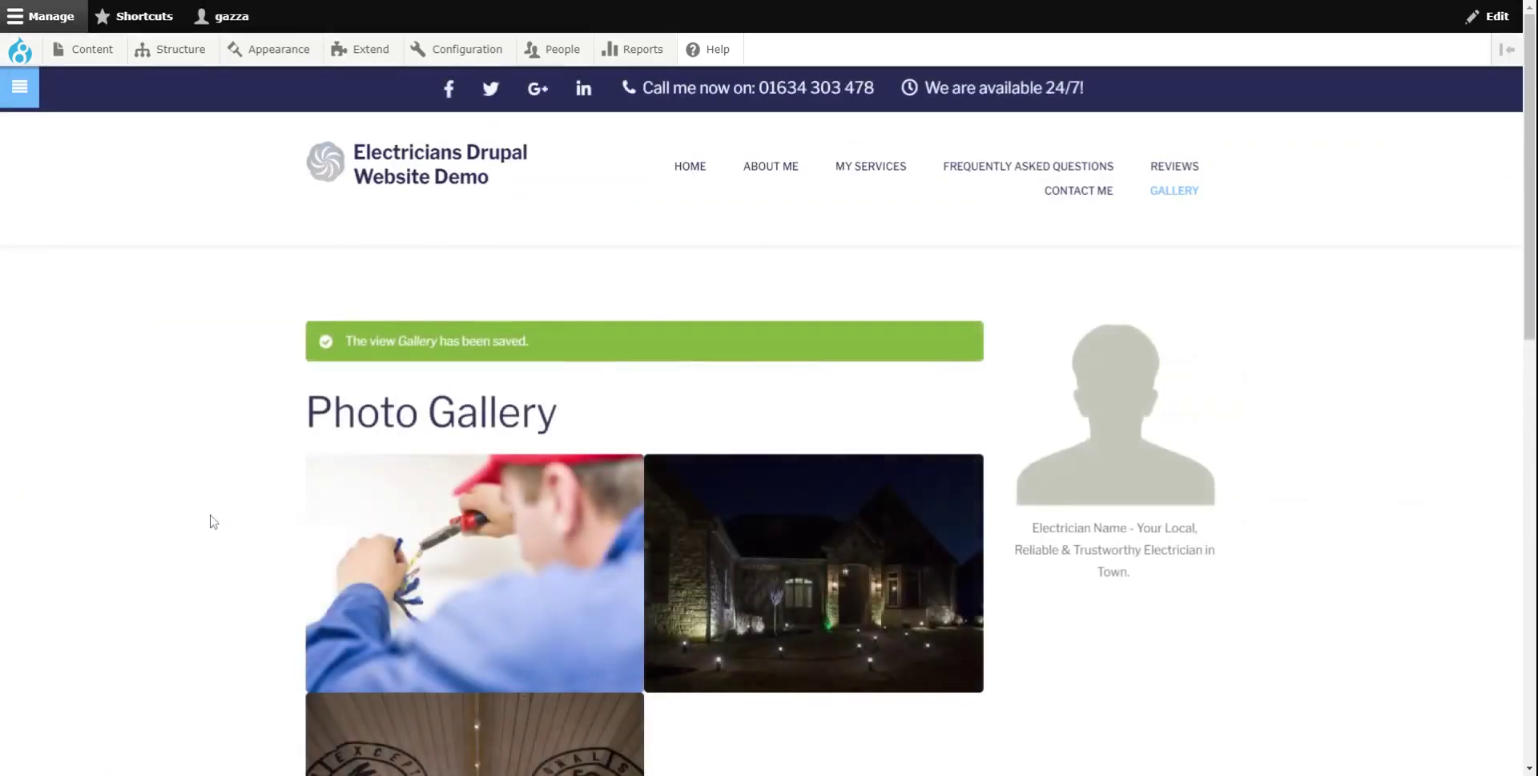
Go back to the Gallery view editor's grid settings, still at 2 columns
scroll(209, 521, down, 2)
scroll(210, 522, down, 1)
scroll(210, 522, up, 1)
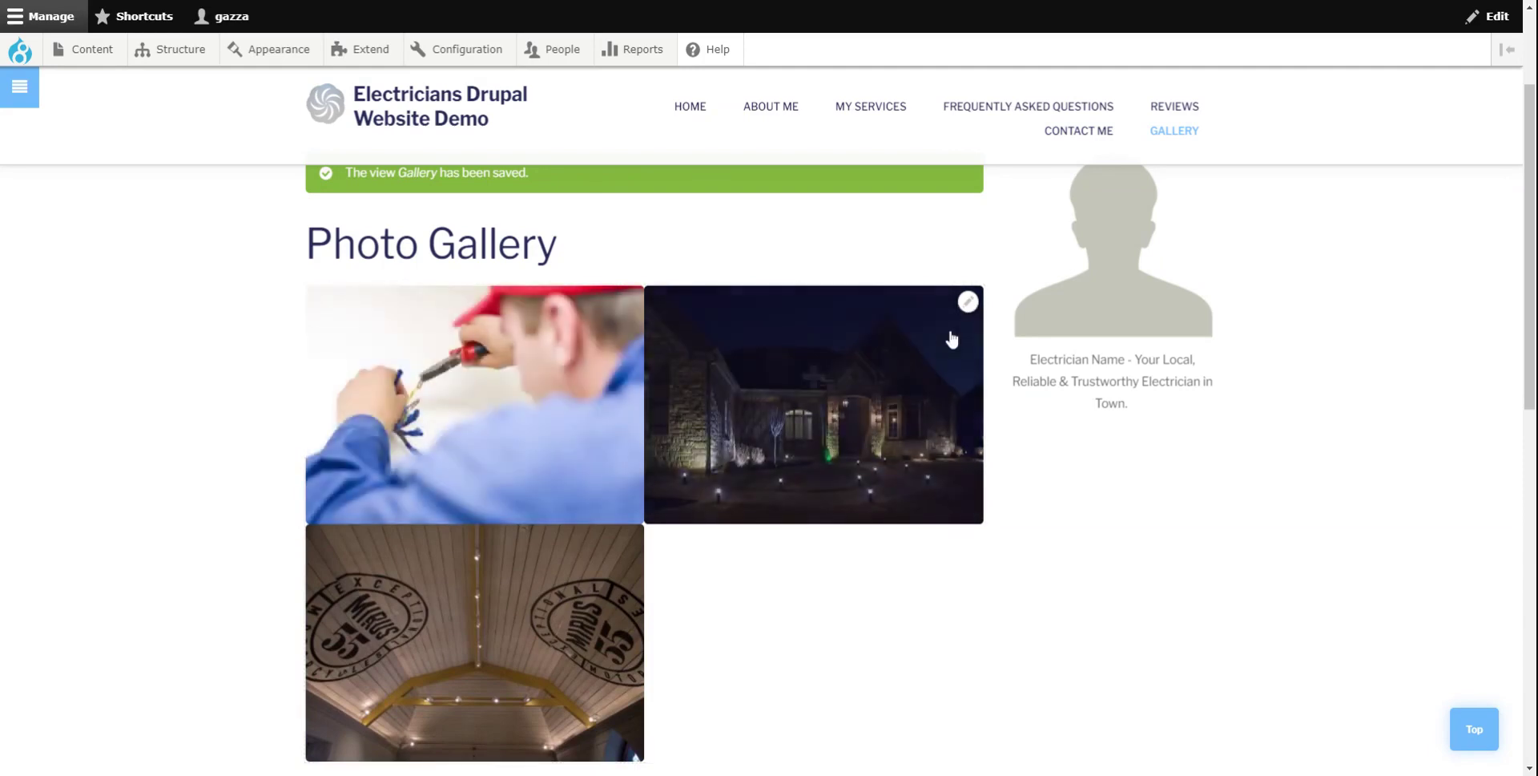
key(alt+Left)
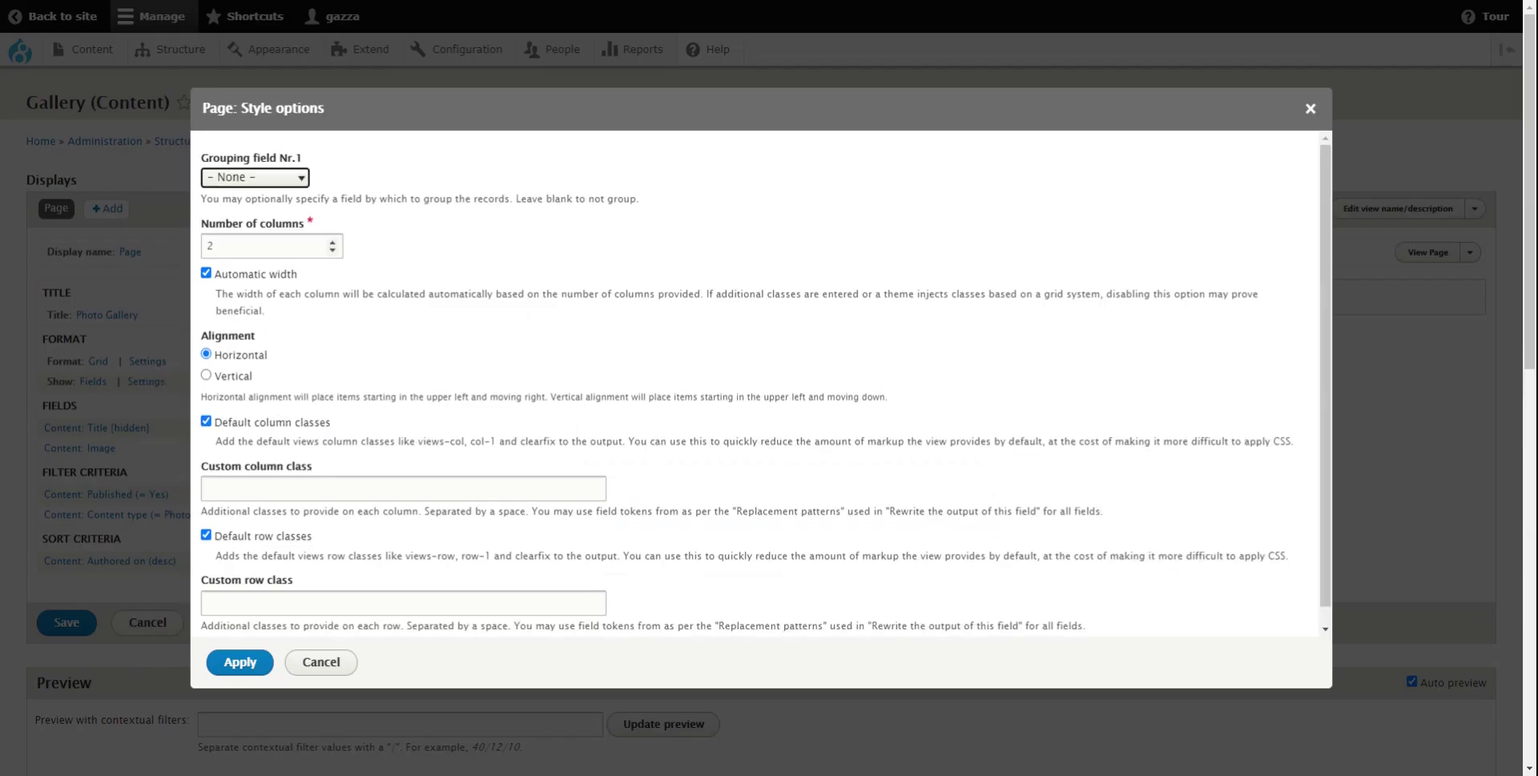
Change the Gallery grid to 3 columns and save the view
click(331, 242)
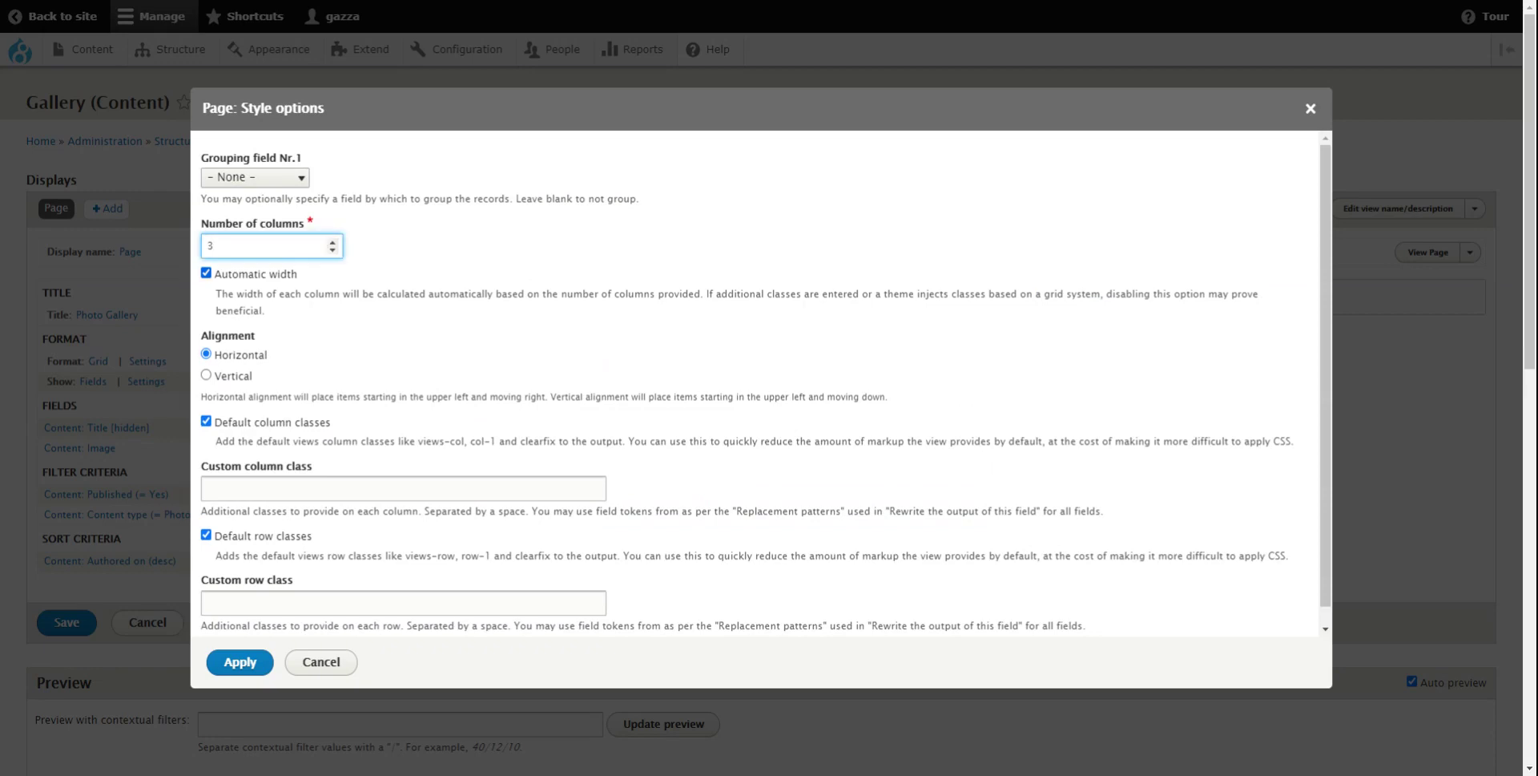
click(238, 664)
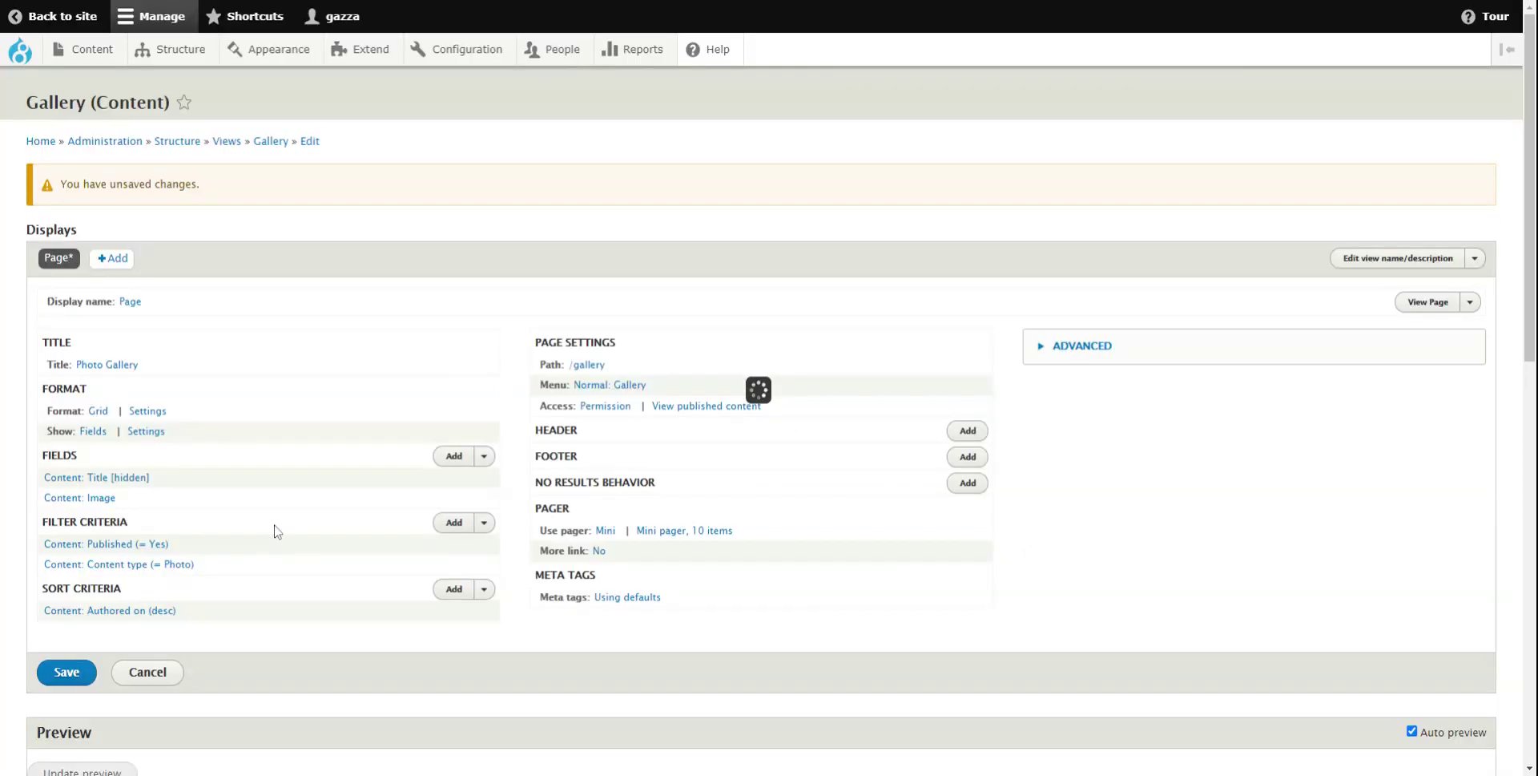
scroll(320, 529, down, 2)
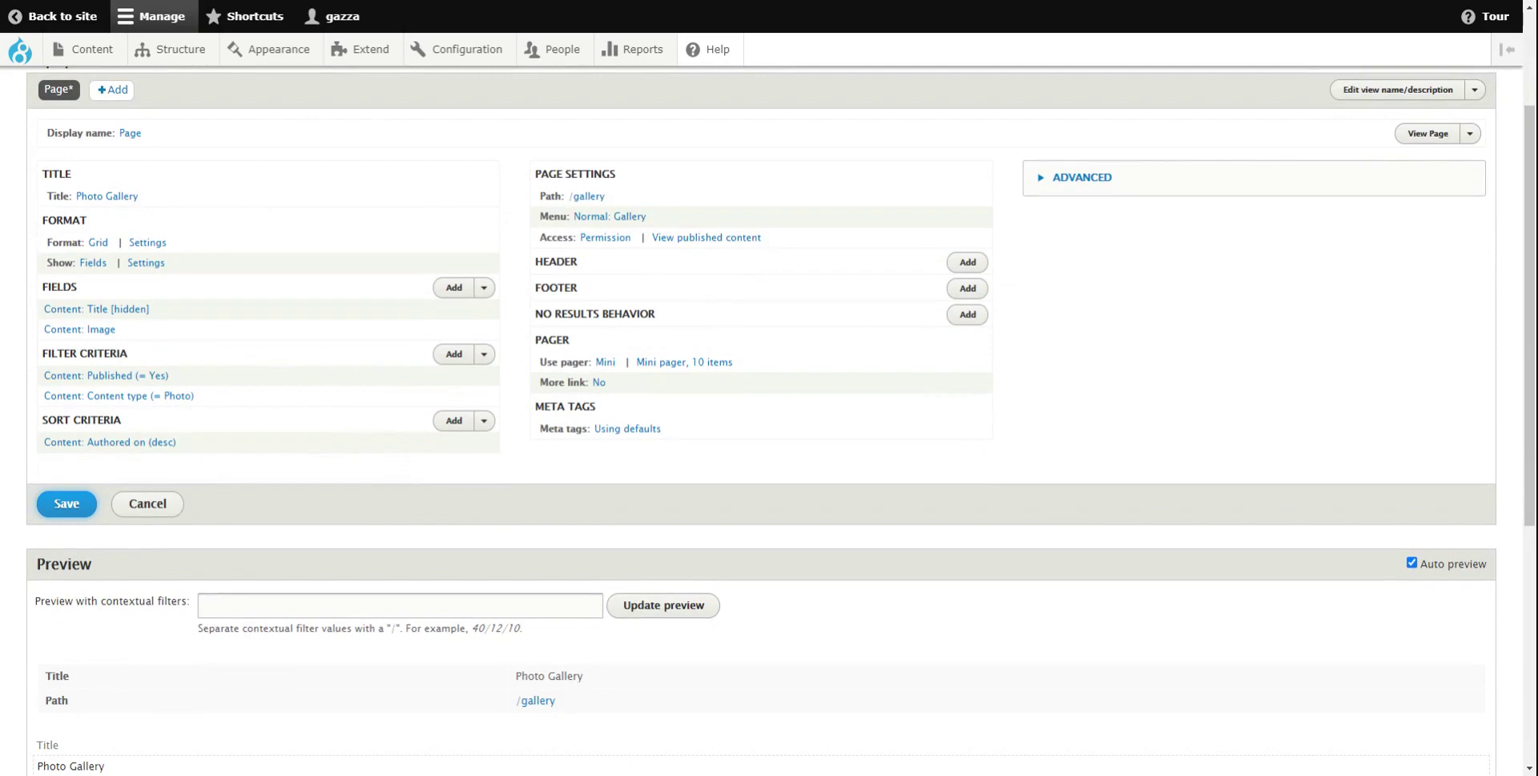
click(67, 503)
scroll(406, 398, down, 2)
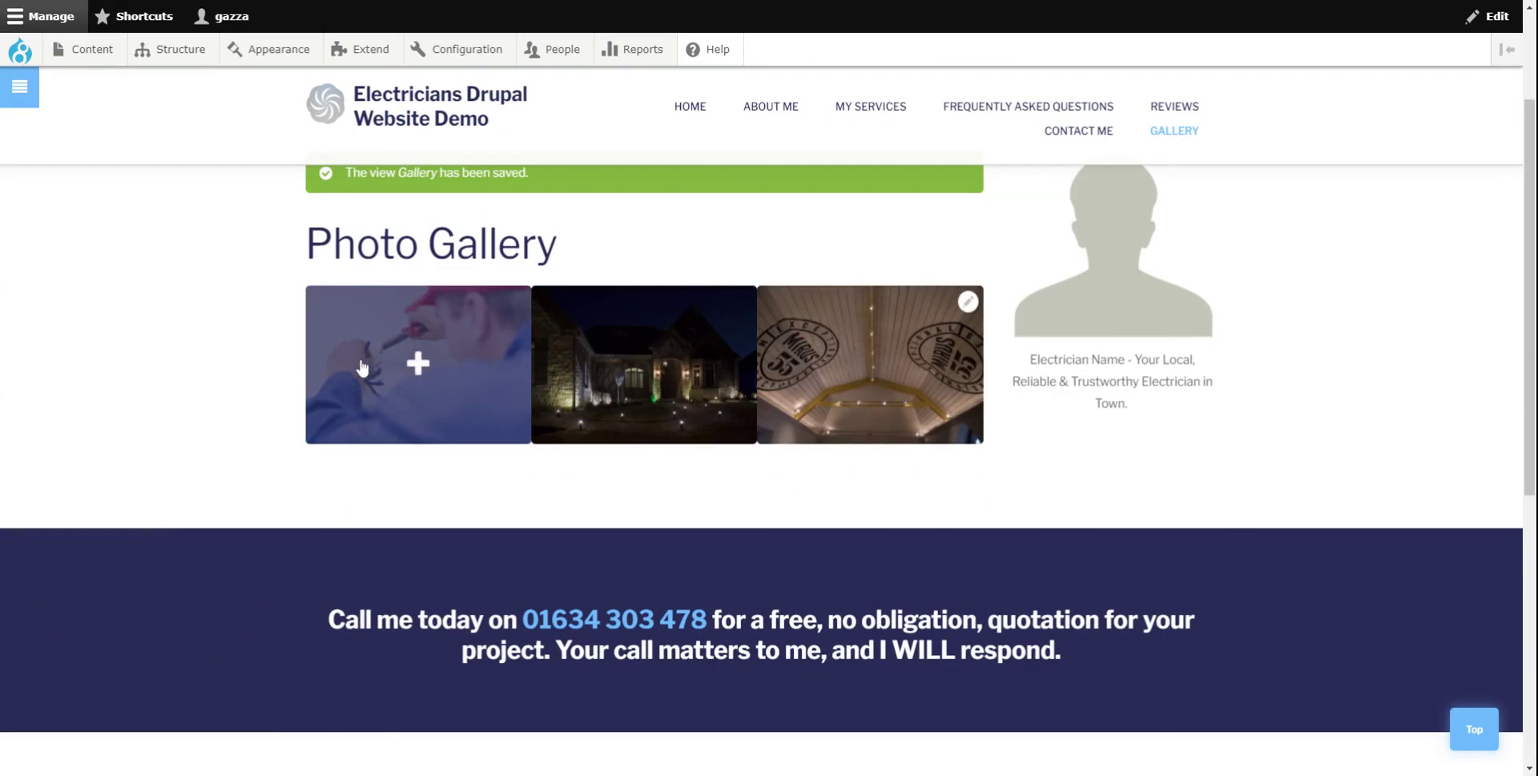
scroll(88, 365, up, 2)
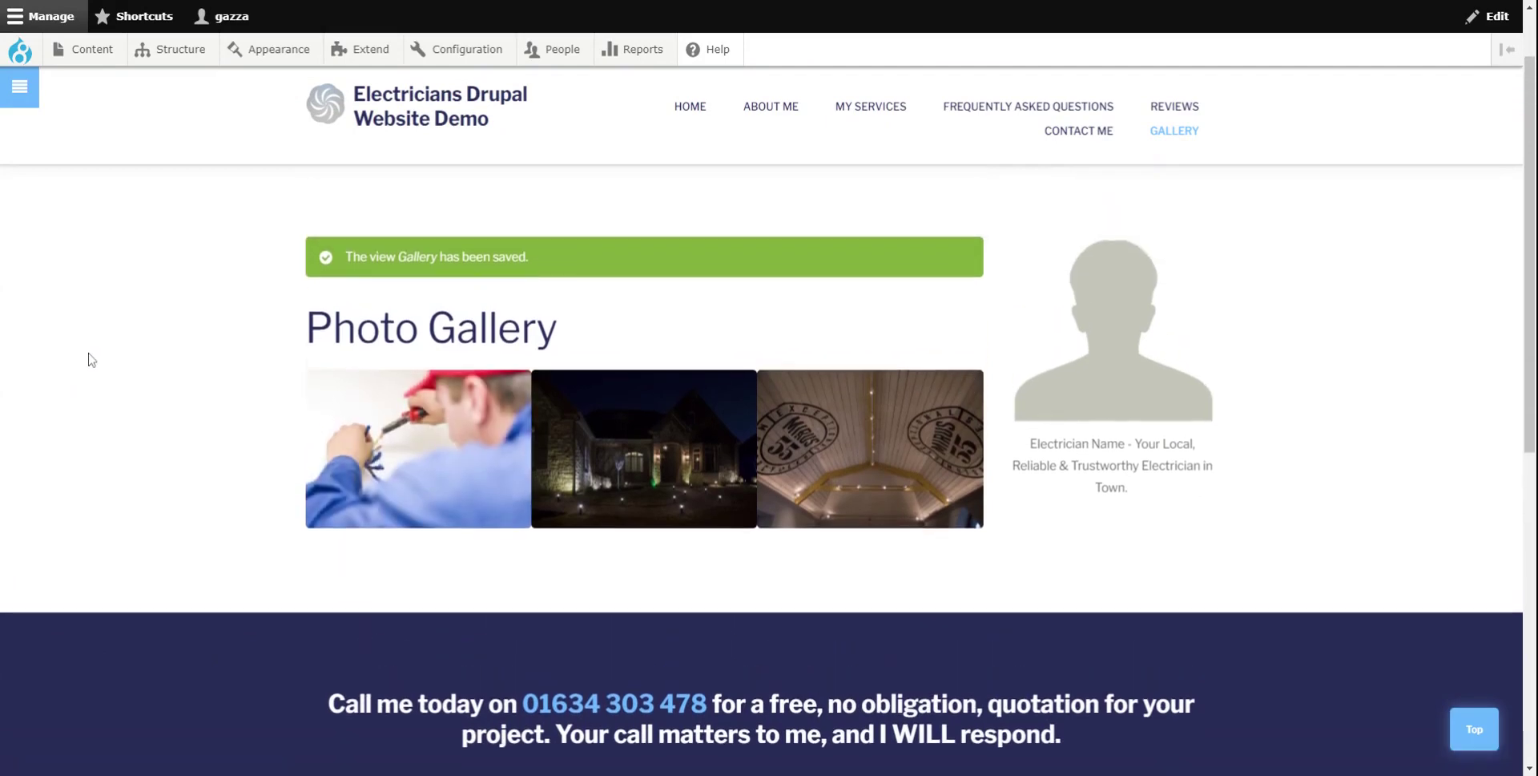